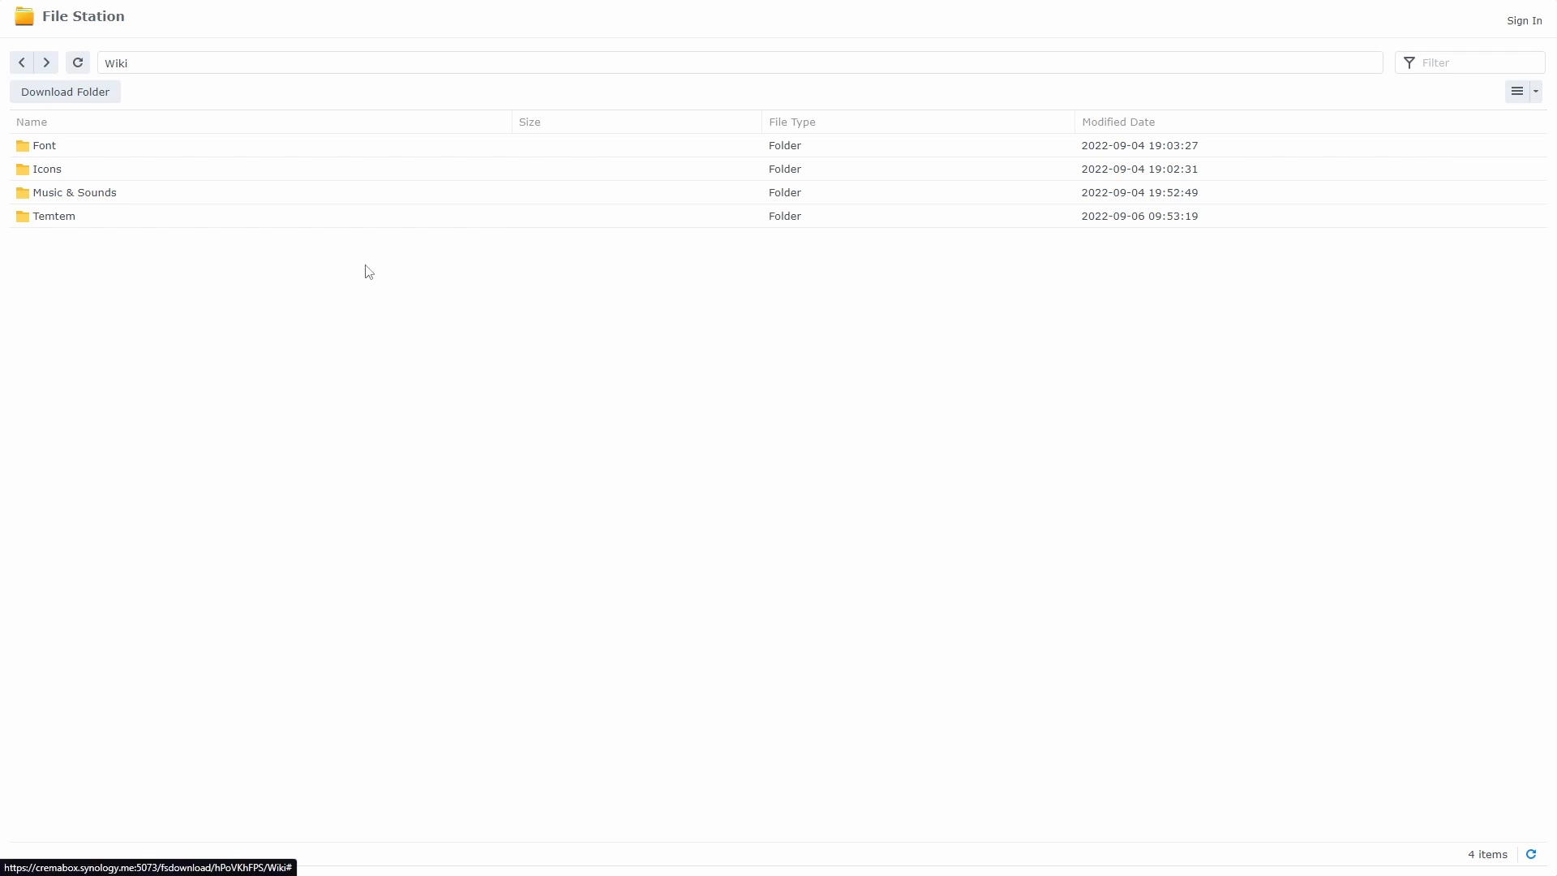
Browse the Wiki share's Icons folder and its Other subfolder of PNG icons, and return to the Wiki folder.
double_click(91, 215)
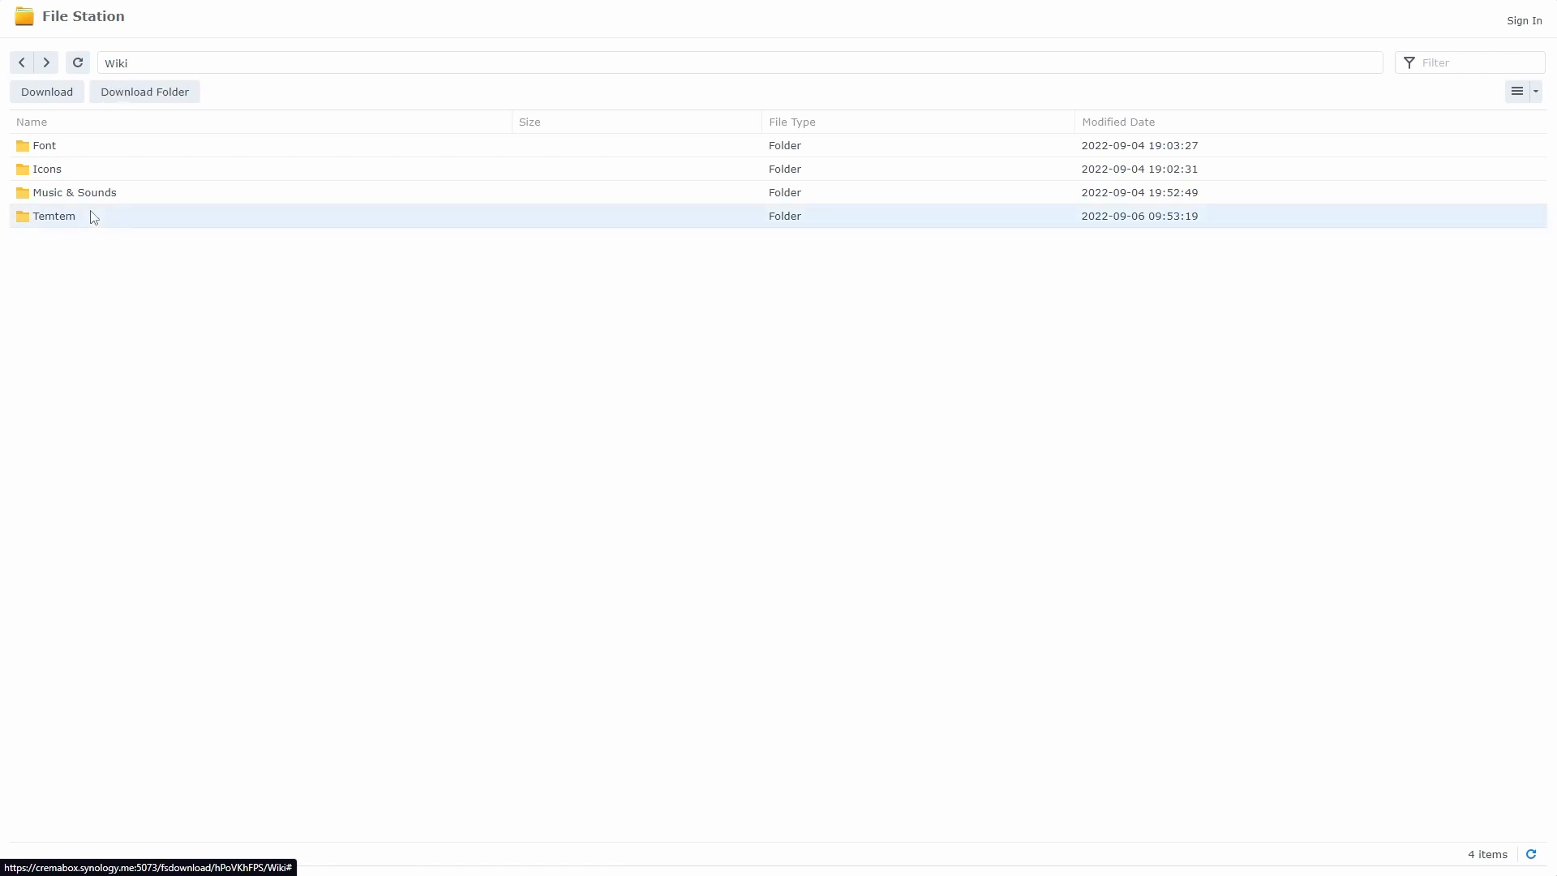
left_click(19, 63)
double_click(81, 169)
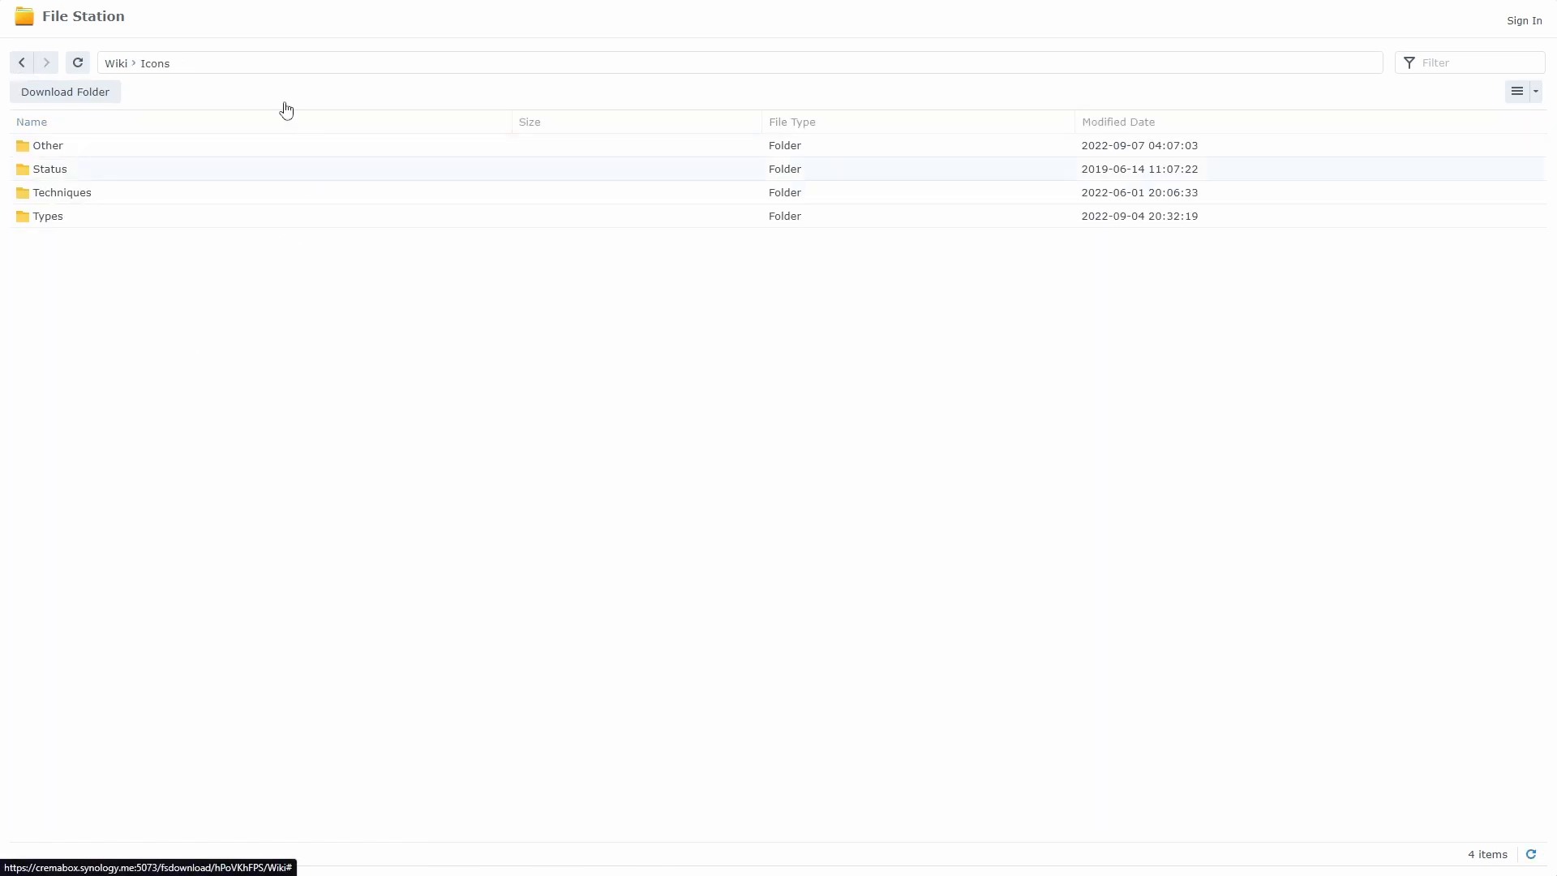
double_click(82, 151)
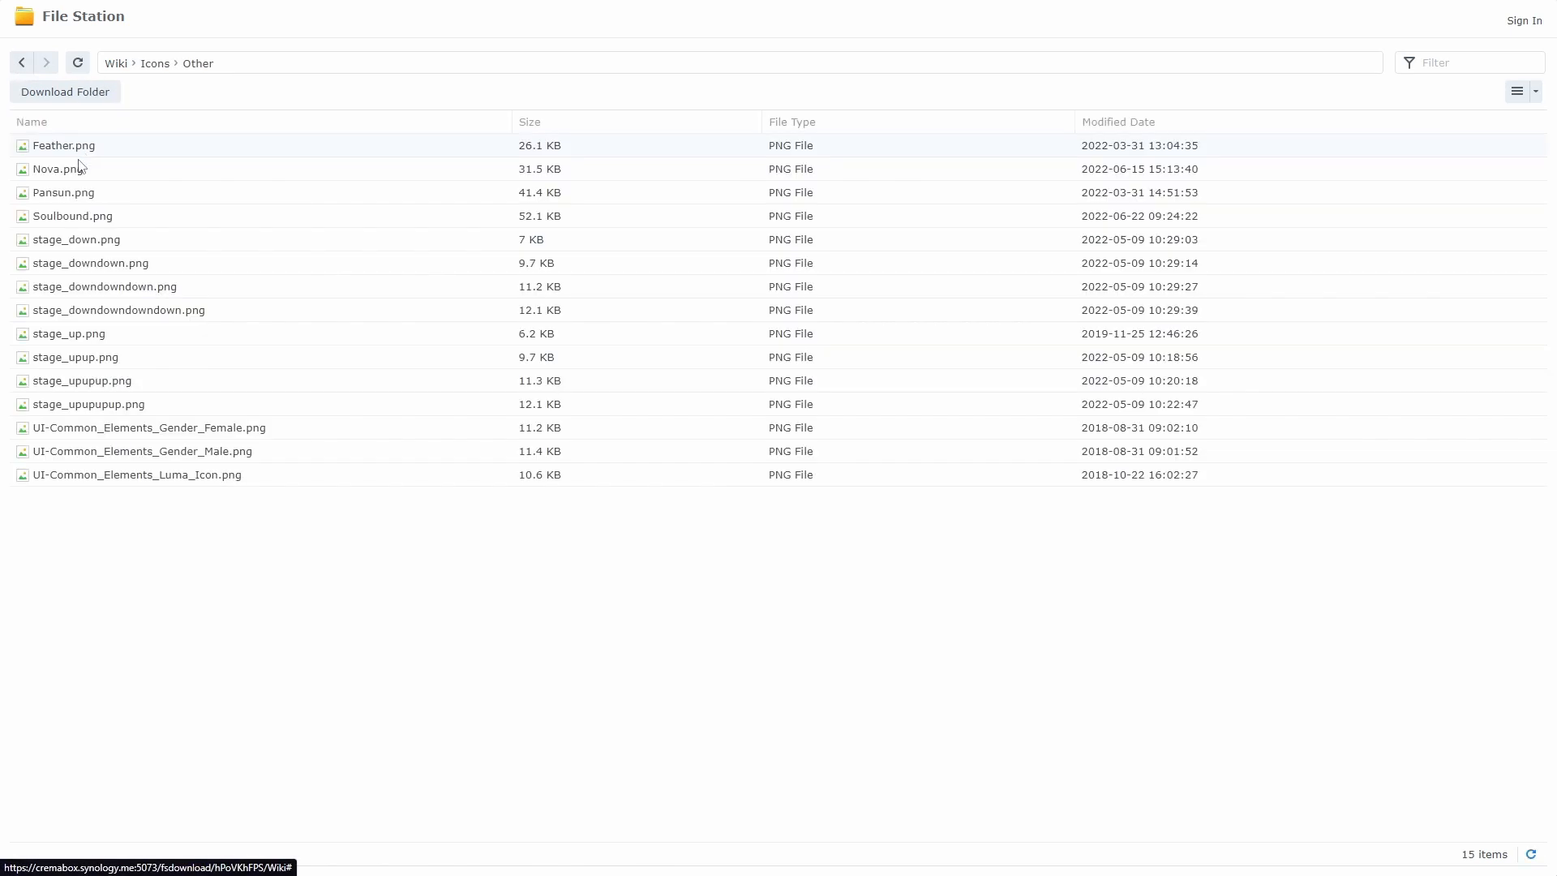
left_click(24, 63)
left_click(24, 63)
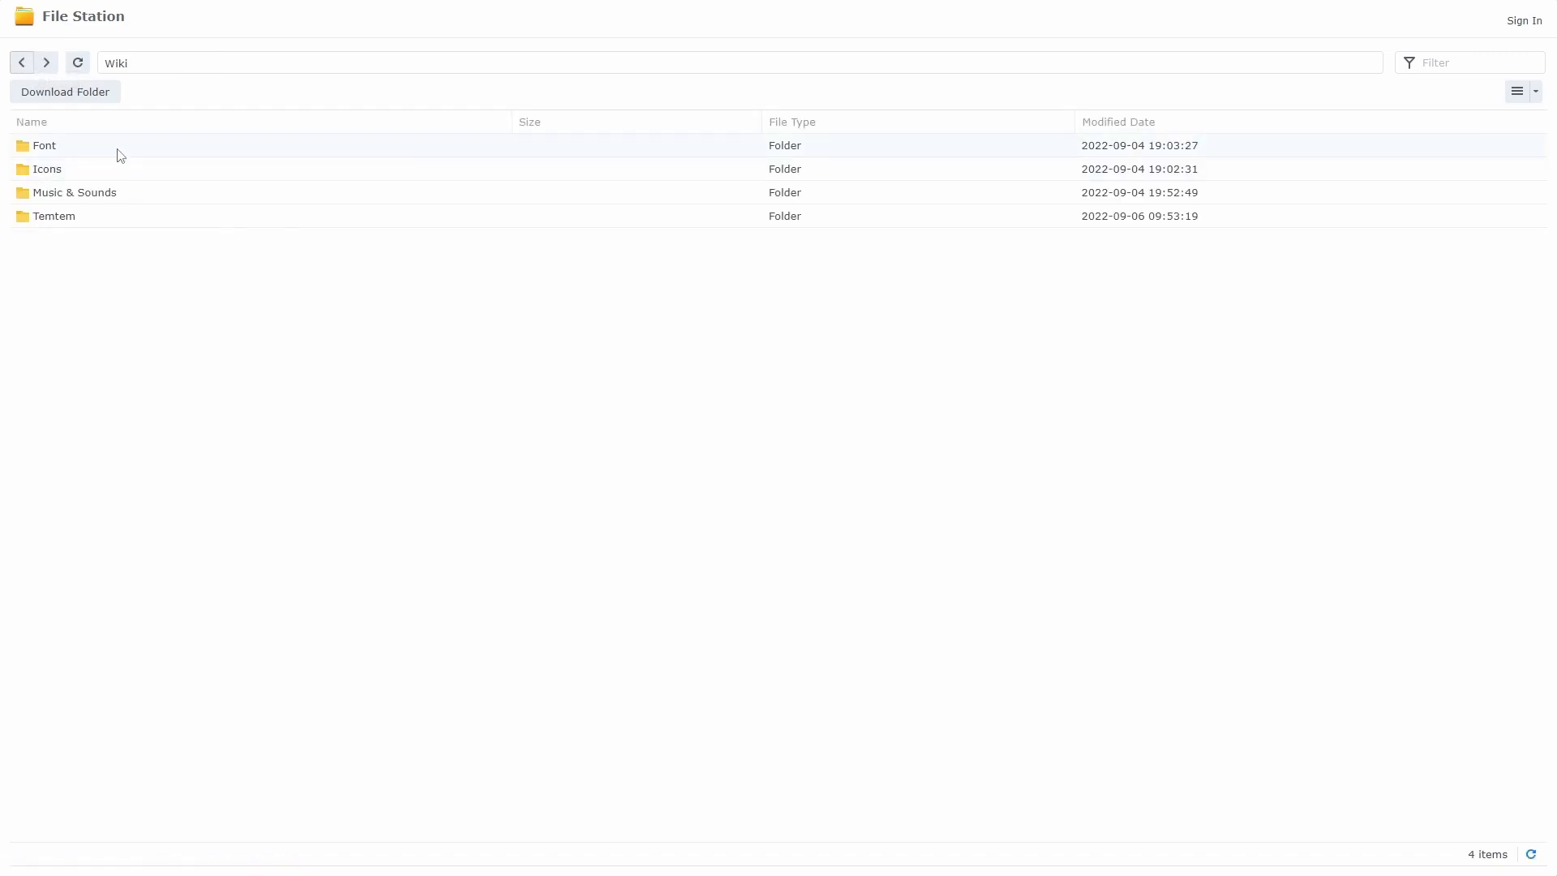
Open the Font folder in the Wiki share and select the Temfont-Regular.otf file.
double_click(116, 153)
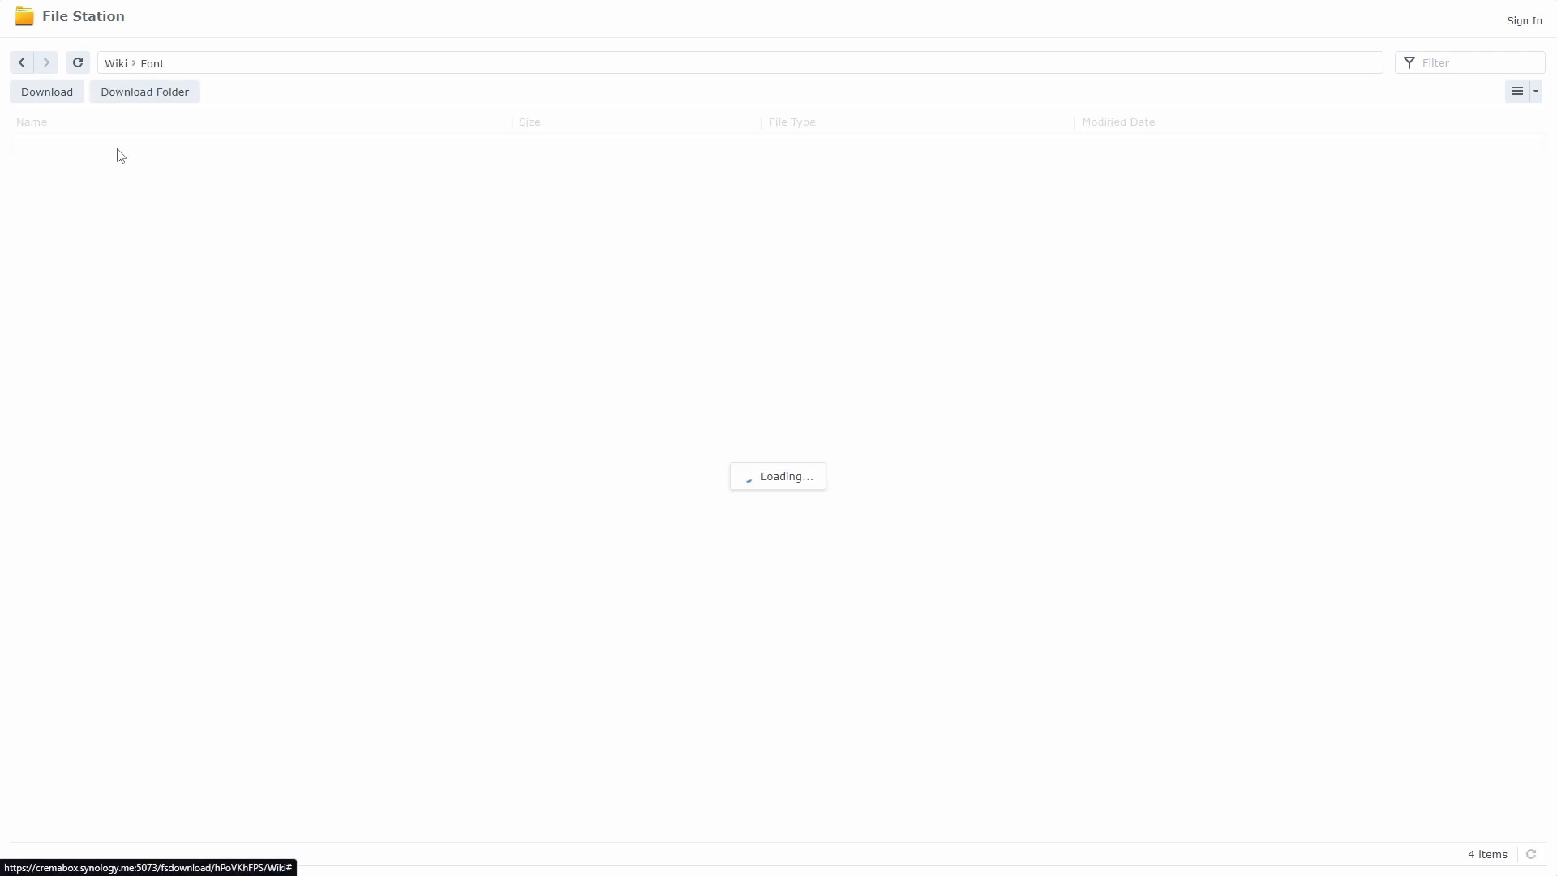
left_click(101, 155)
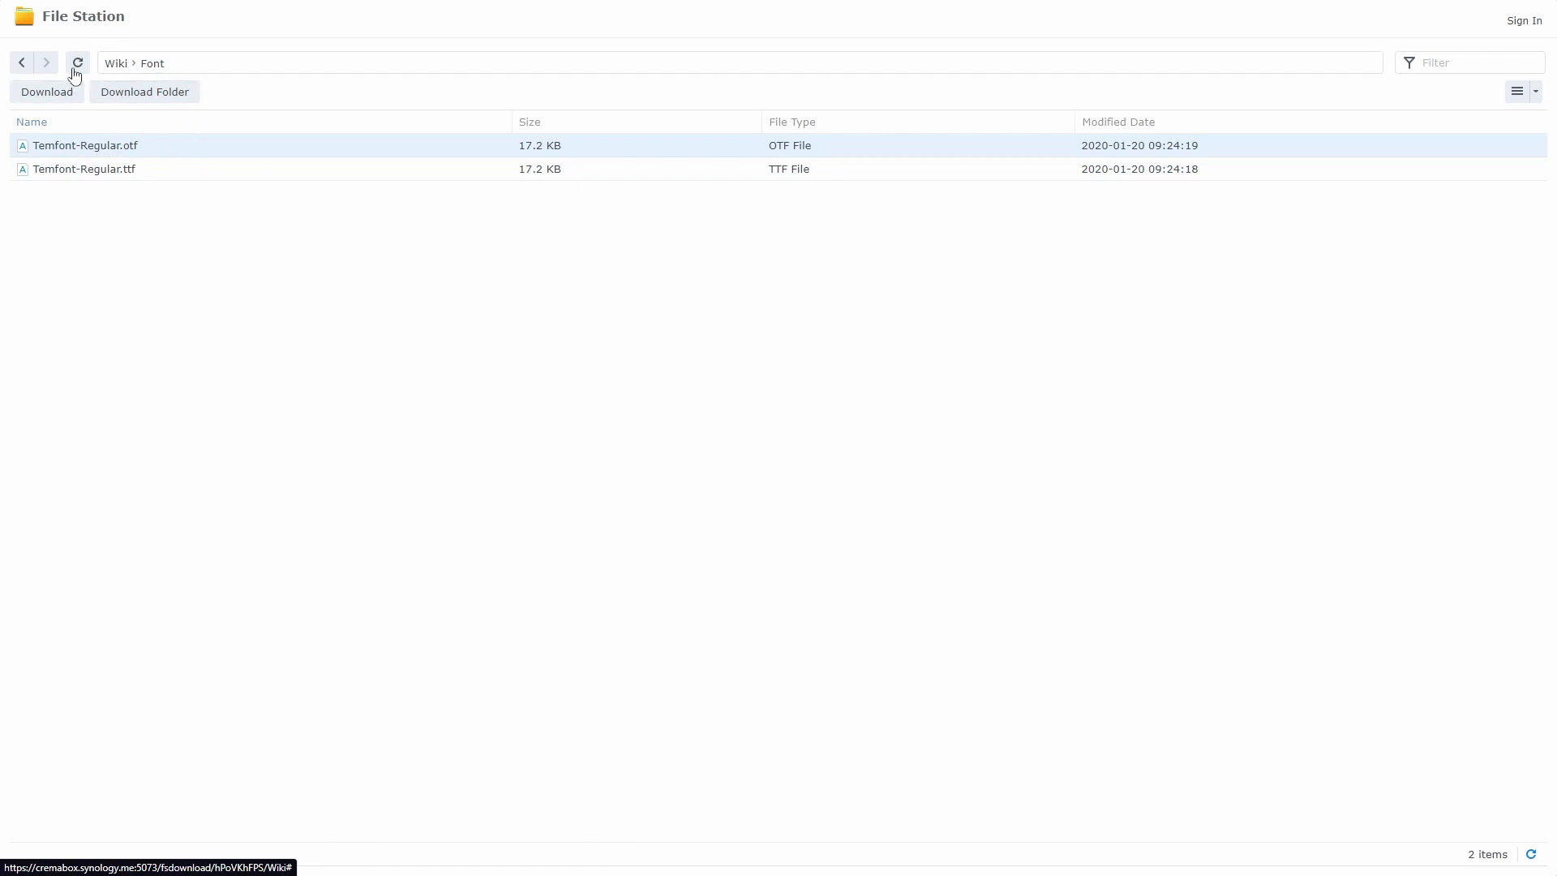
left_click(23, 63)
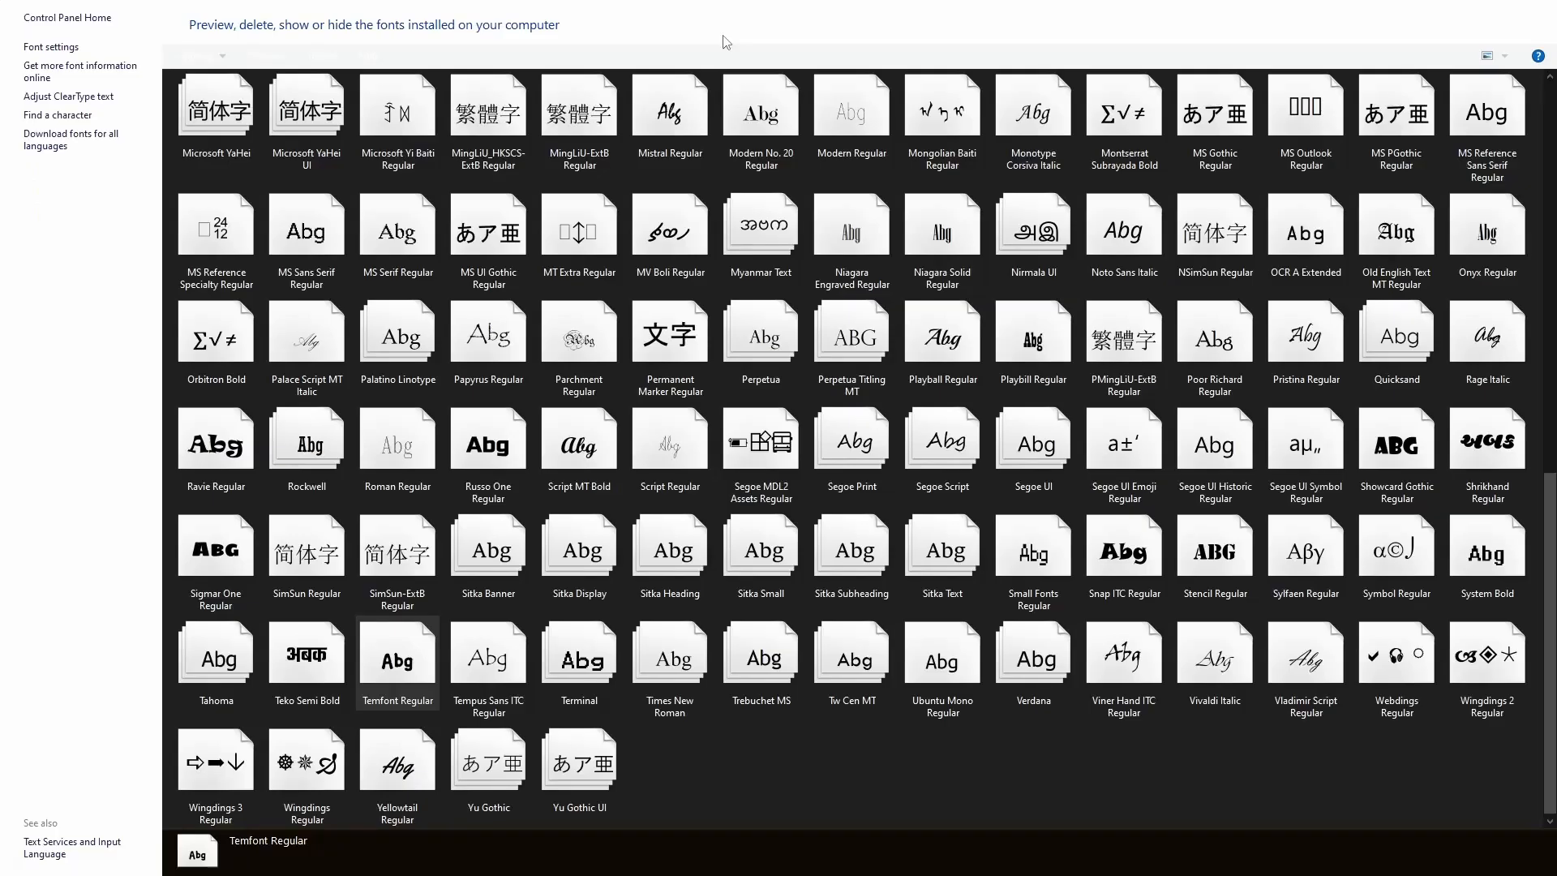
Switch to the C:\Windows\Fonts folder, show its path and select the Temfont Regular font.
mouse_move(692, 3)
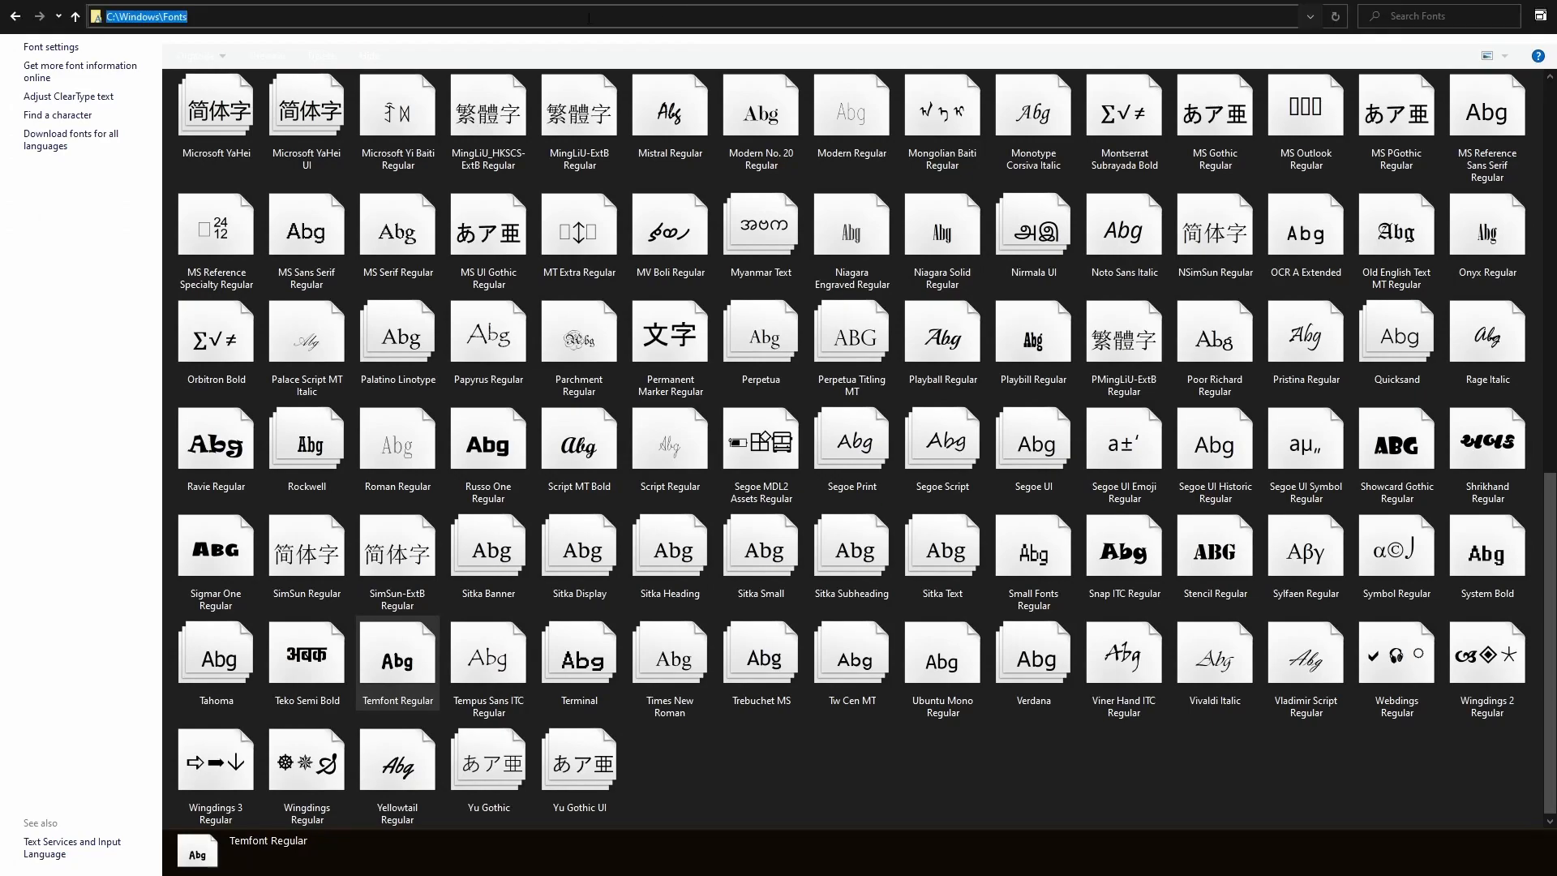
left_click(150, 11)
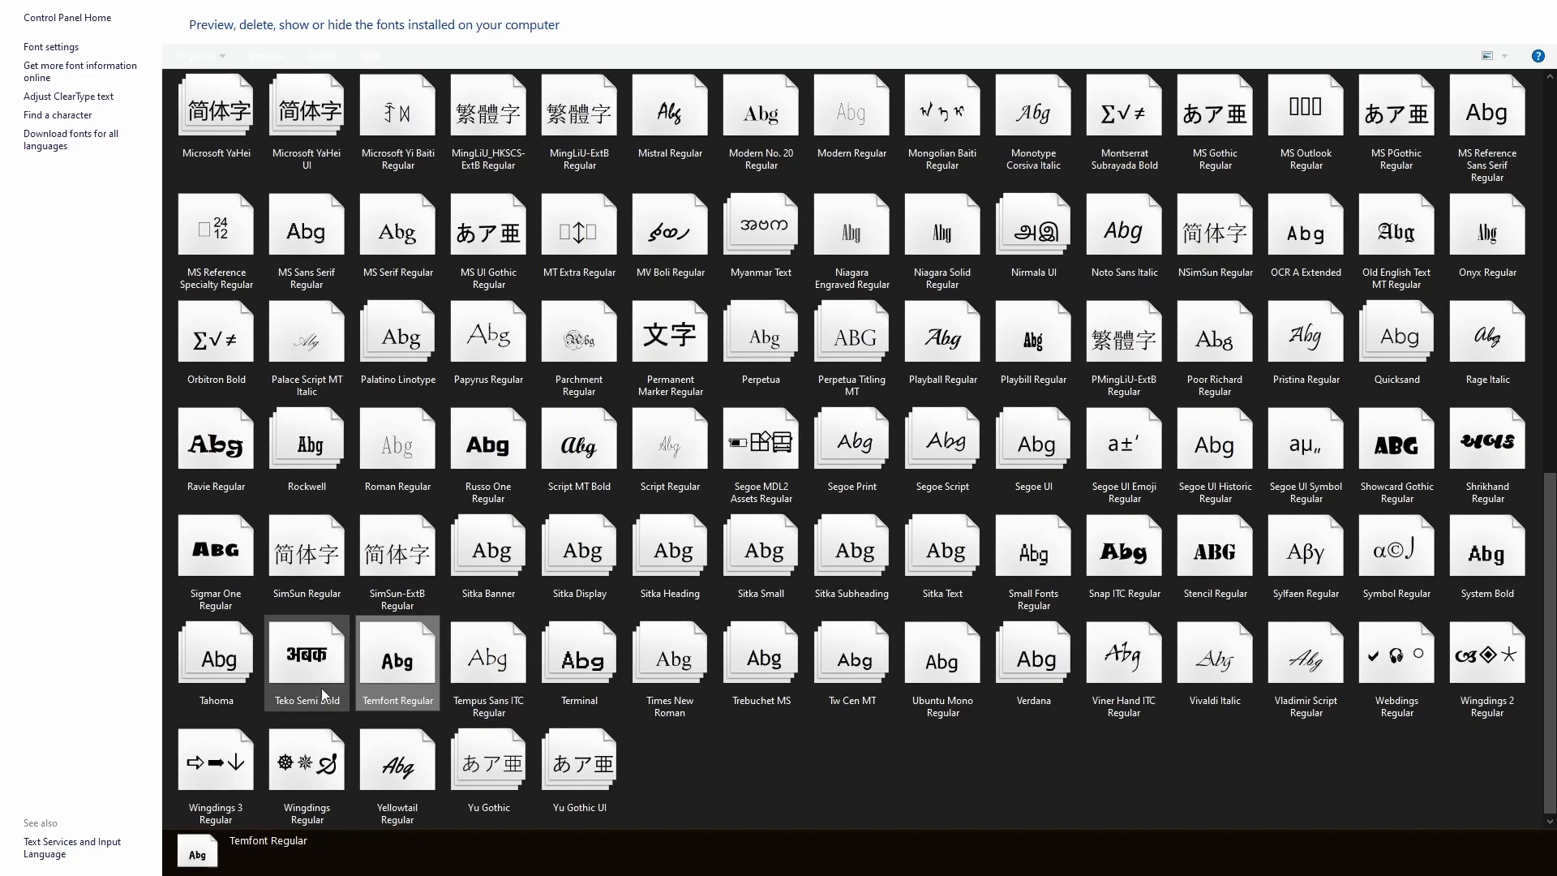
left_click(671, 764)
left_click(428, 699)
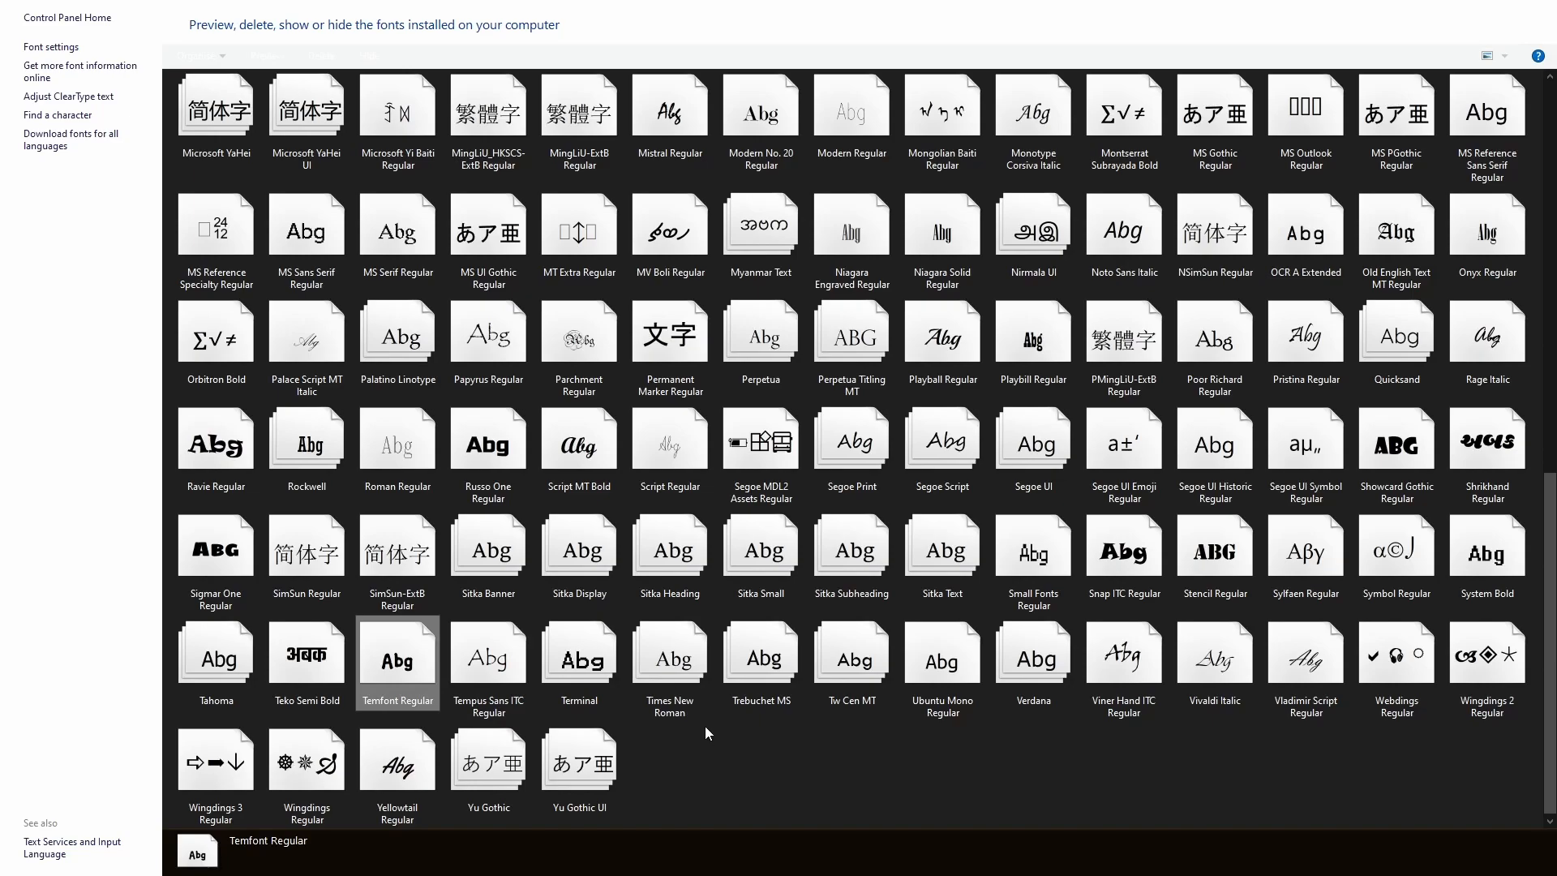
Switch to GIMP, create a new 1920 × 1080 px image and delete its Background layer.
key("alt+Tab")
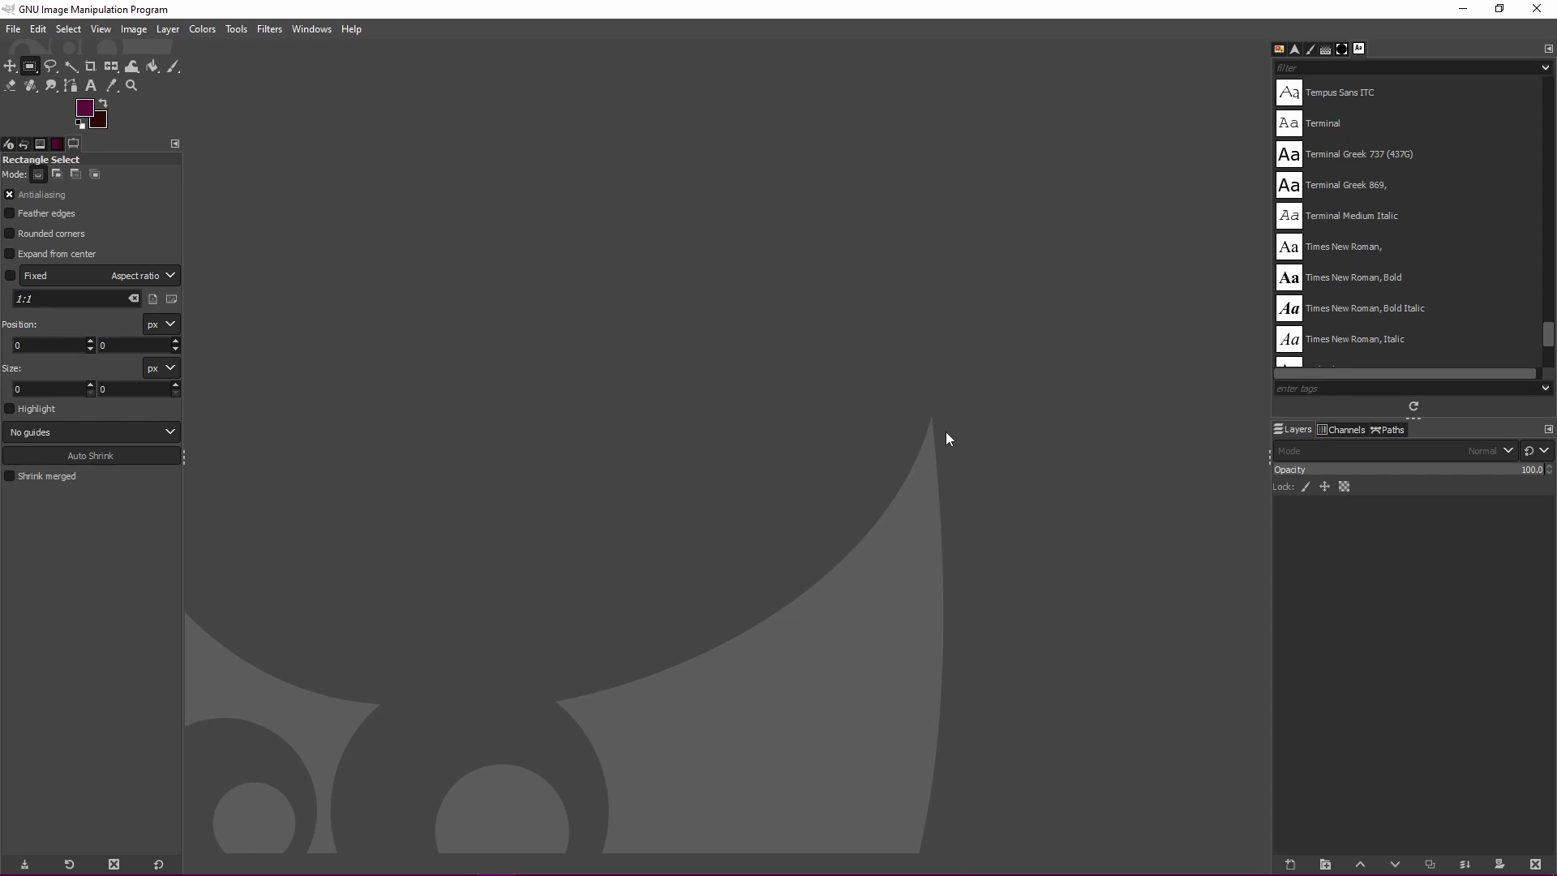
left_click(13, 28)
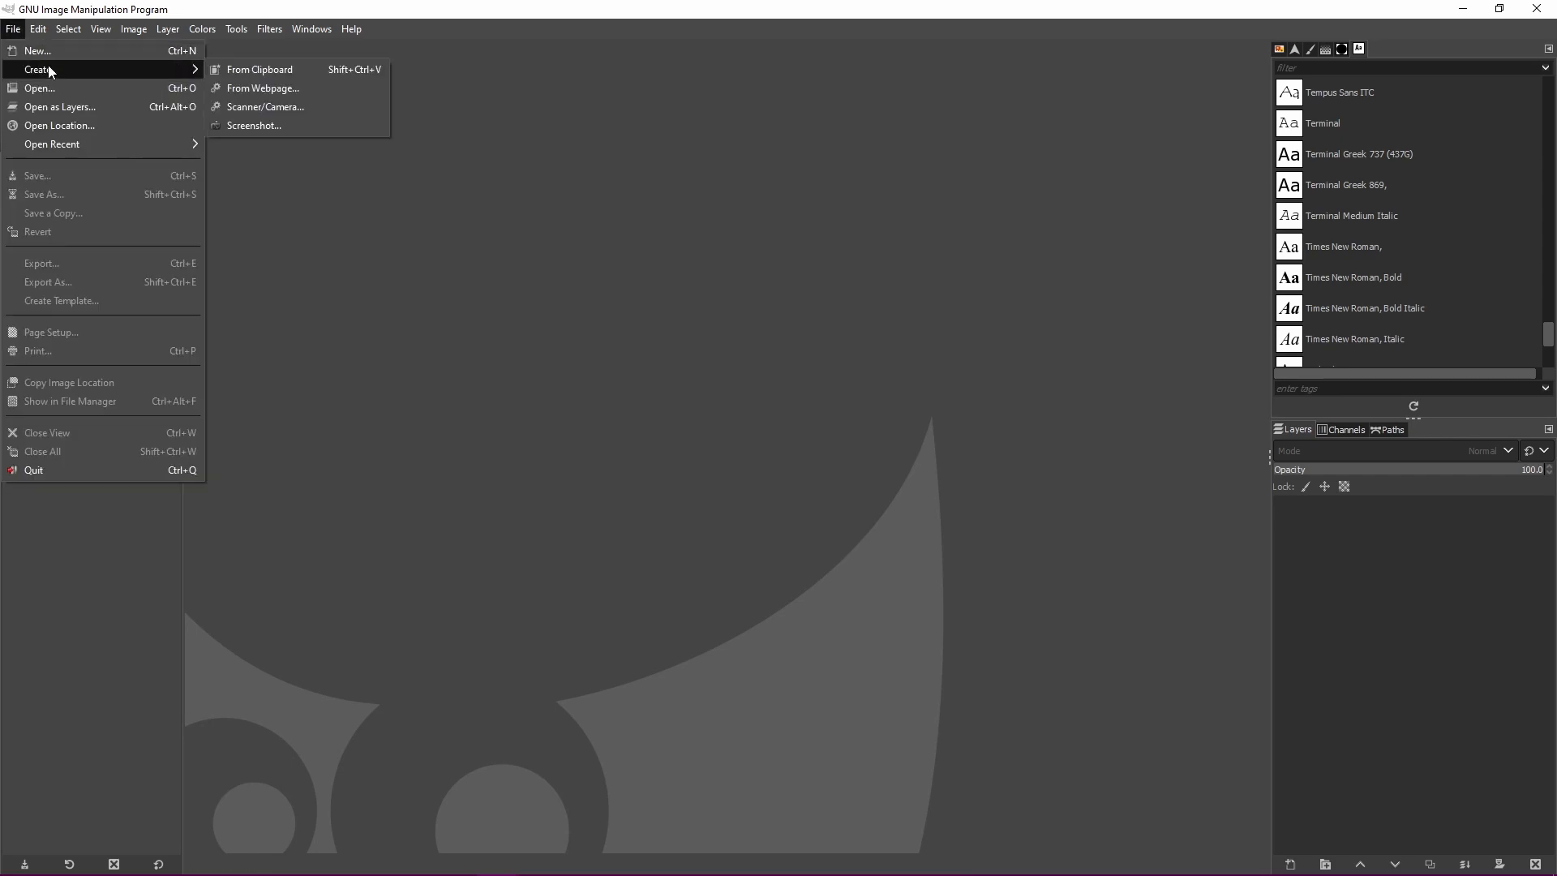
left_click(50, 52)
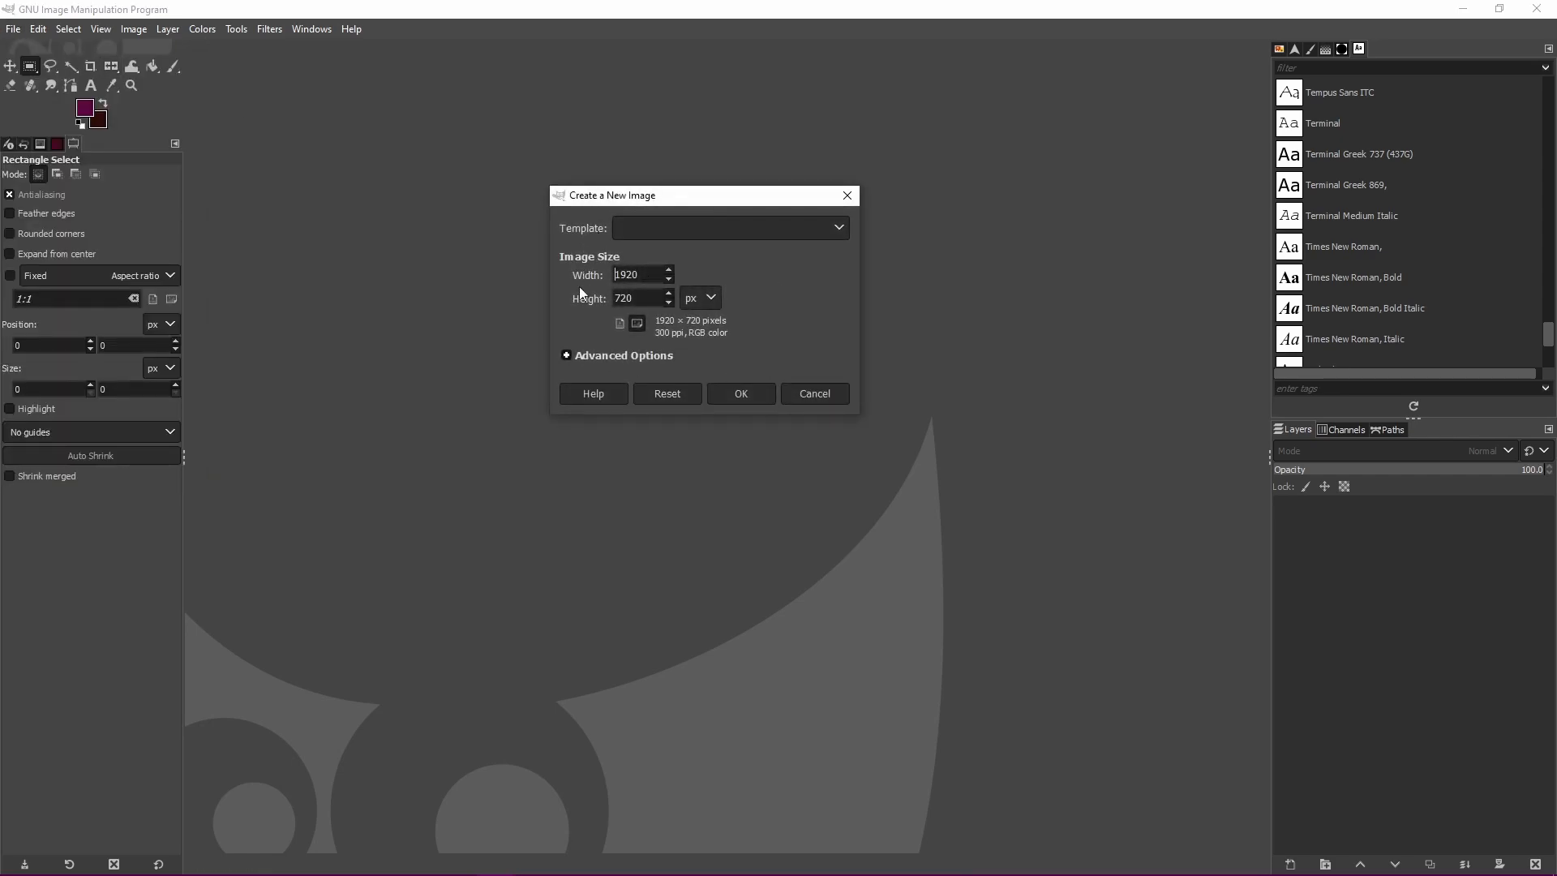
double_click(645, 297)
type("1080")
left_click(736, 392)
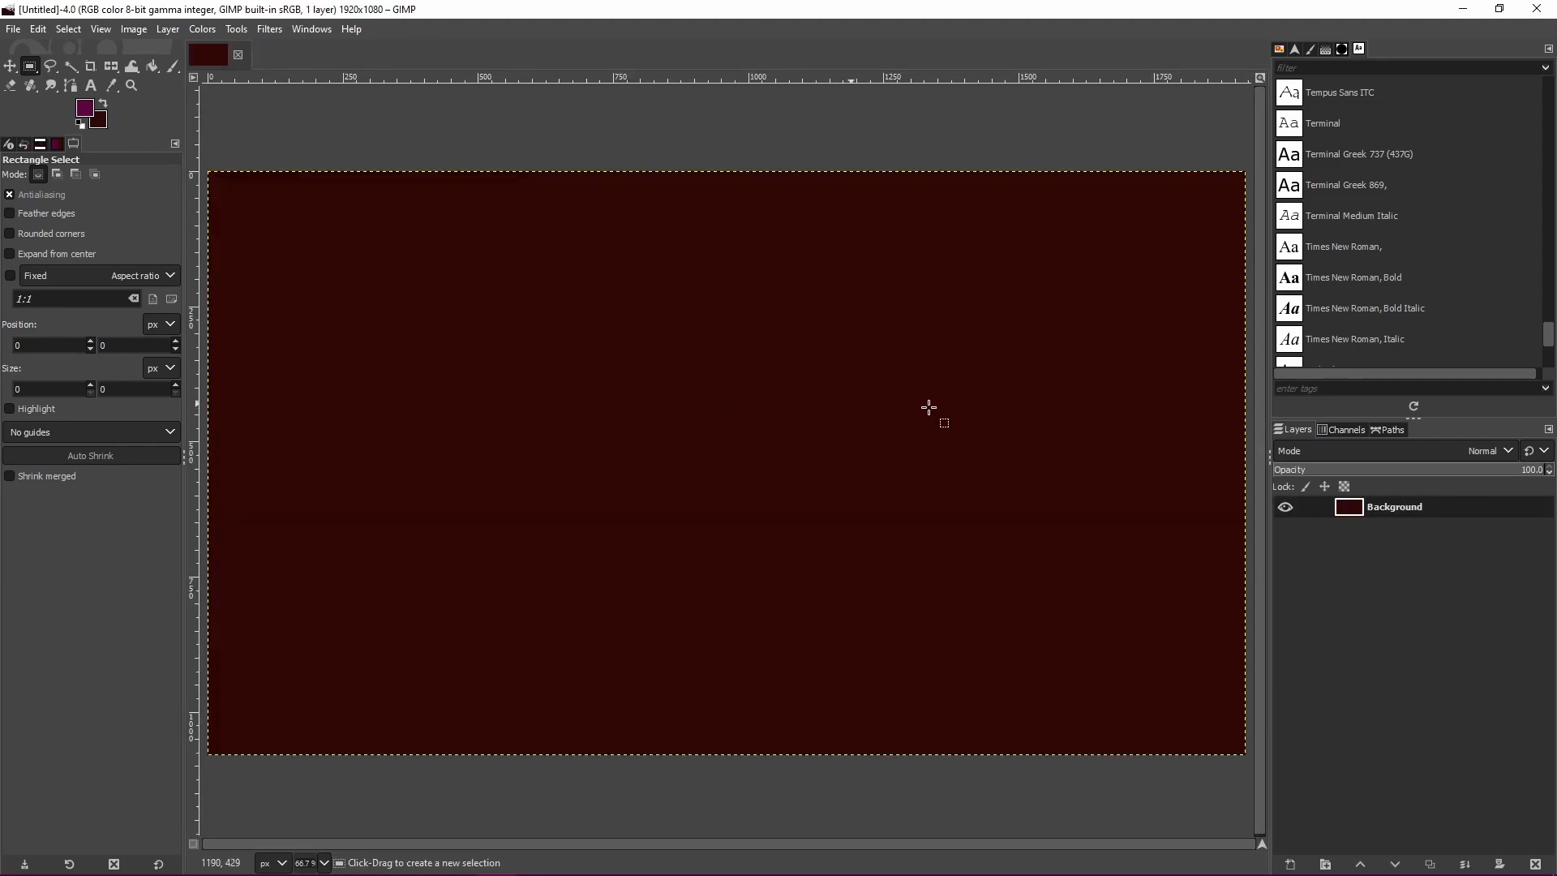
right_click(1430, 511)
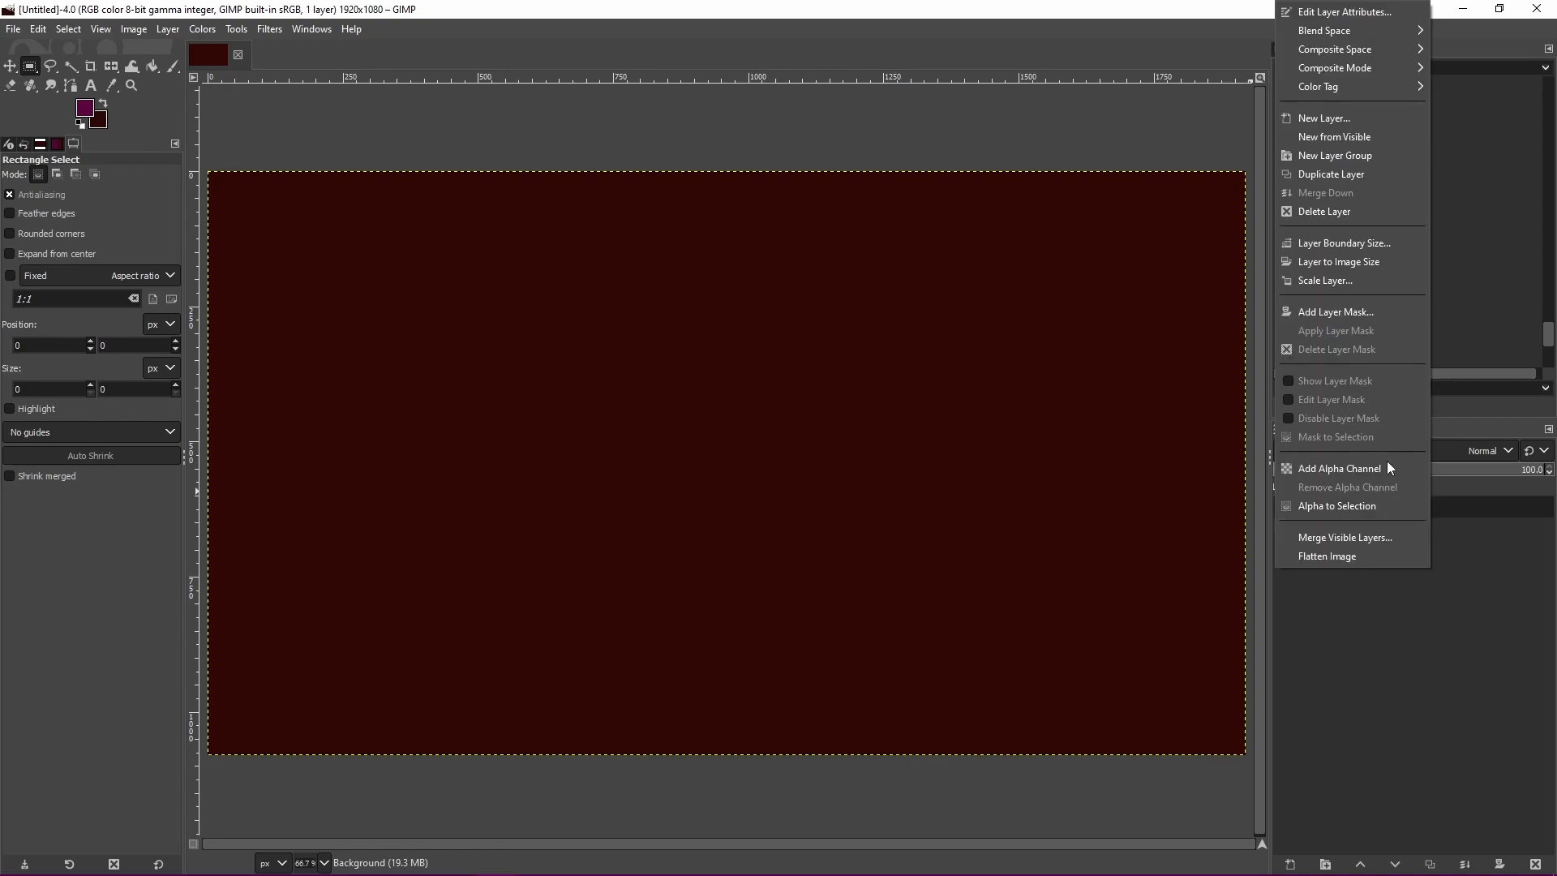
left_click(1338, 214)
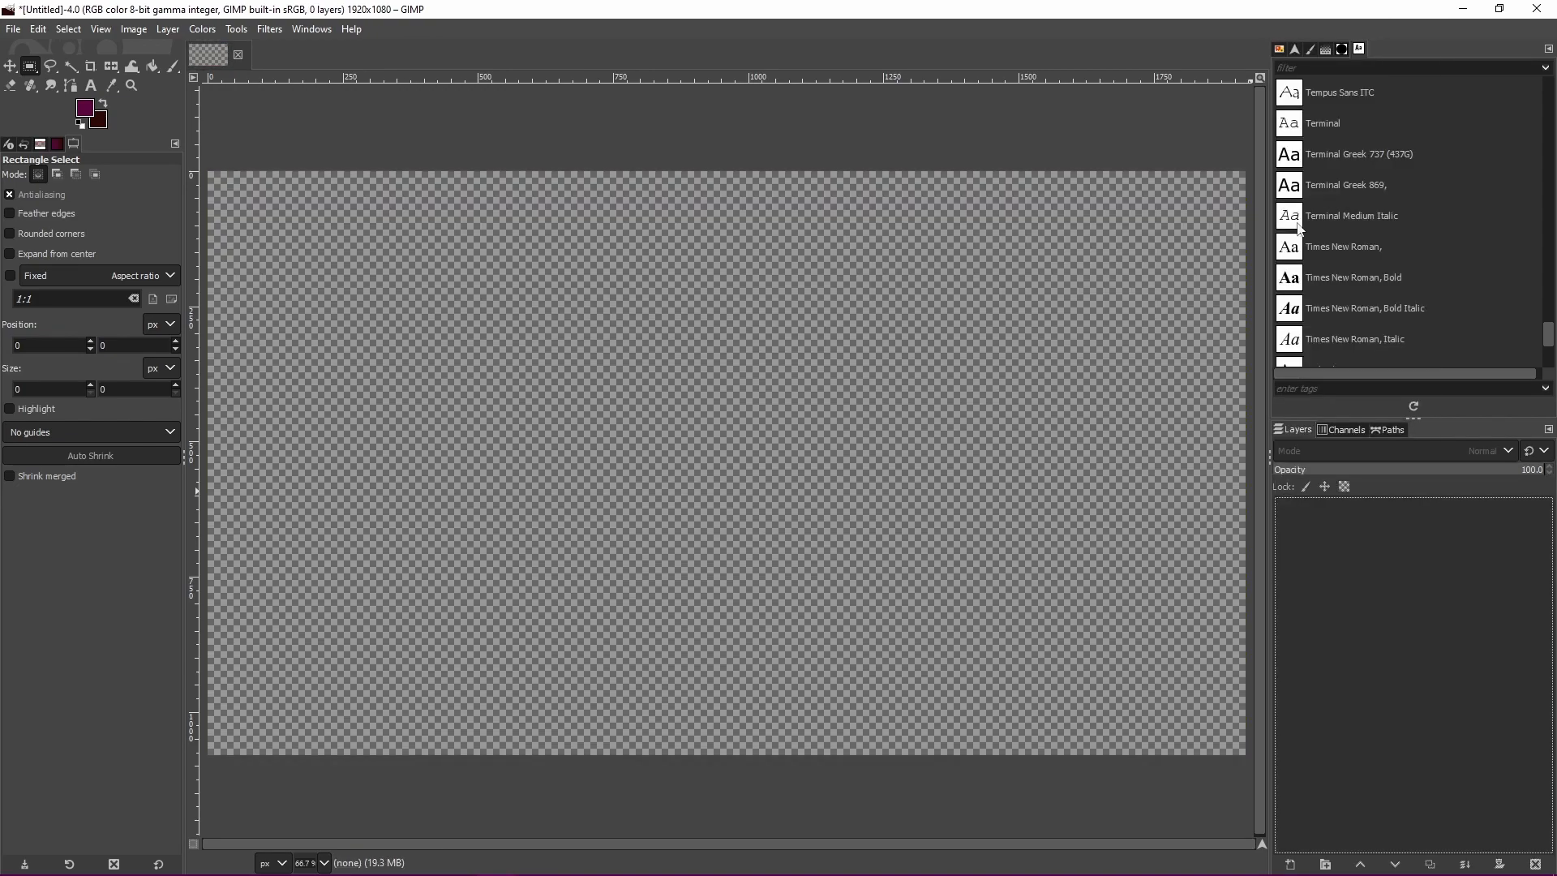
Activate the Text tool with the Temfont font at 210 px and set the text color to pink ea68bf.
left_click(86, 86)
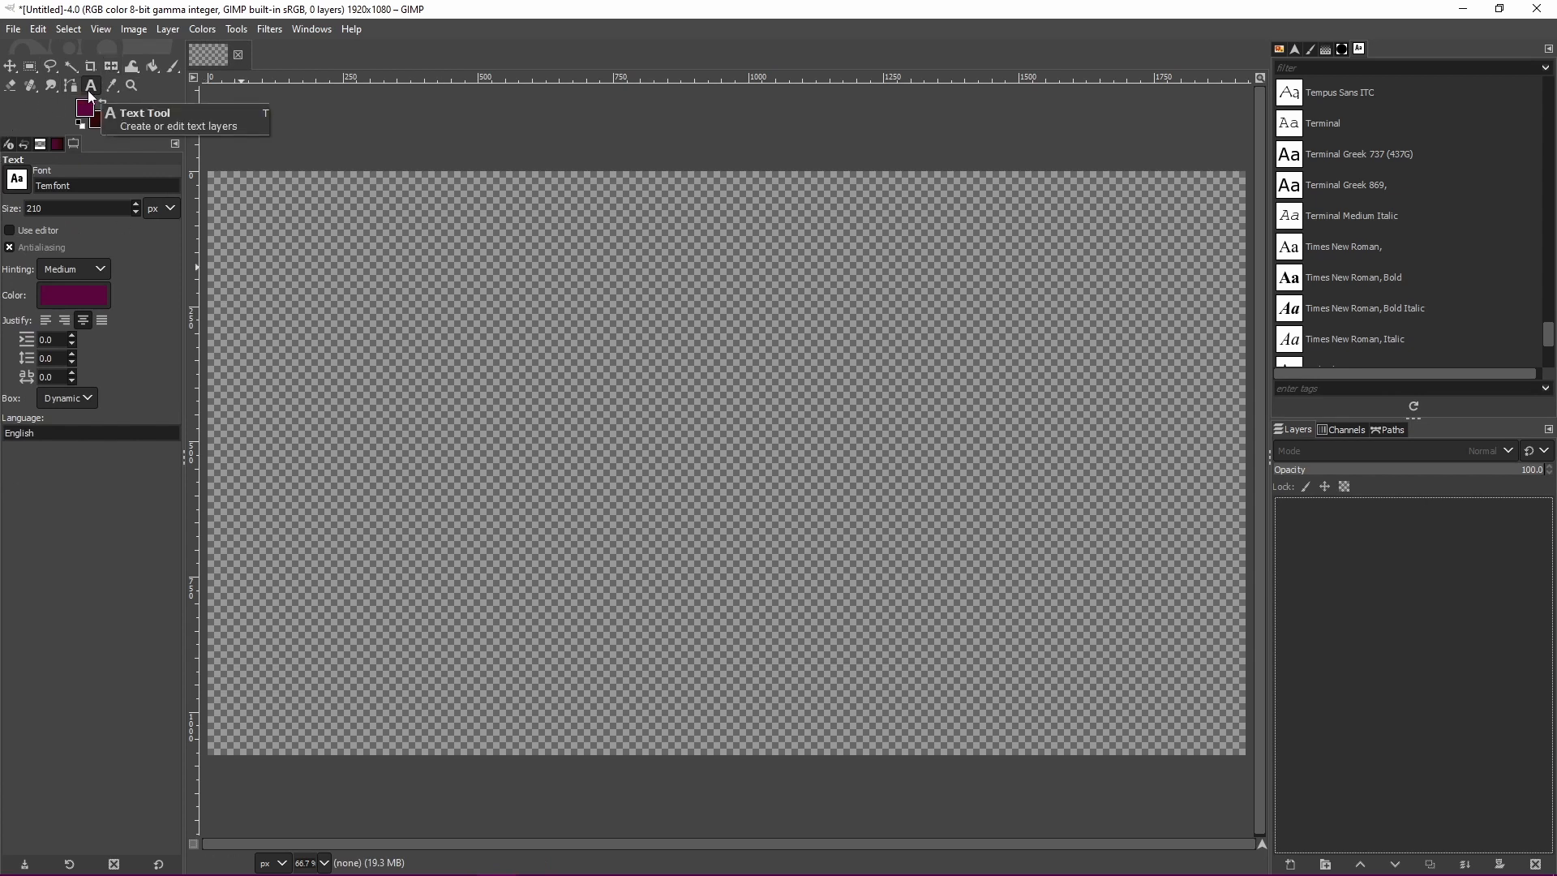
double_click(93, 185)
double_click(99, 211)
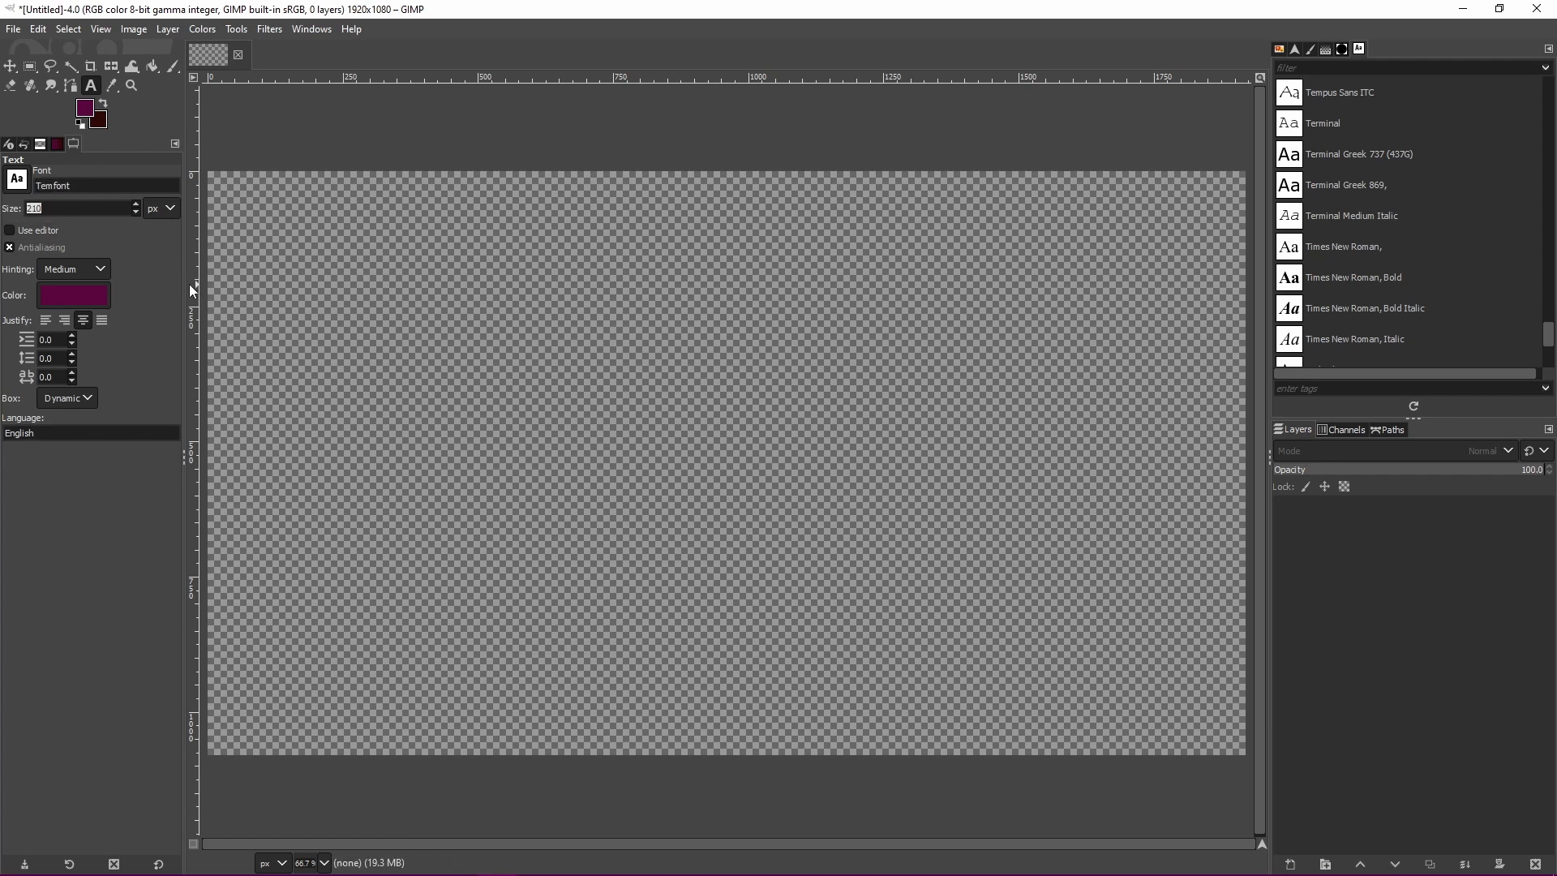
left_click(103, 295)
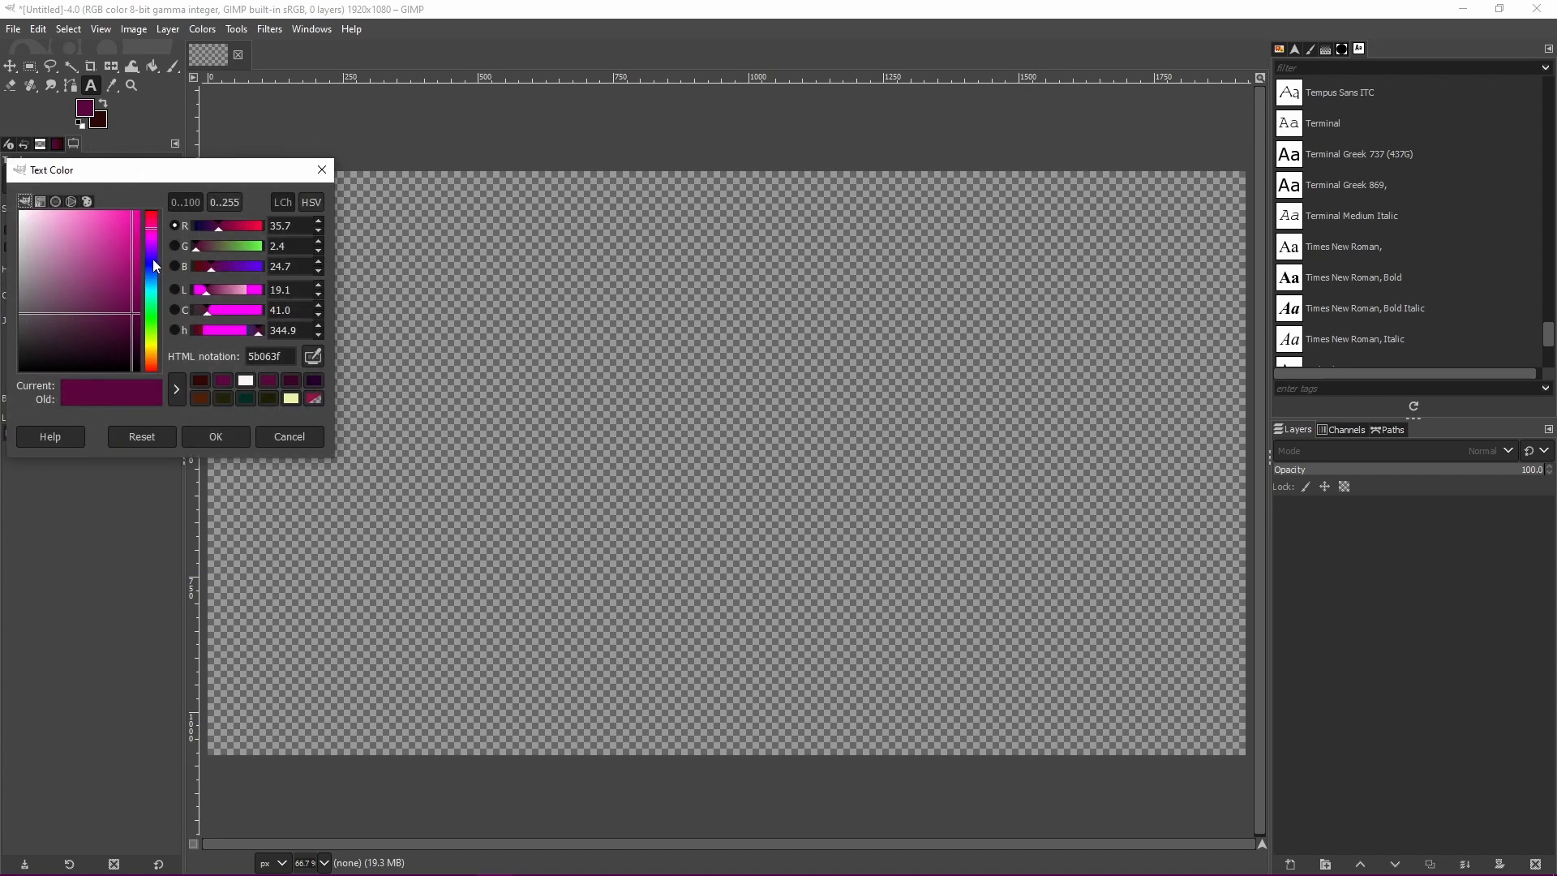
mouse_move(118, 231)
left_mouse_down()
mouse_move(78, 224)
mouse_move(90, 232)
left_mouse_up()
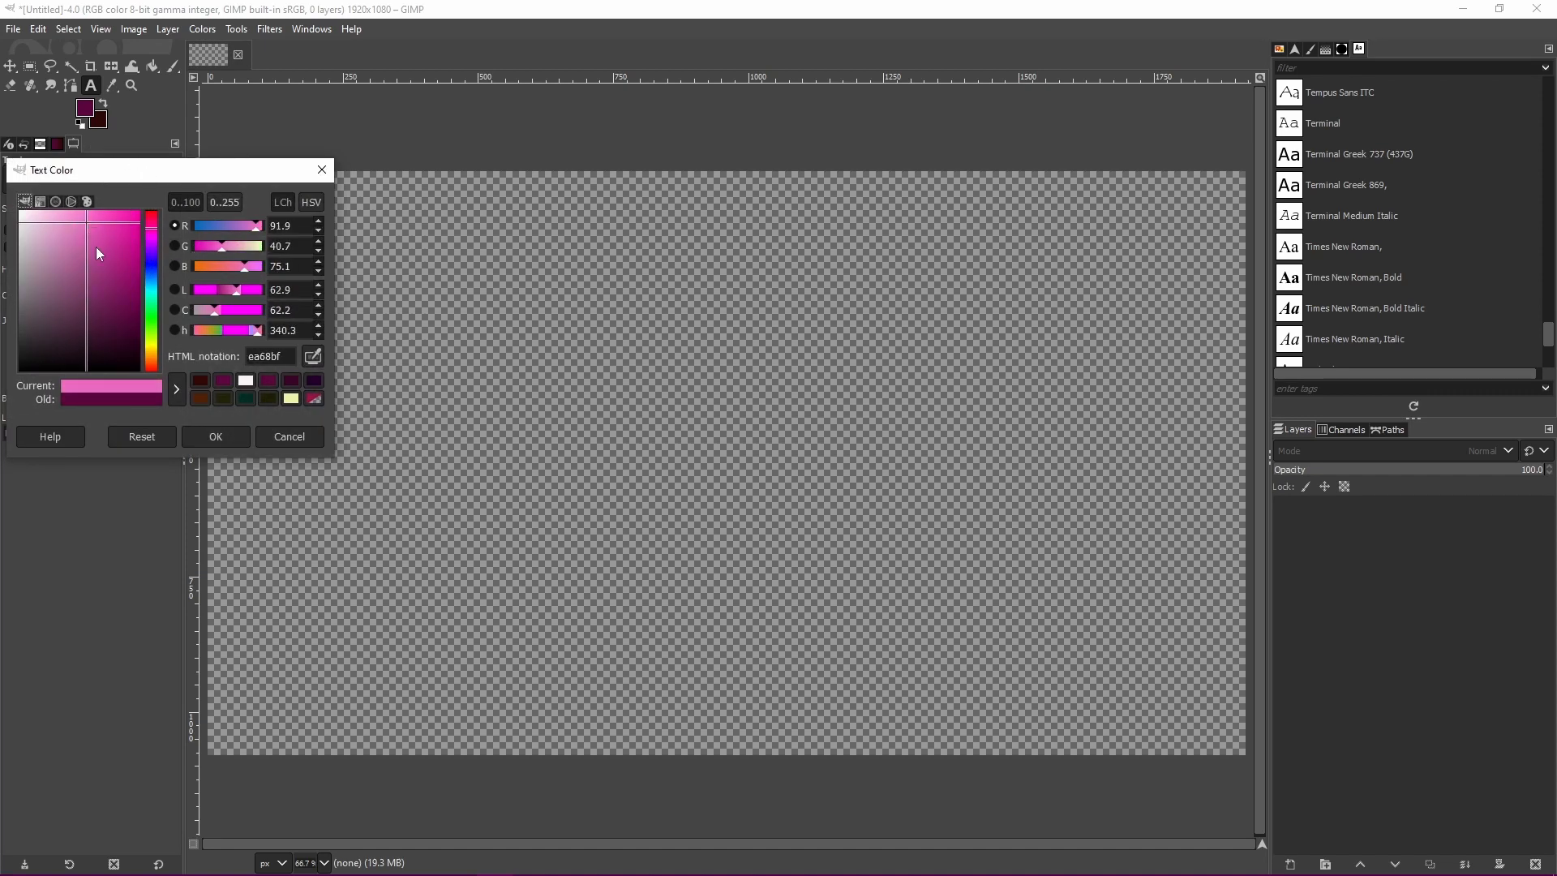
left_click(227, 436)
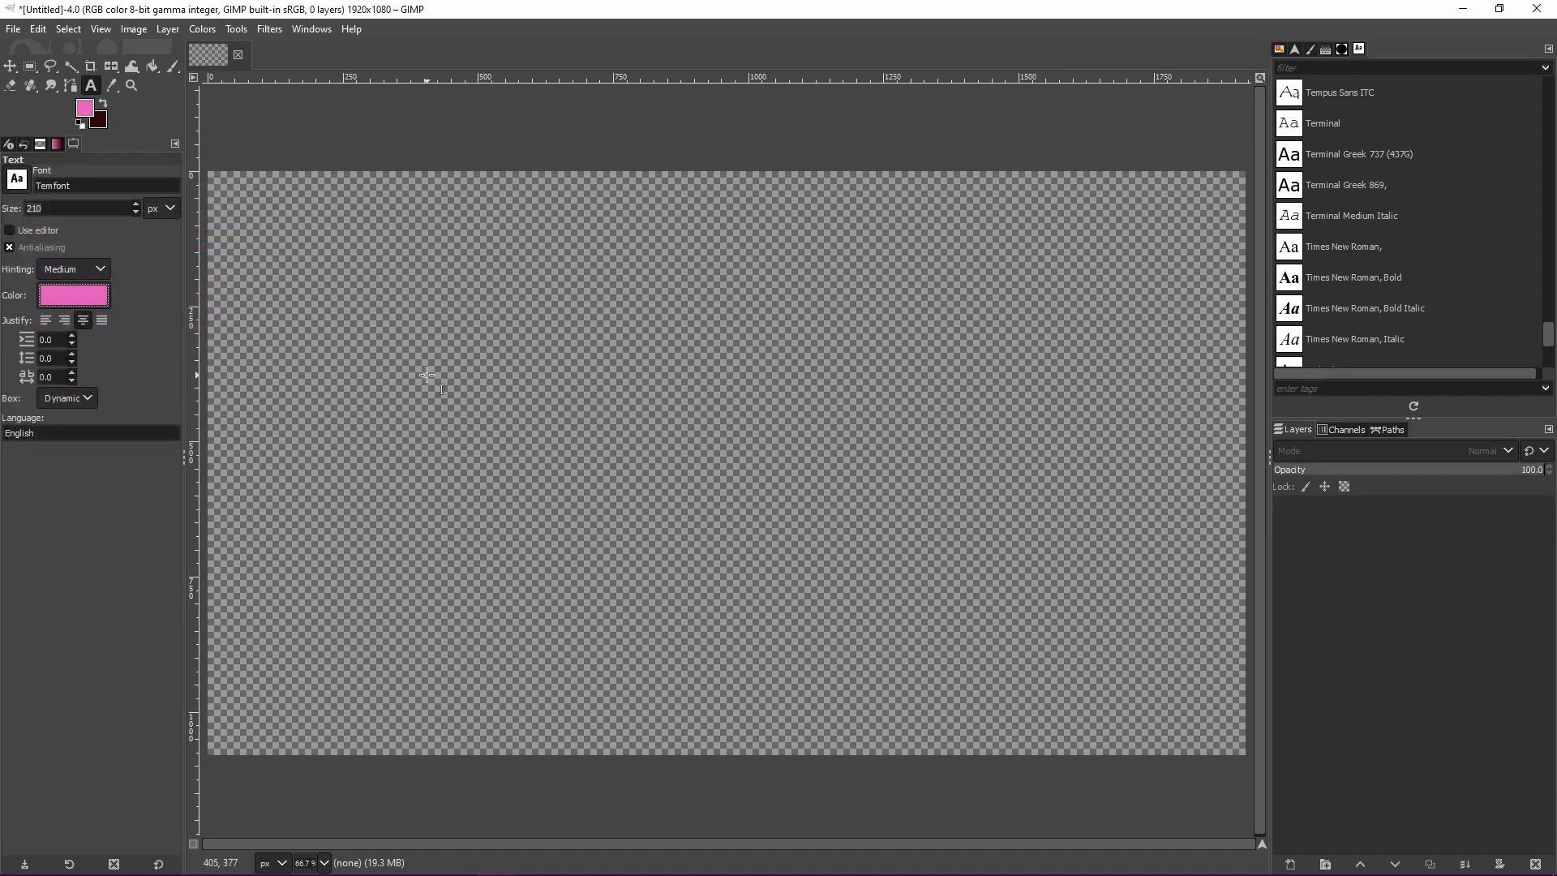
Add a two-line text on the canvas reading "How To Make" and "Temfont Text".
left_click(476, 376)
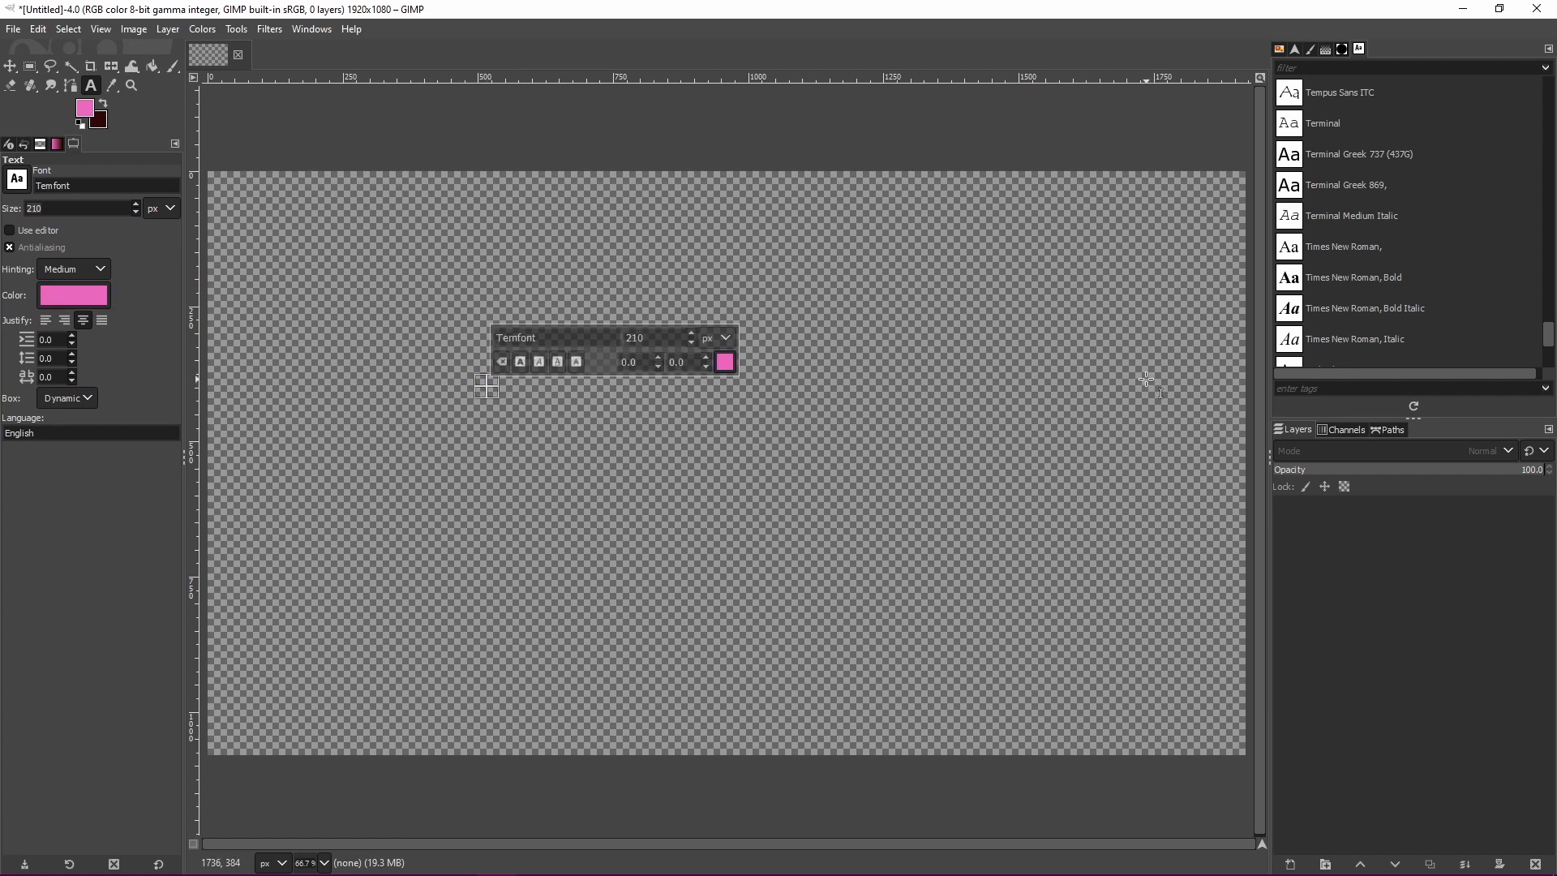
type("ho")
key("BackSpace")
key("BackSpace")
type("How")
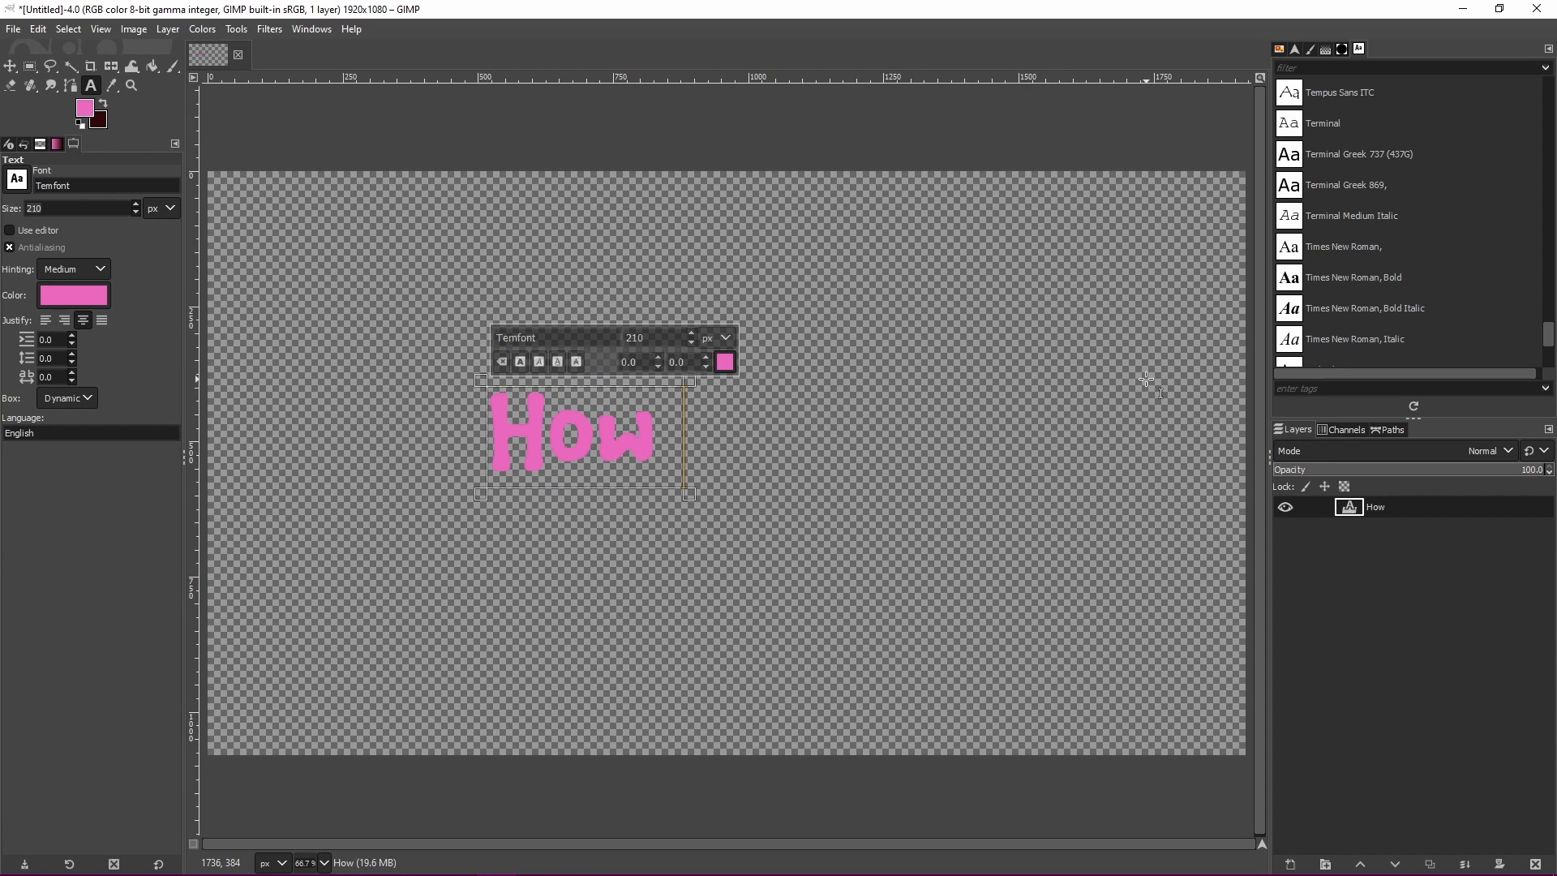
type(" to Make")
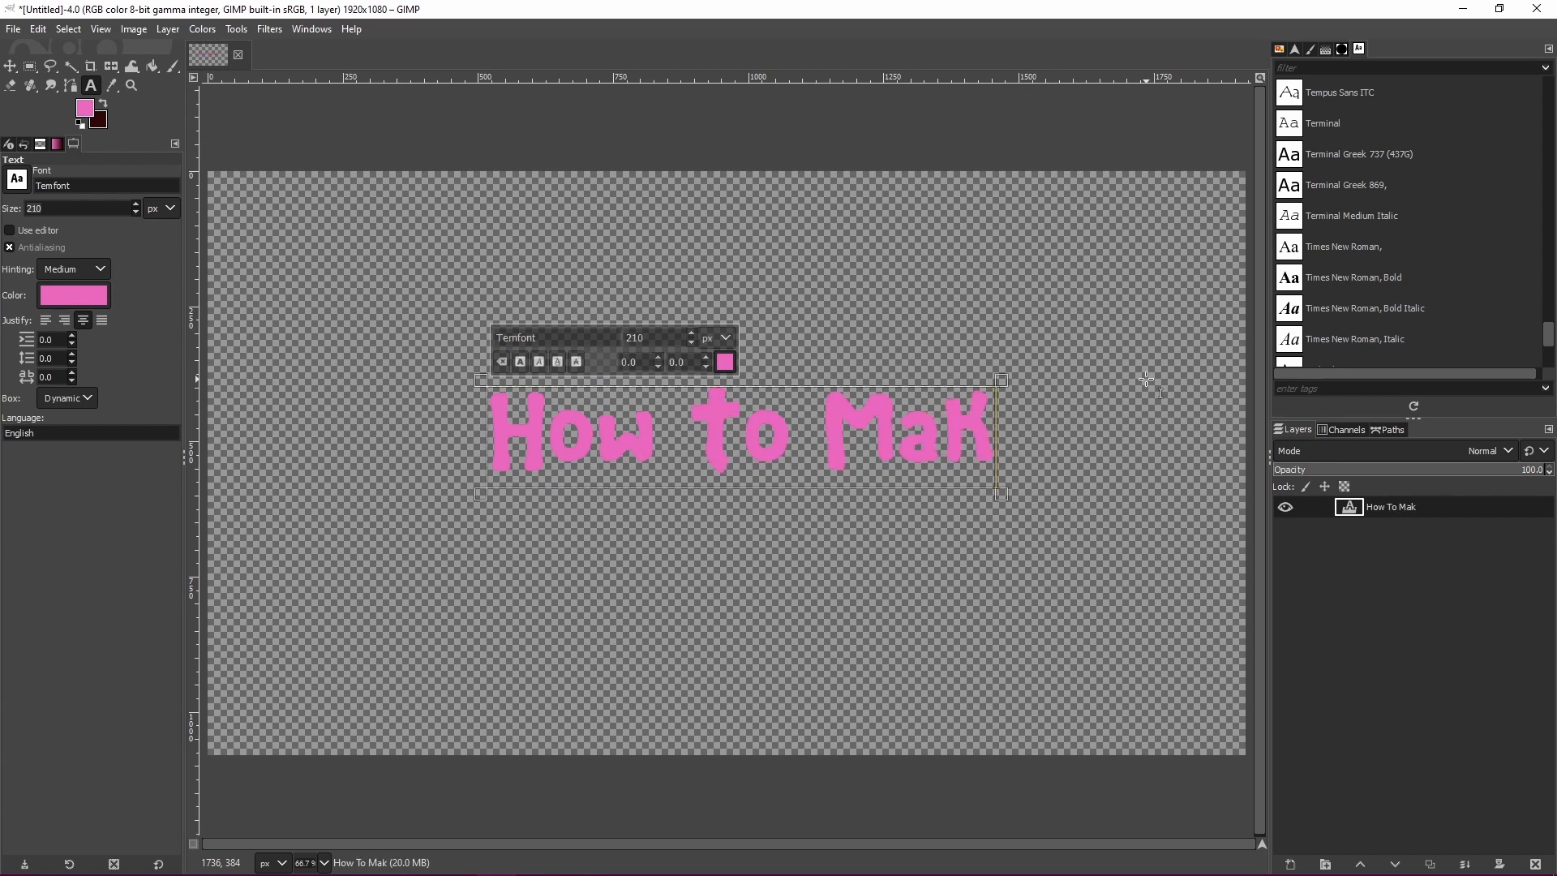
key("Return")
type("temfont text")
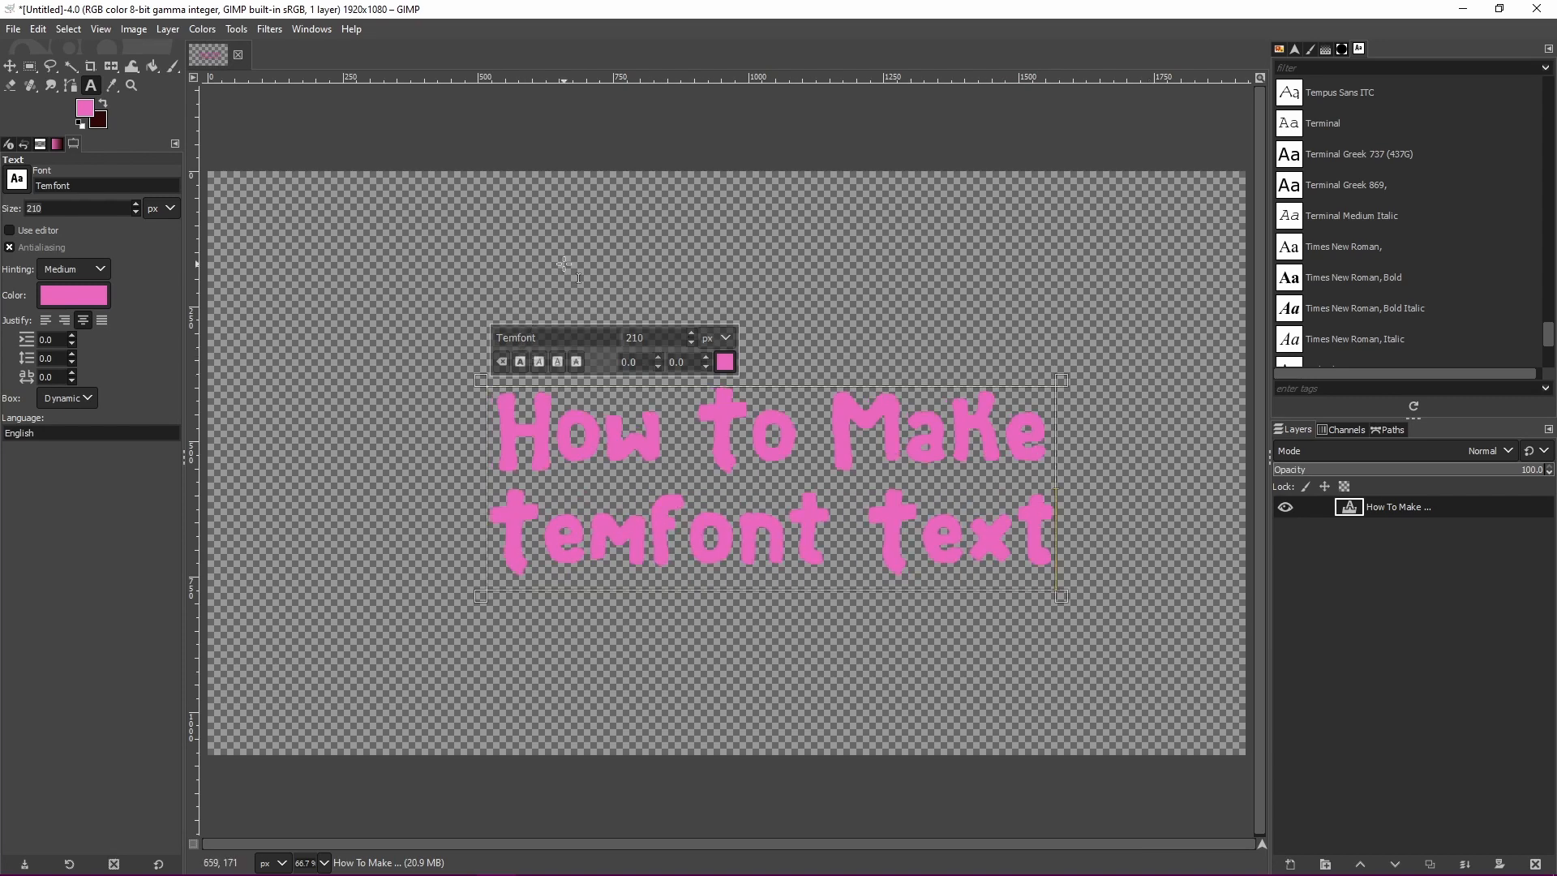
Move the two-line text layer to the center of the canvas.
left_click(11, 68)
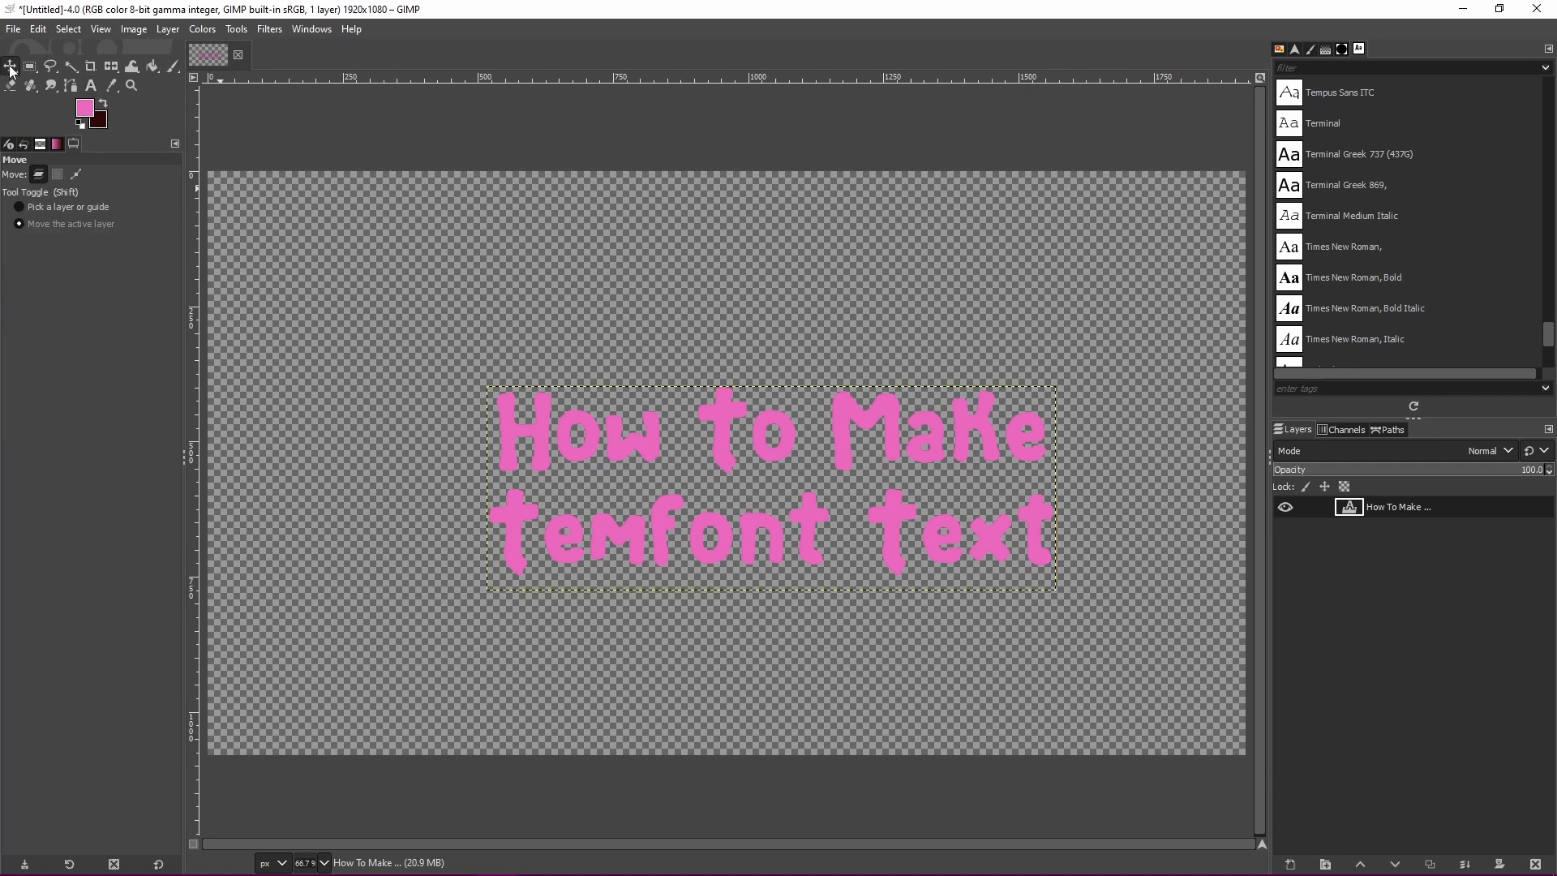
left_click_drag(684, 394, 640, 364)
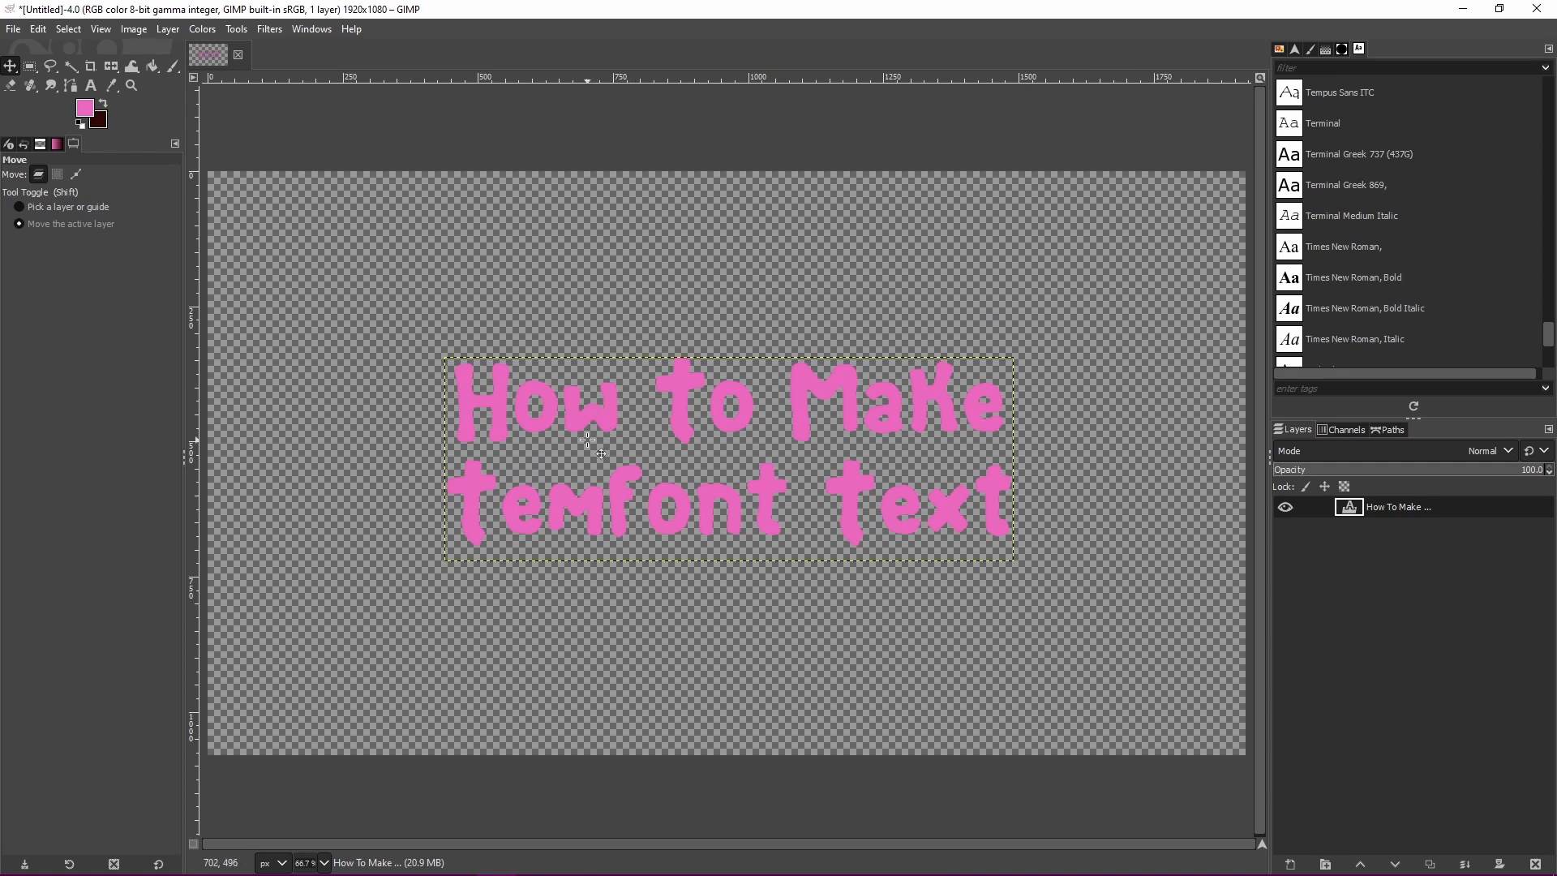
scroll(593, 444, "up", 2)
scroll(593, 444, "down", 1)
scroll(594, 444, "down", 1)
scroll(594, 444, "up", 1)
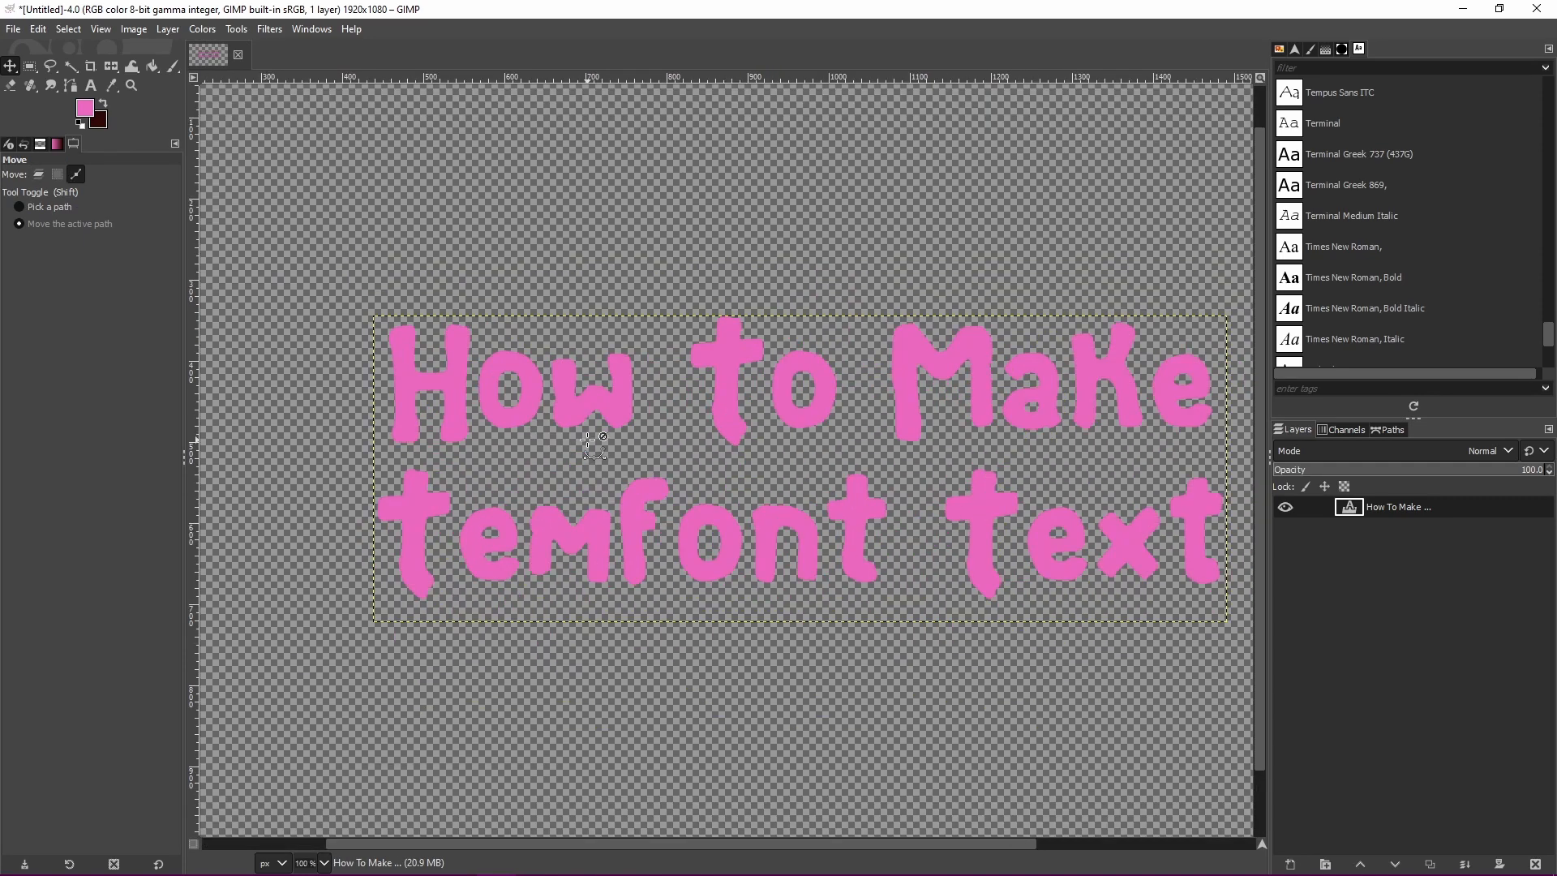
left_click_drag(943, 845, 980, 837)
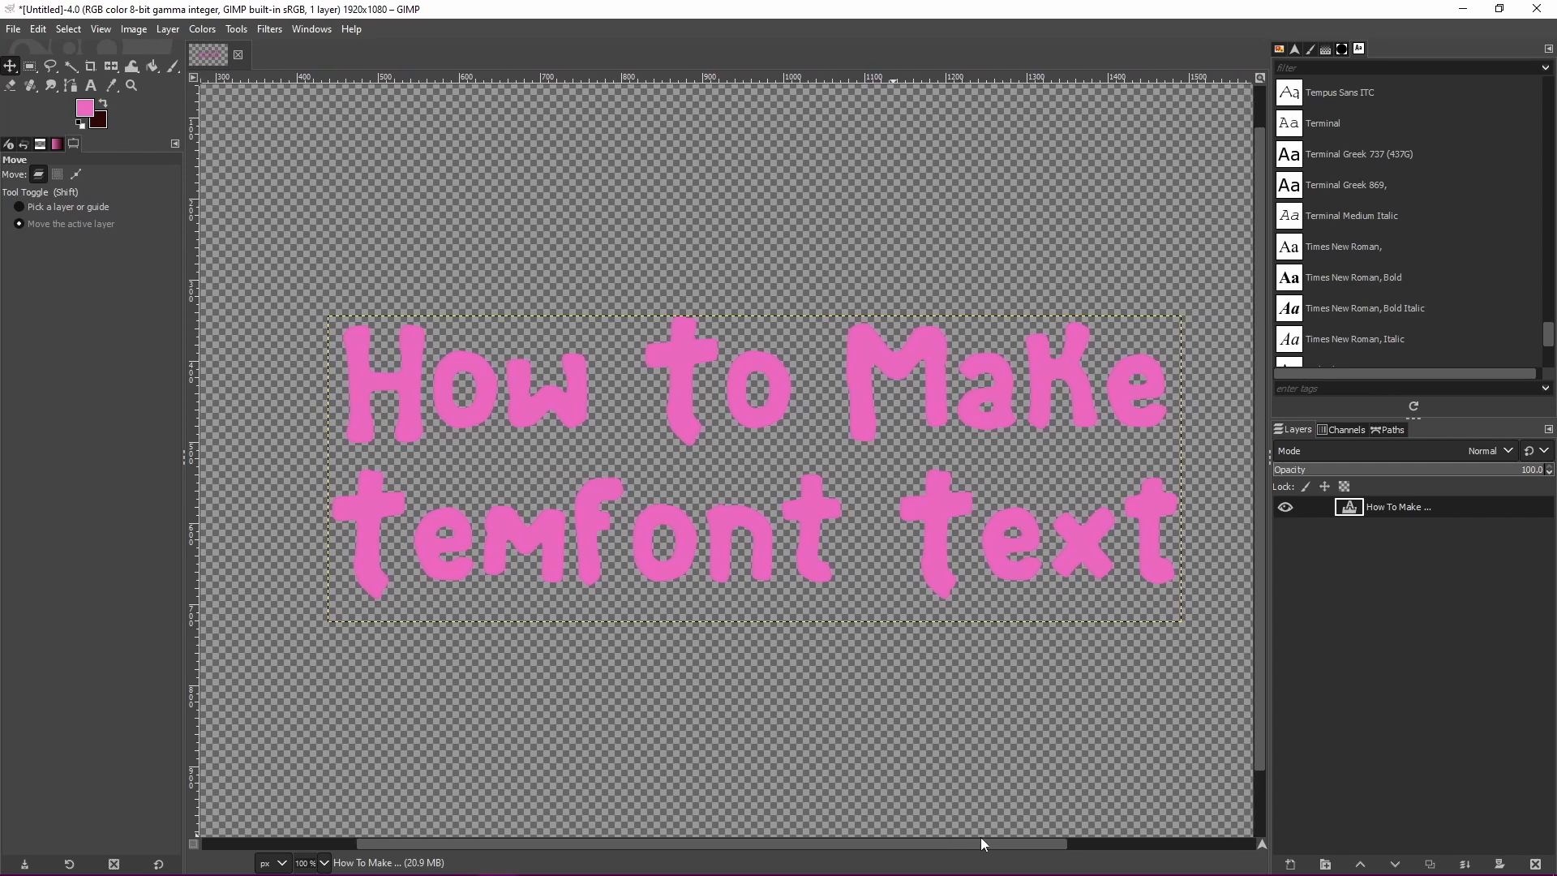
left_click(103, 103)
left_click(103, 103)
Create a transparent 1920 × 1080 px layer named "Temfont background" and place it below the text layer.
right_click(1332, 591)
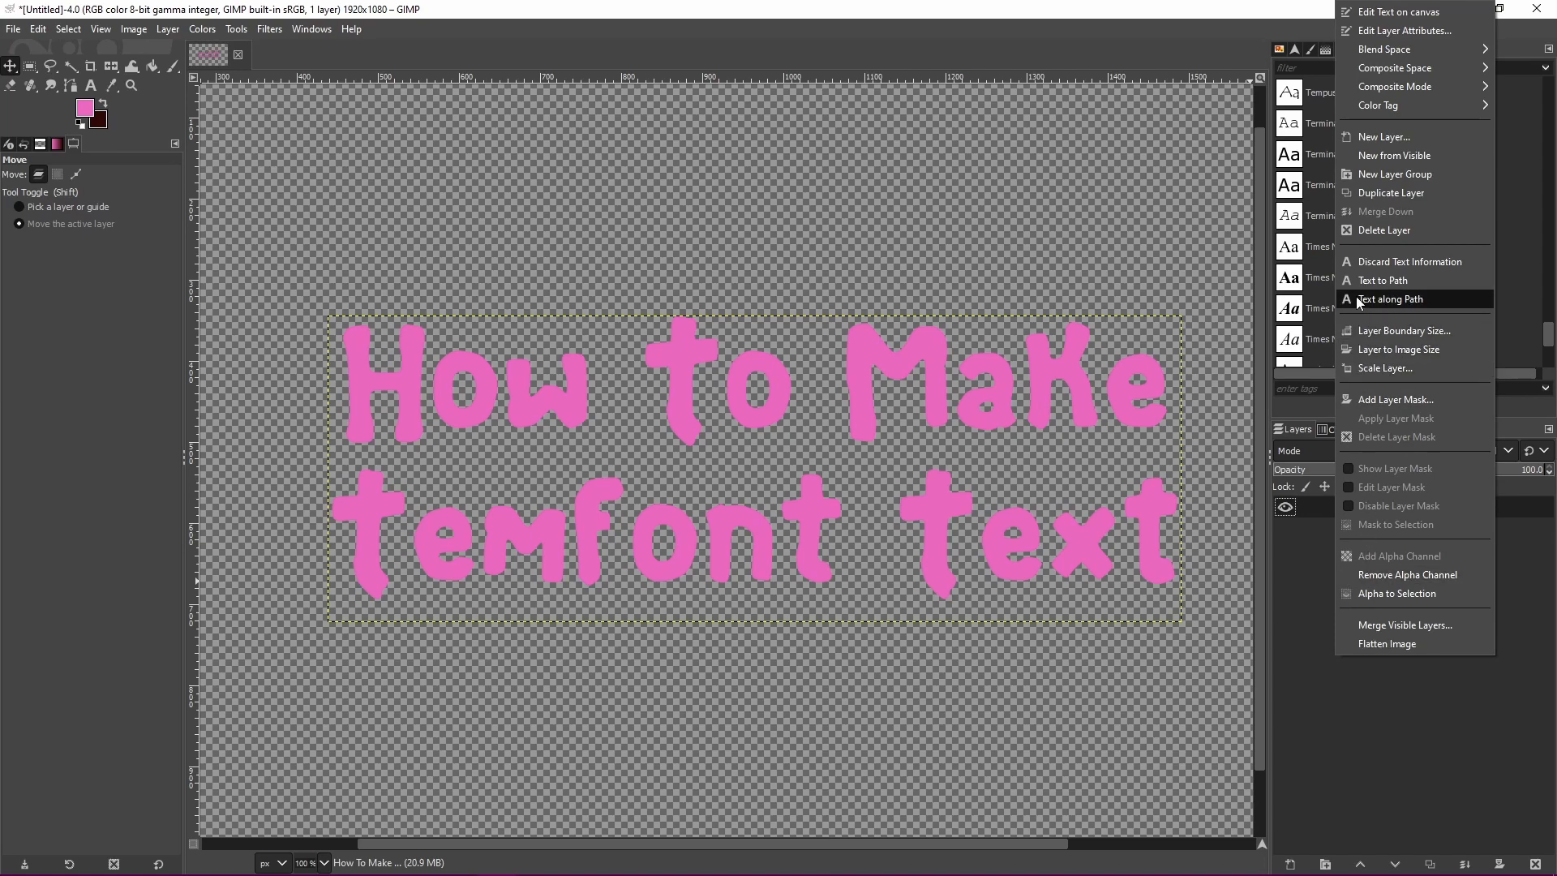
left_click(1391, 137)
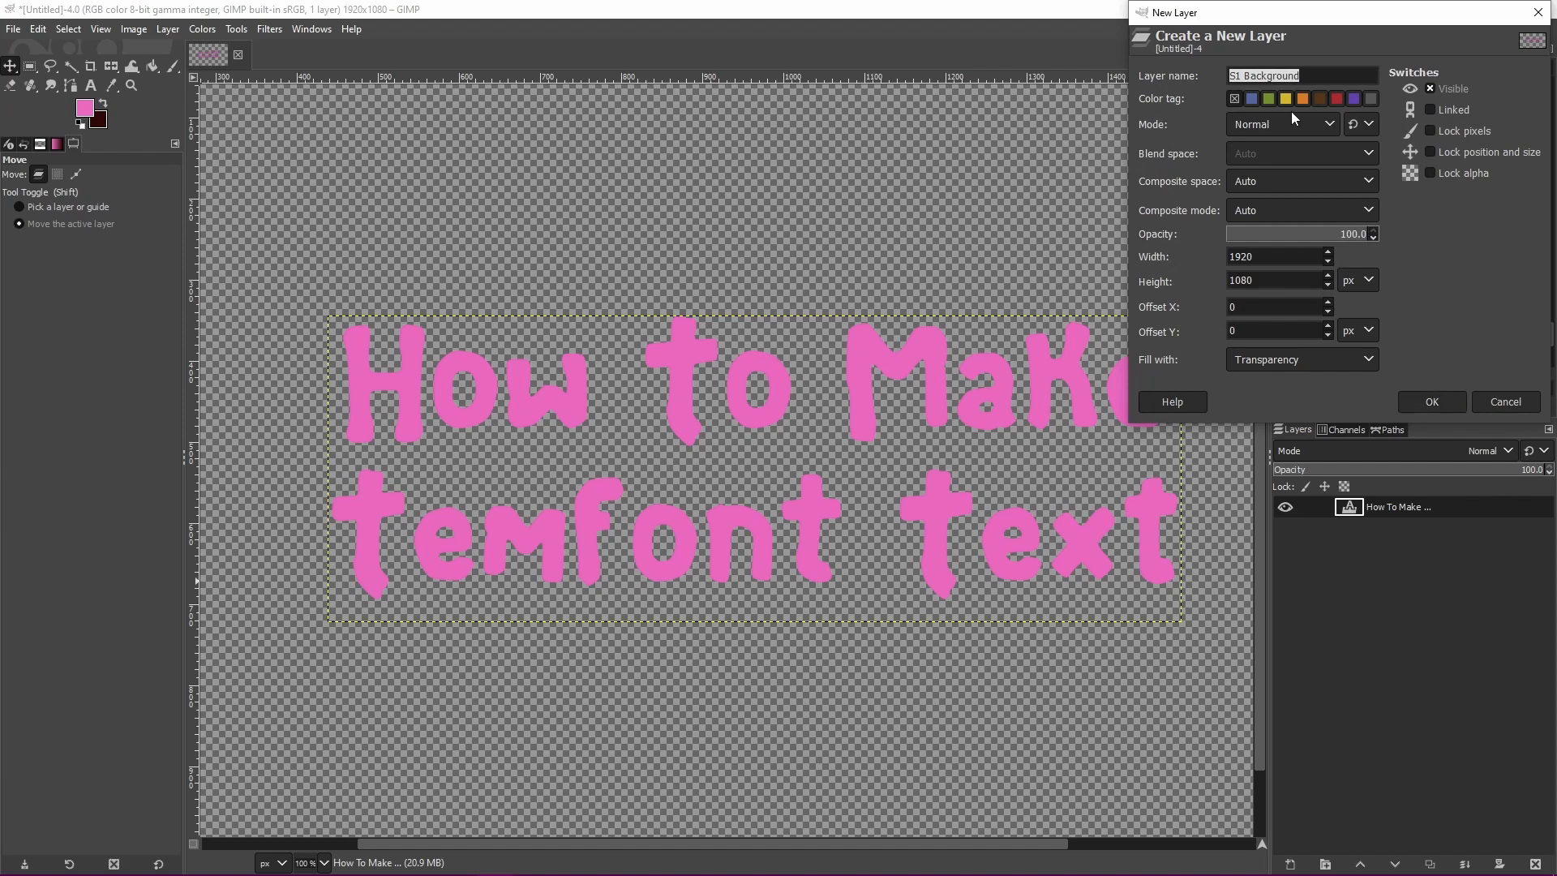
type("Temfont background")
key("Return")
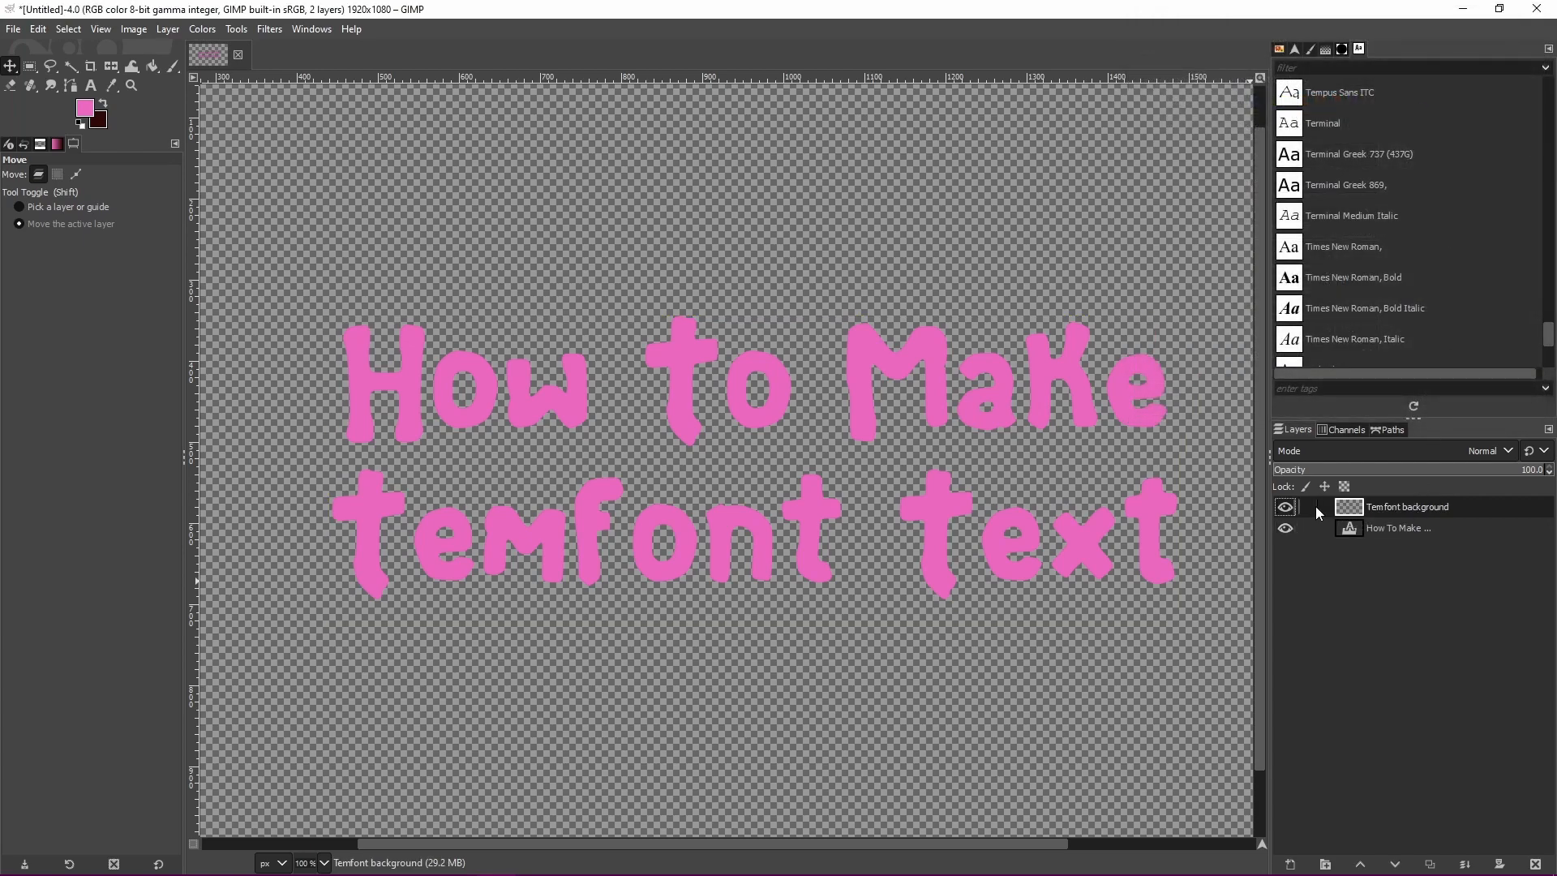
left_click_drag(1410, 516, 1396, 537)
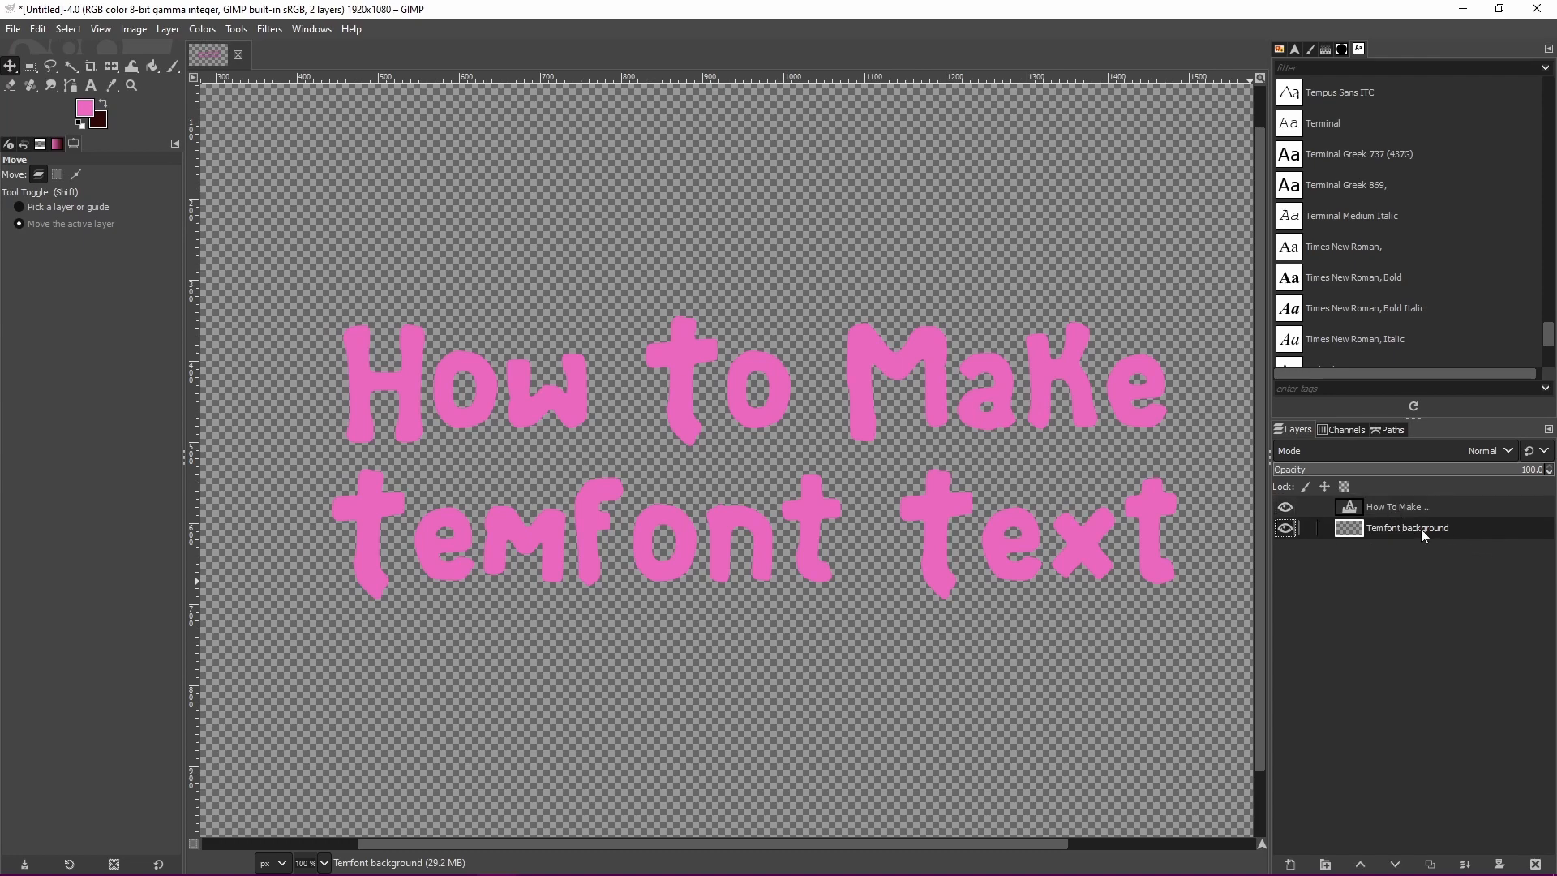
Select the transparent area around the letters by color on the text layer and make the Temfont background layer active.
left_click(77, 70)
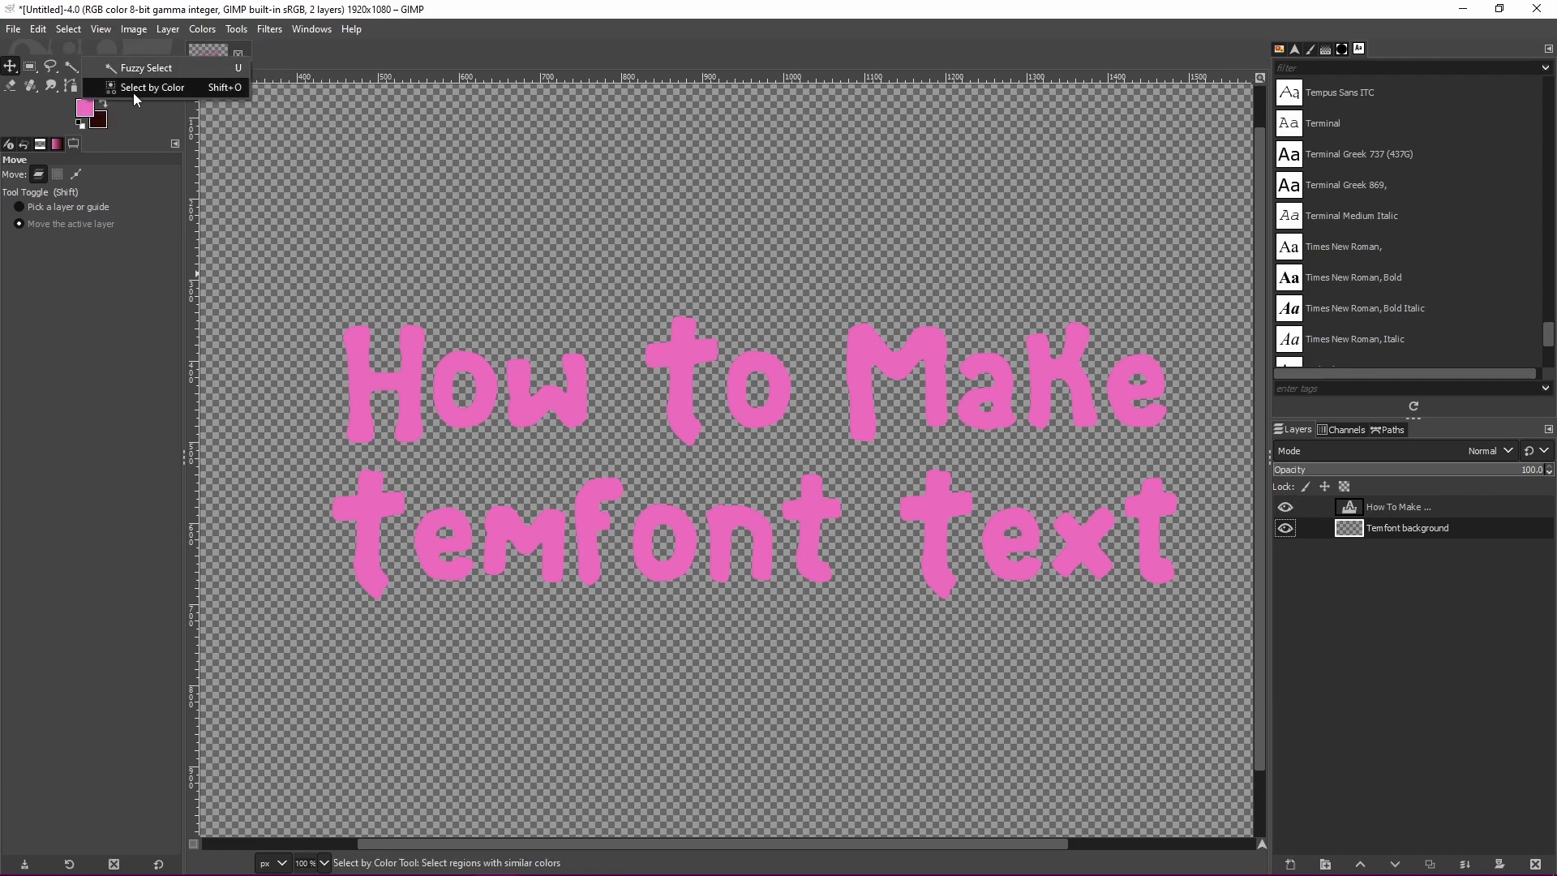
left_click(135, 89)
left_click(1384, 508)
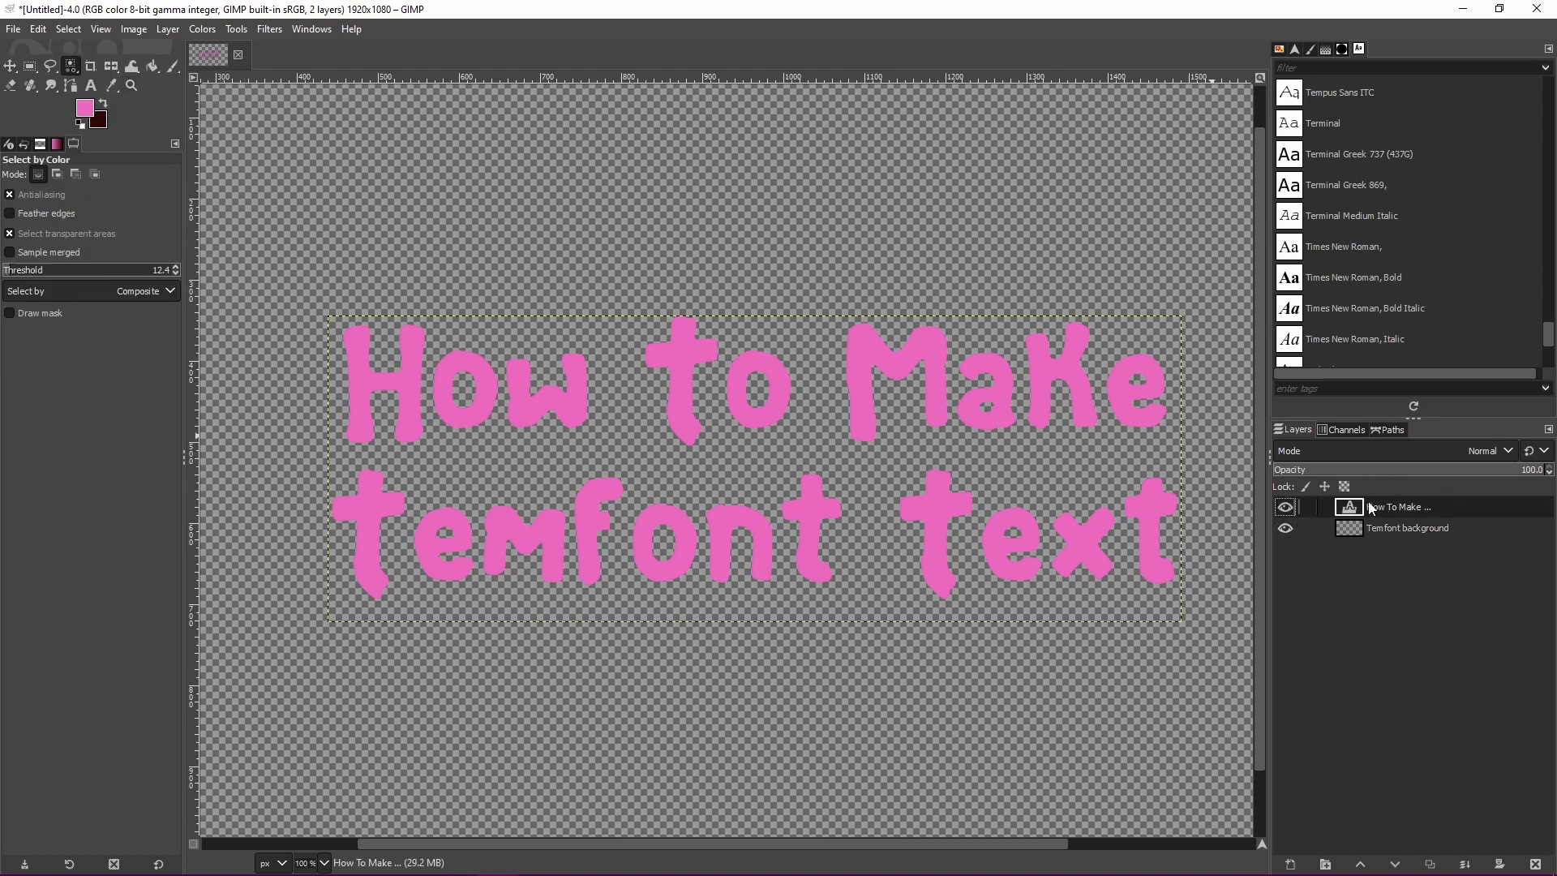
left_click(1056, 404)
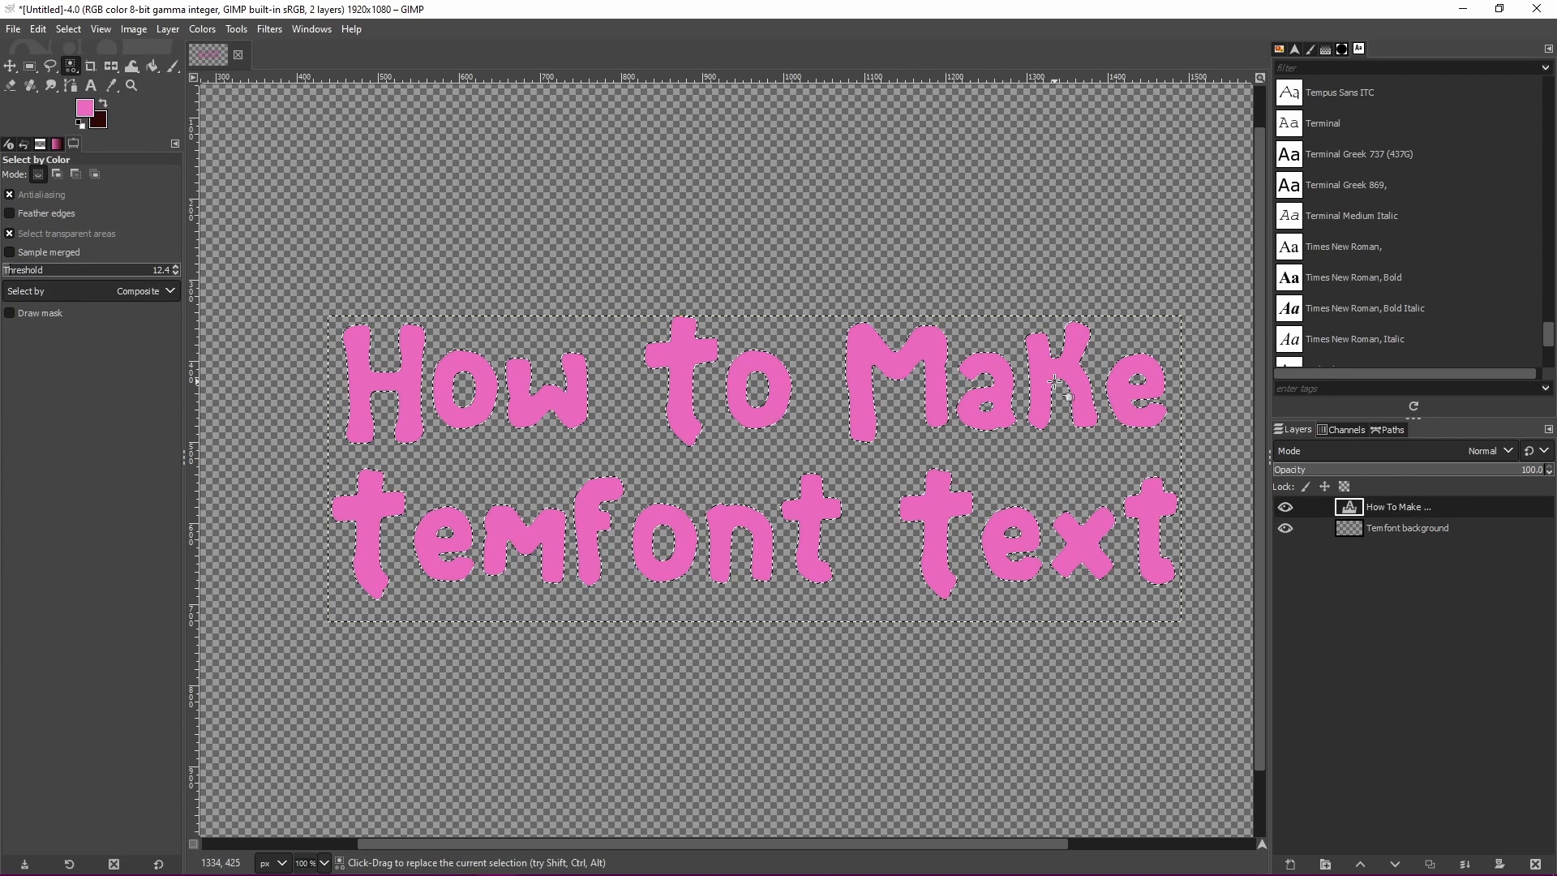
left_click(1431, 528)
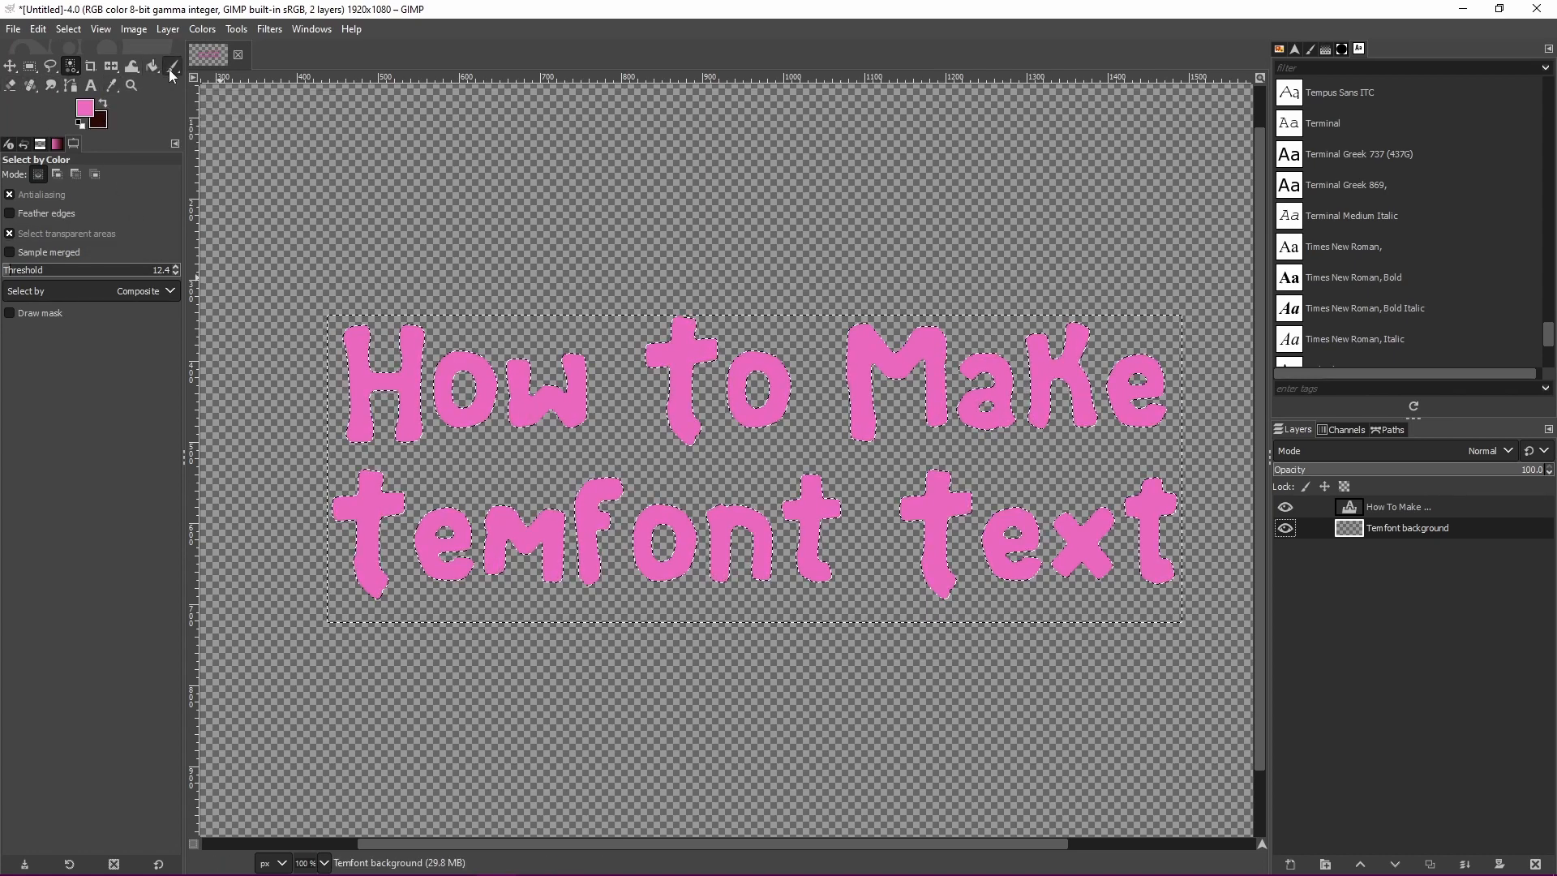
Set up the Paintbrush with the dark red foreground color at size 40, trying a stroke around the "H" and undoing it.
left_click(195, 70)
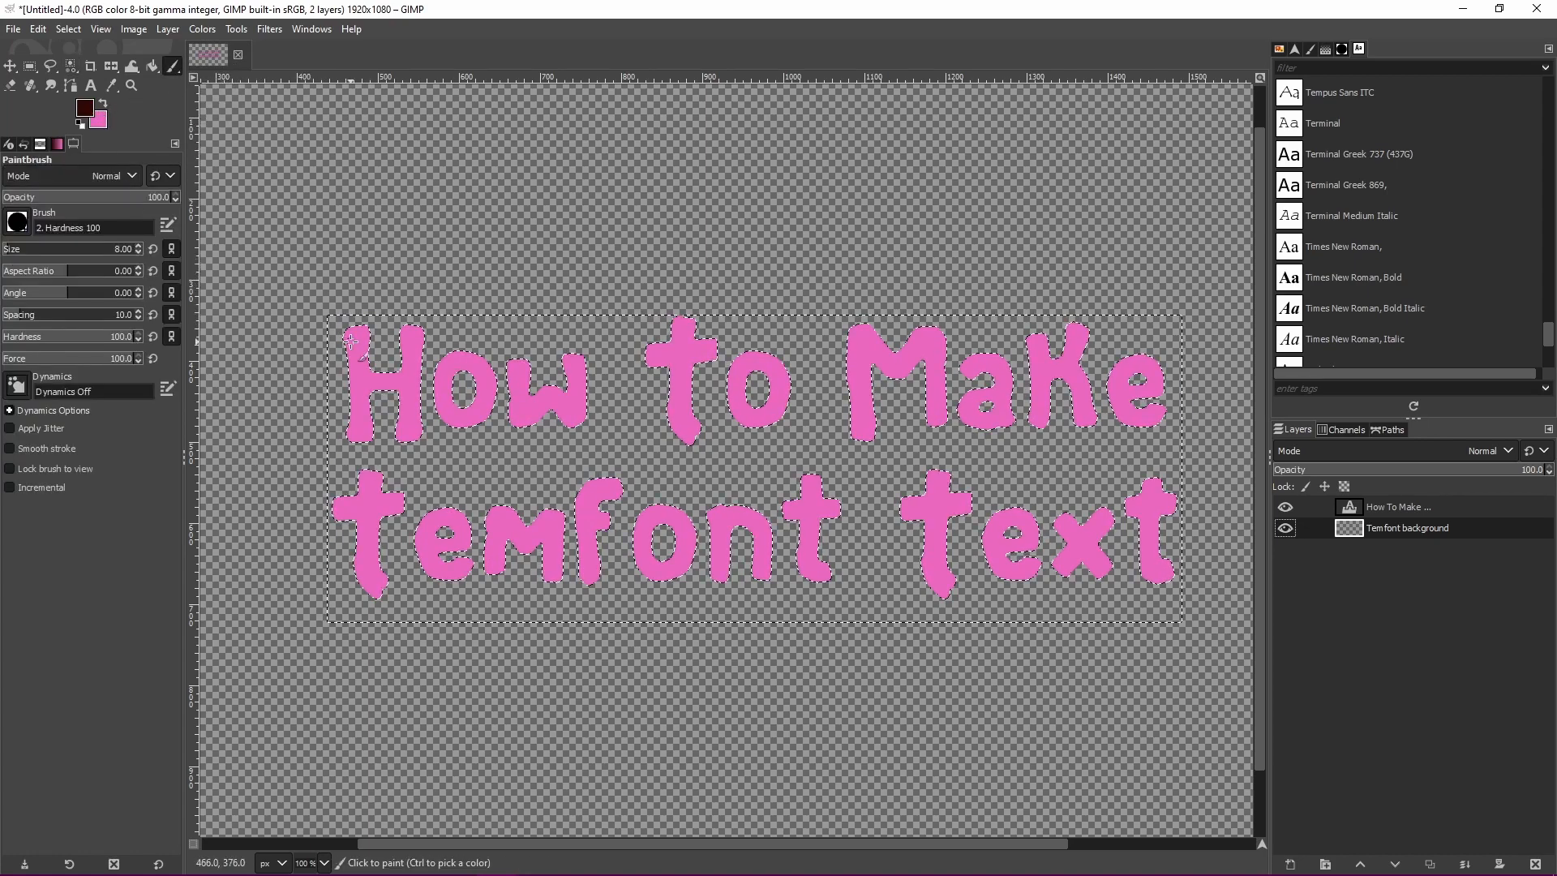
scroll(381, 369, "up", 1)
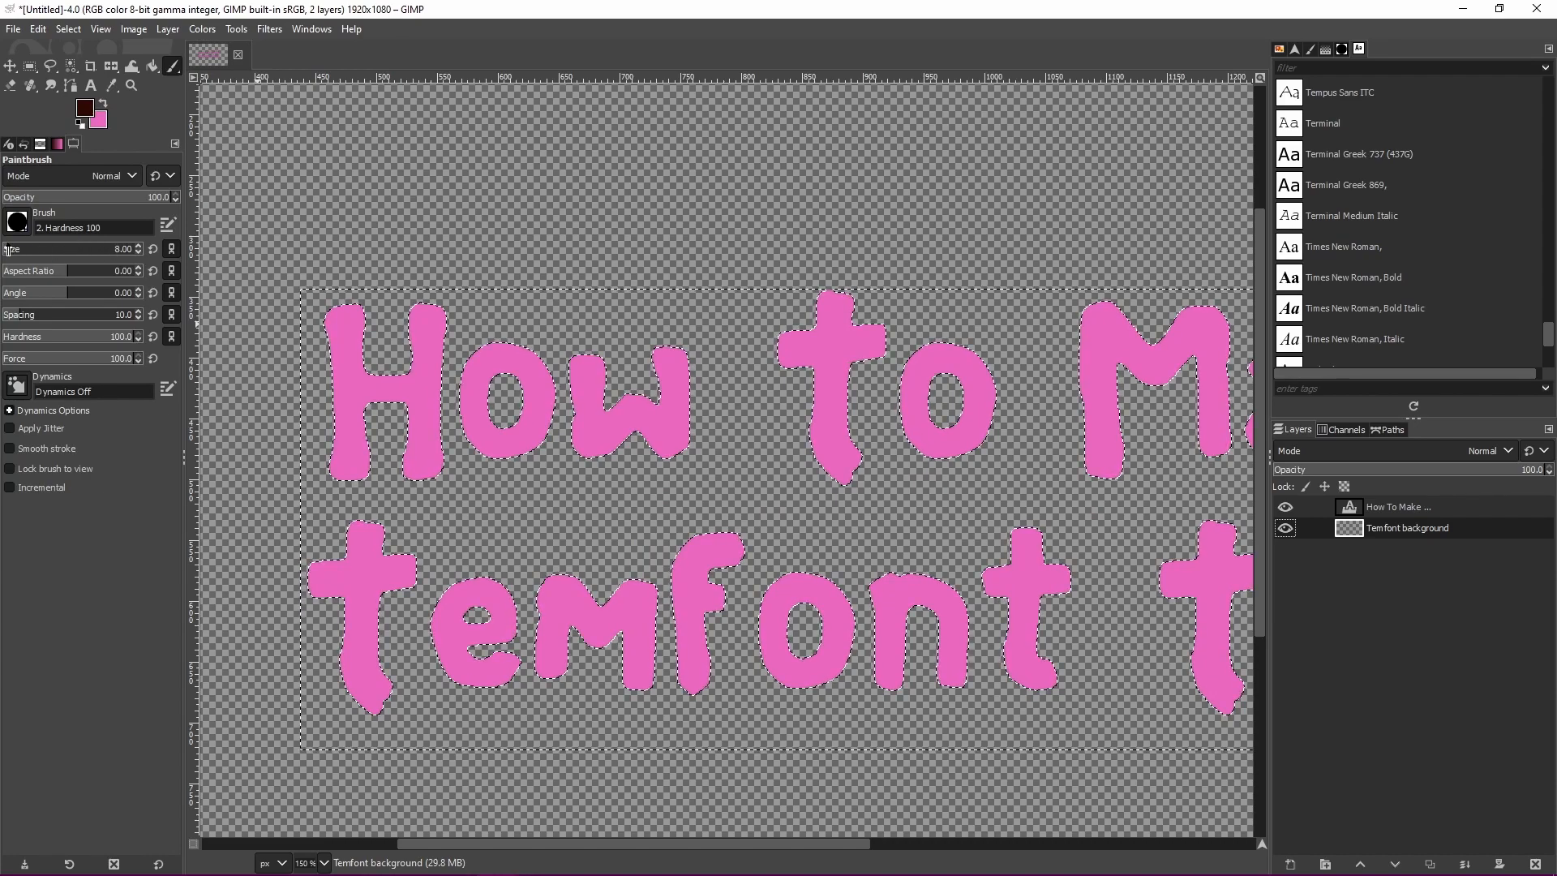
left_click_drag(11, 252, 21, 254)
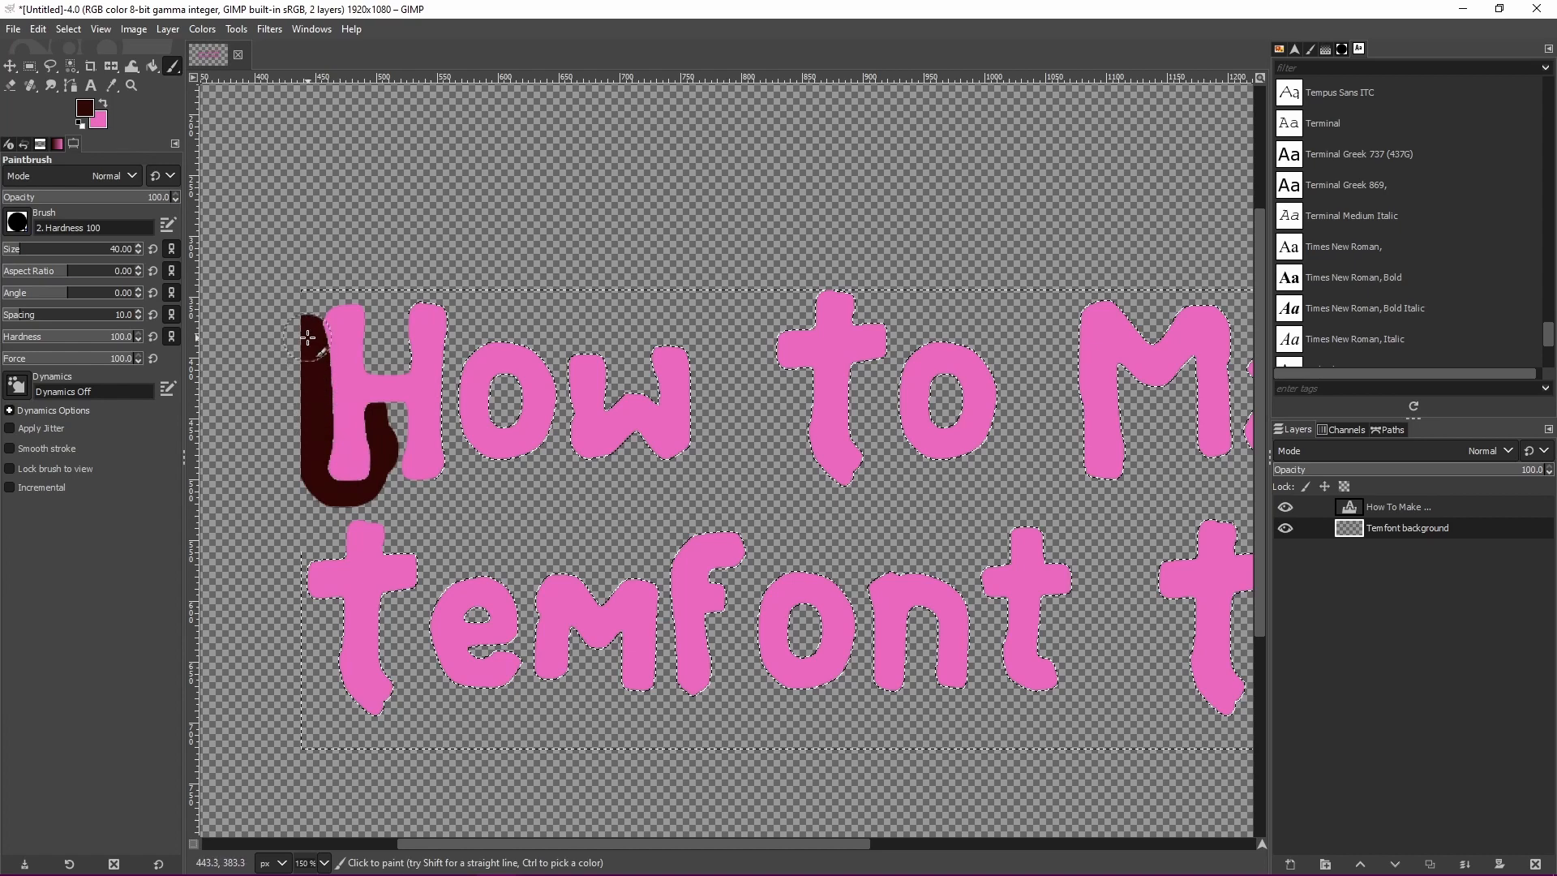
key("ctrl+z")
scroll(324, 311, "down", 2)
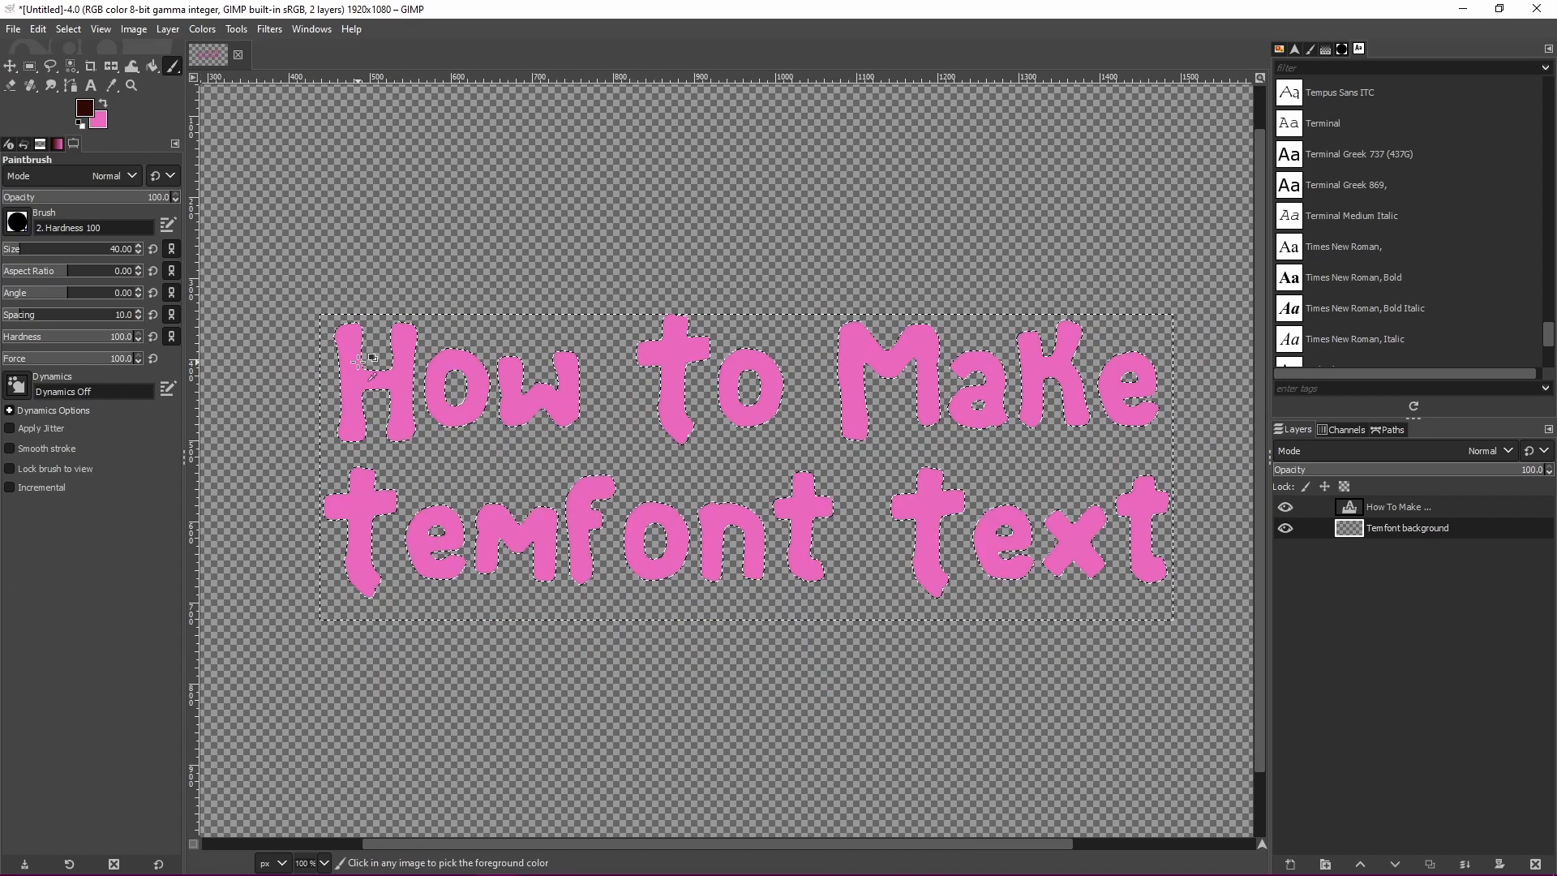
scroll(495, 395, "up", 1)
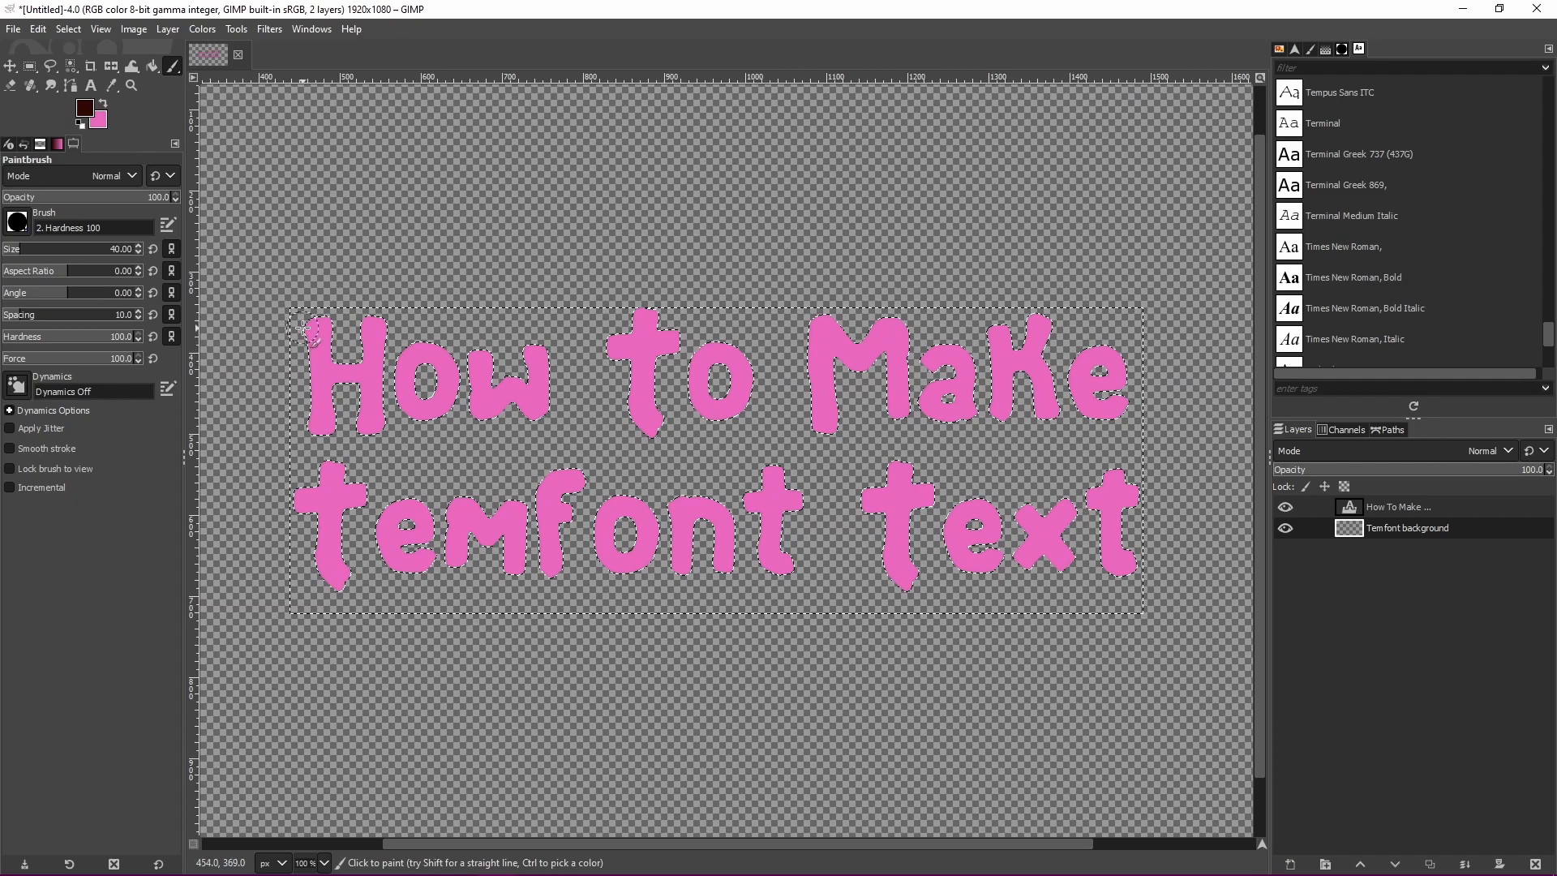
Replace the selection with everything outside the pink letters, selecting by color on the text layer, and reactivate the Temfont background layer.
left_click(10, 66)
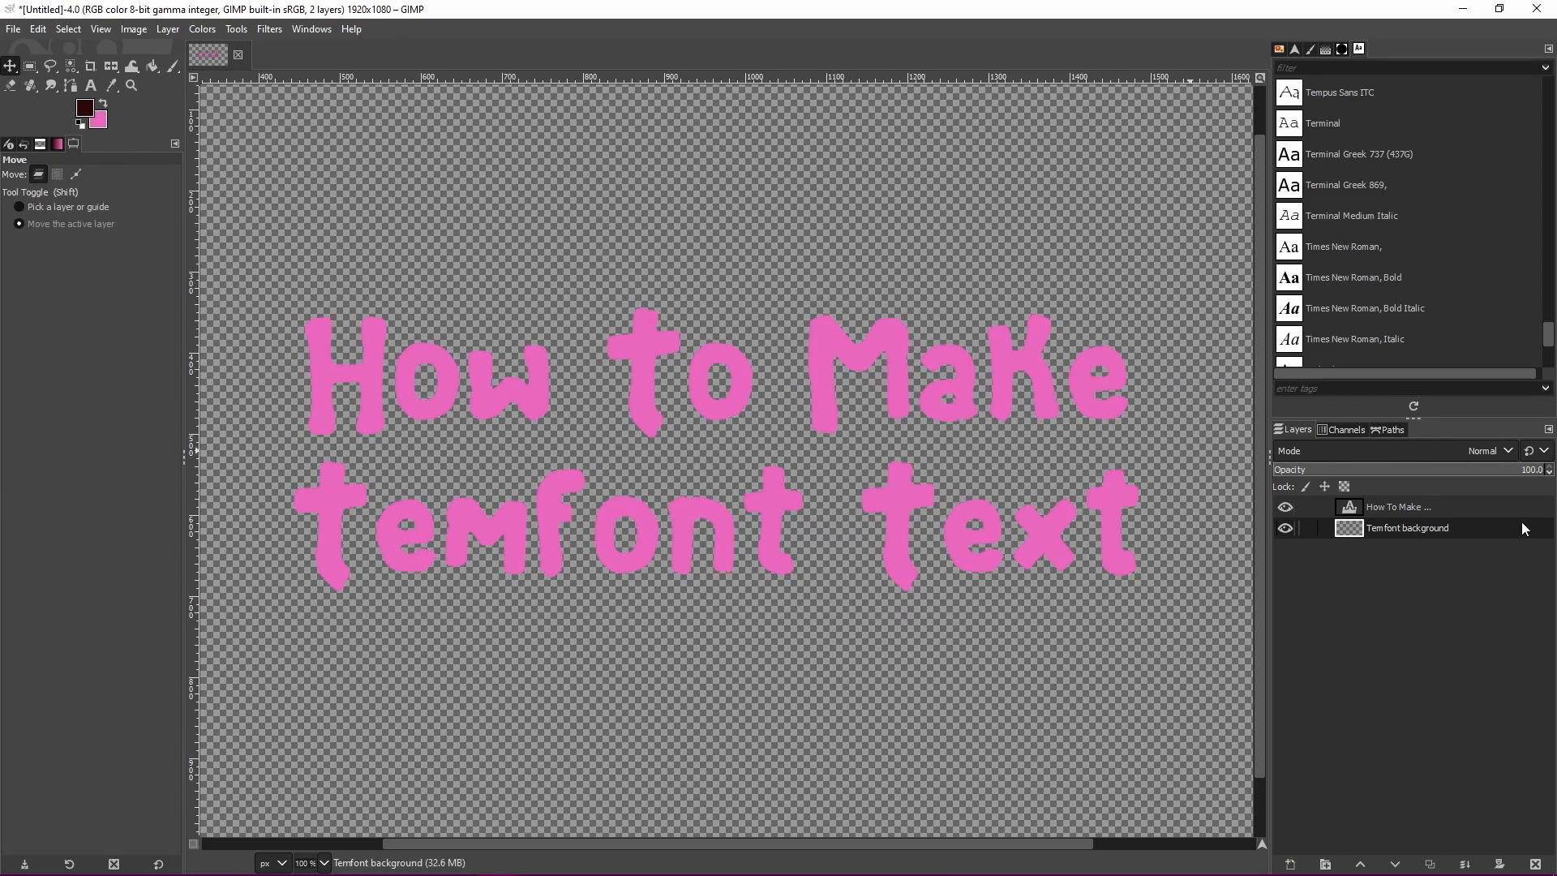
left_click(1420, 507)
left_click(71, 65)
left_click(381, 363)
scroll(958, 333, "up", 1)
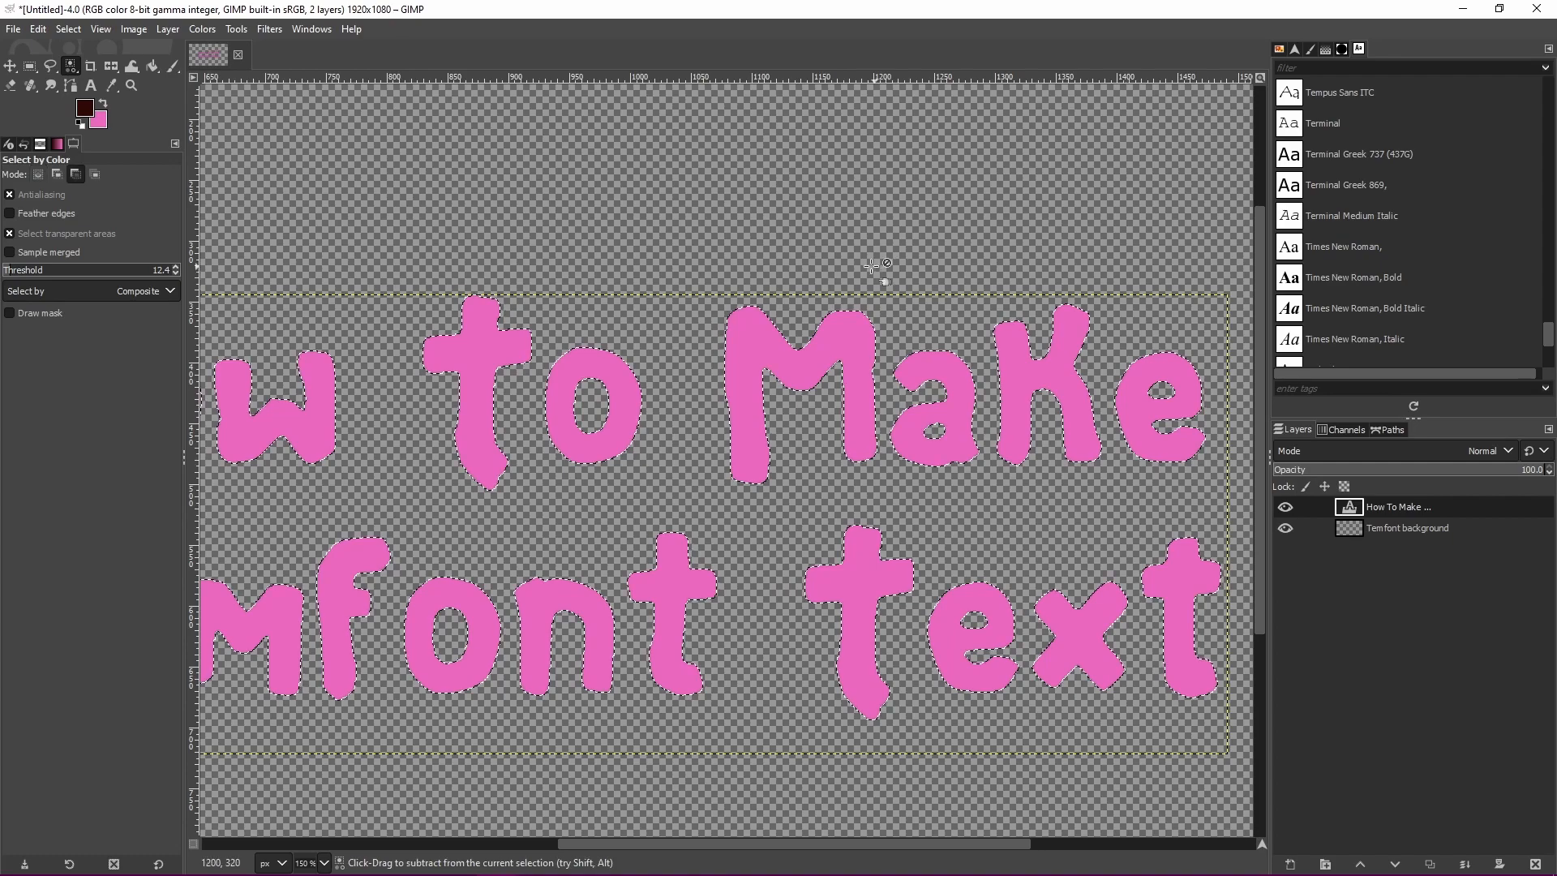
scroll(851, 280, "left", 1)
scroll(560, 302, "down", 1)
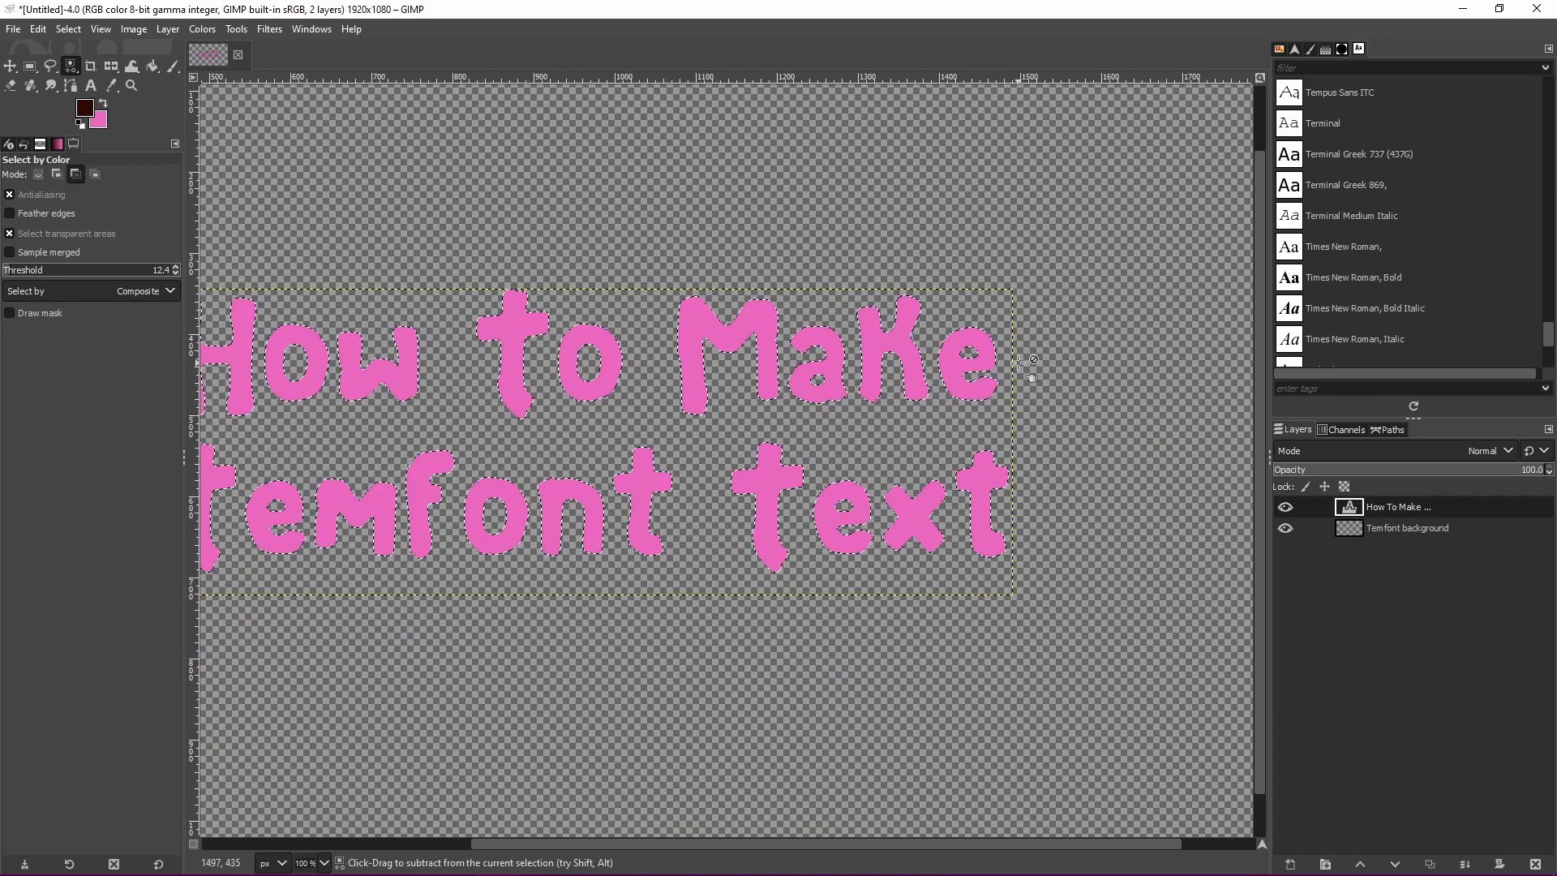
scroll(1007, 360, "down", 1)
scroll(709, 378, "up", 1)
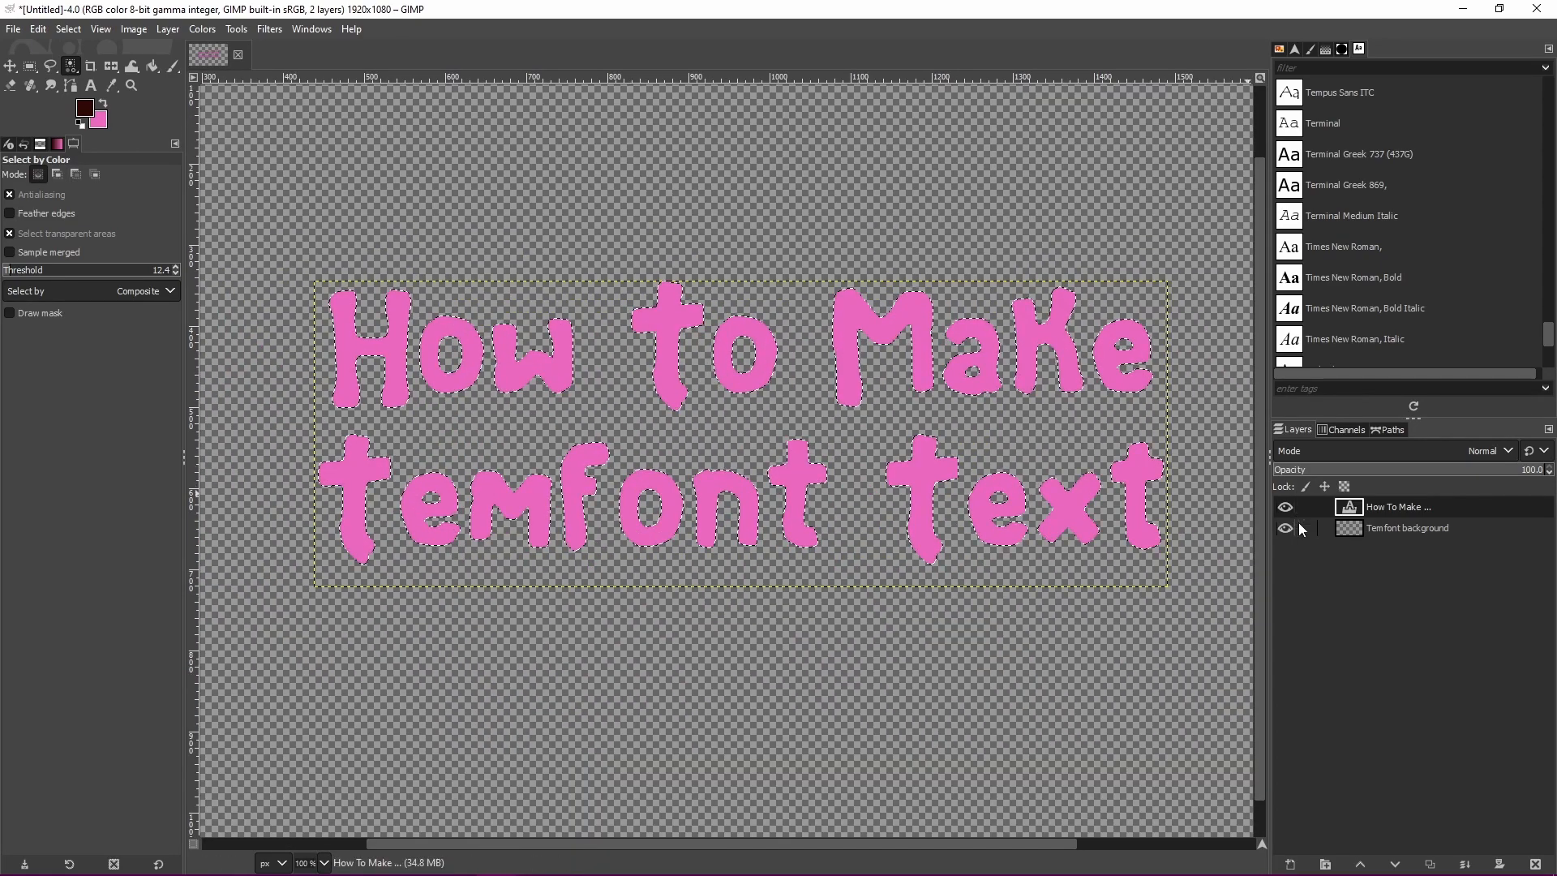
left_click(1380, 525)
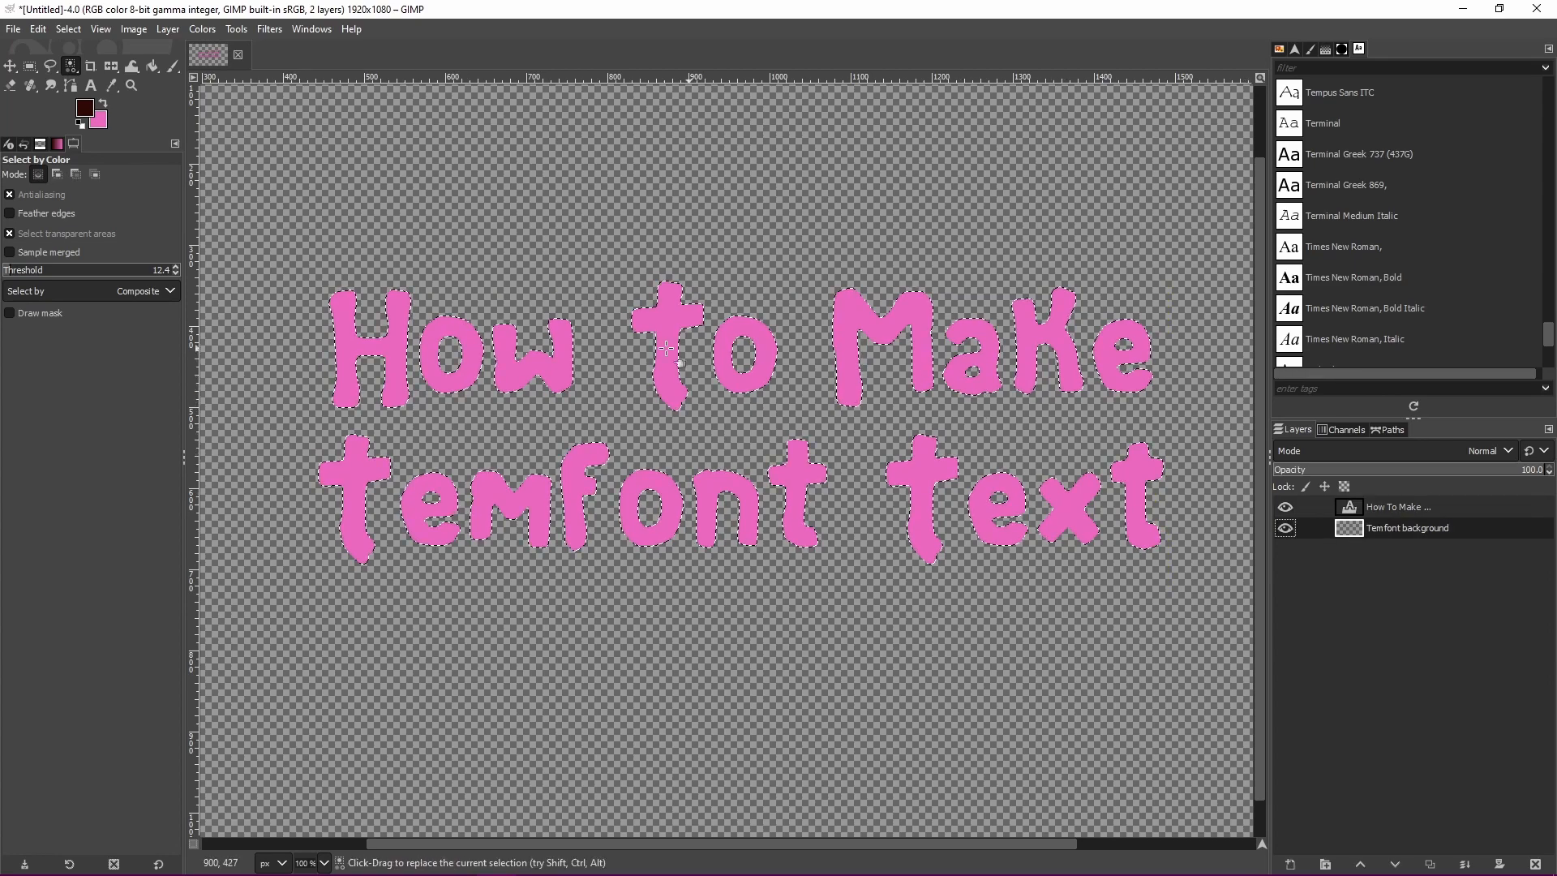
Try dark Paintbrush strokes across the word "To" on the Temfont background layer and undo them.
scroll(438, 424, "down", 1)
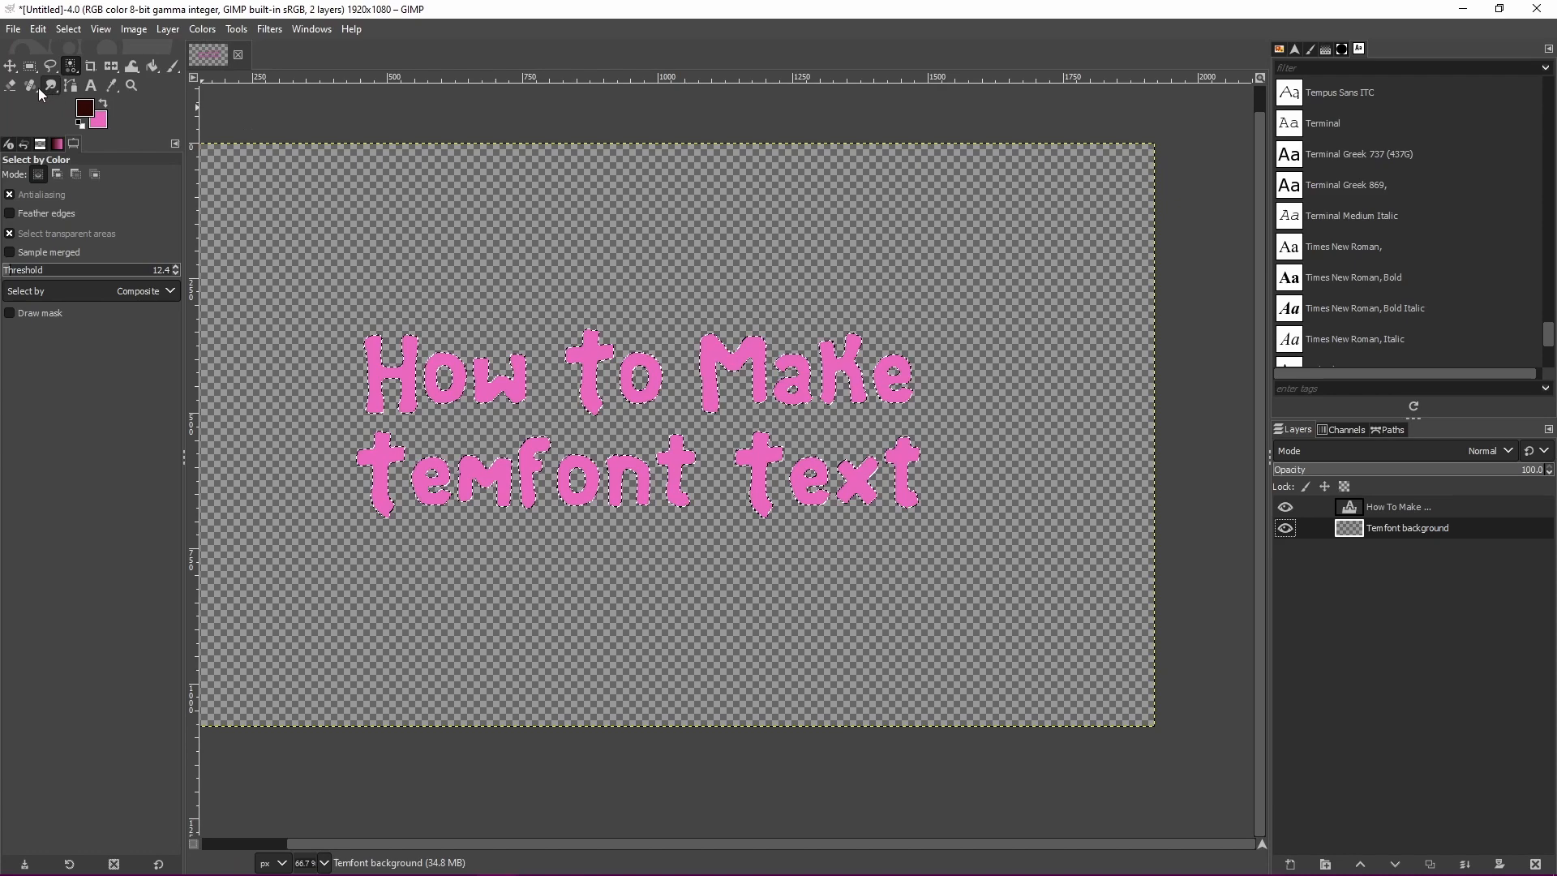
left_click(173, 66)
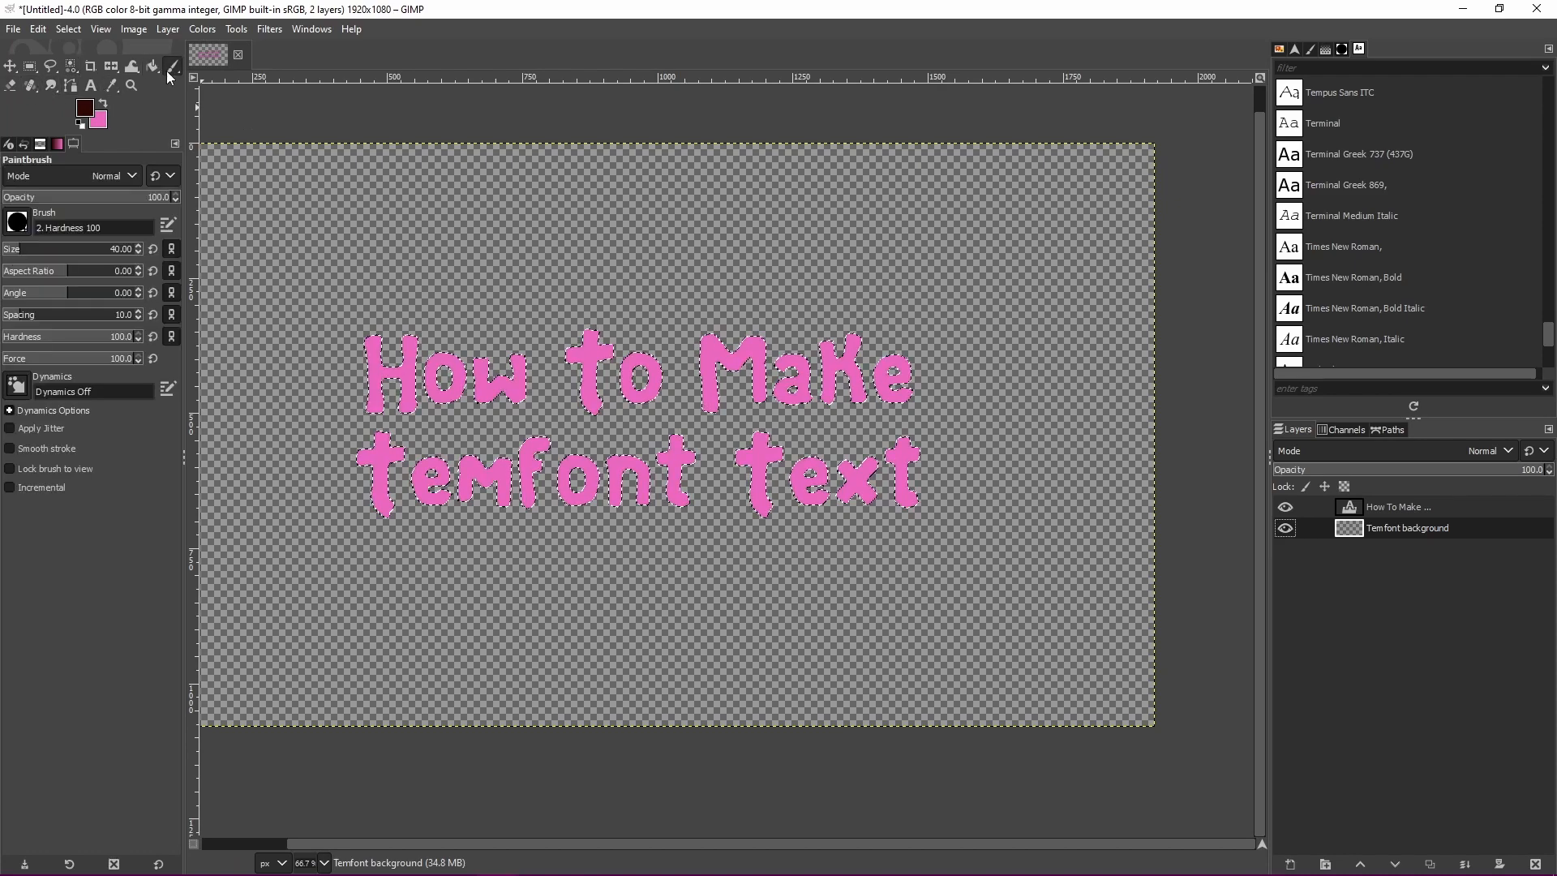
scroll(436, 301, "up", 1)
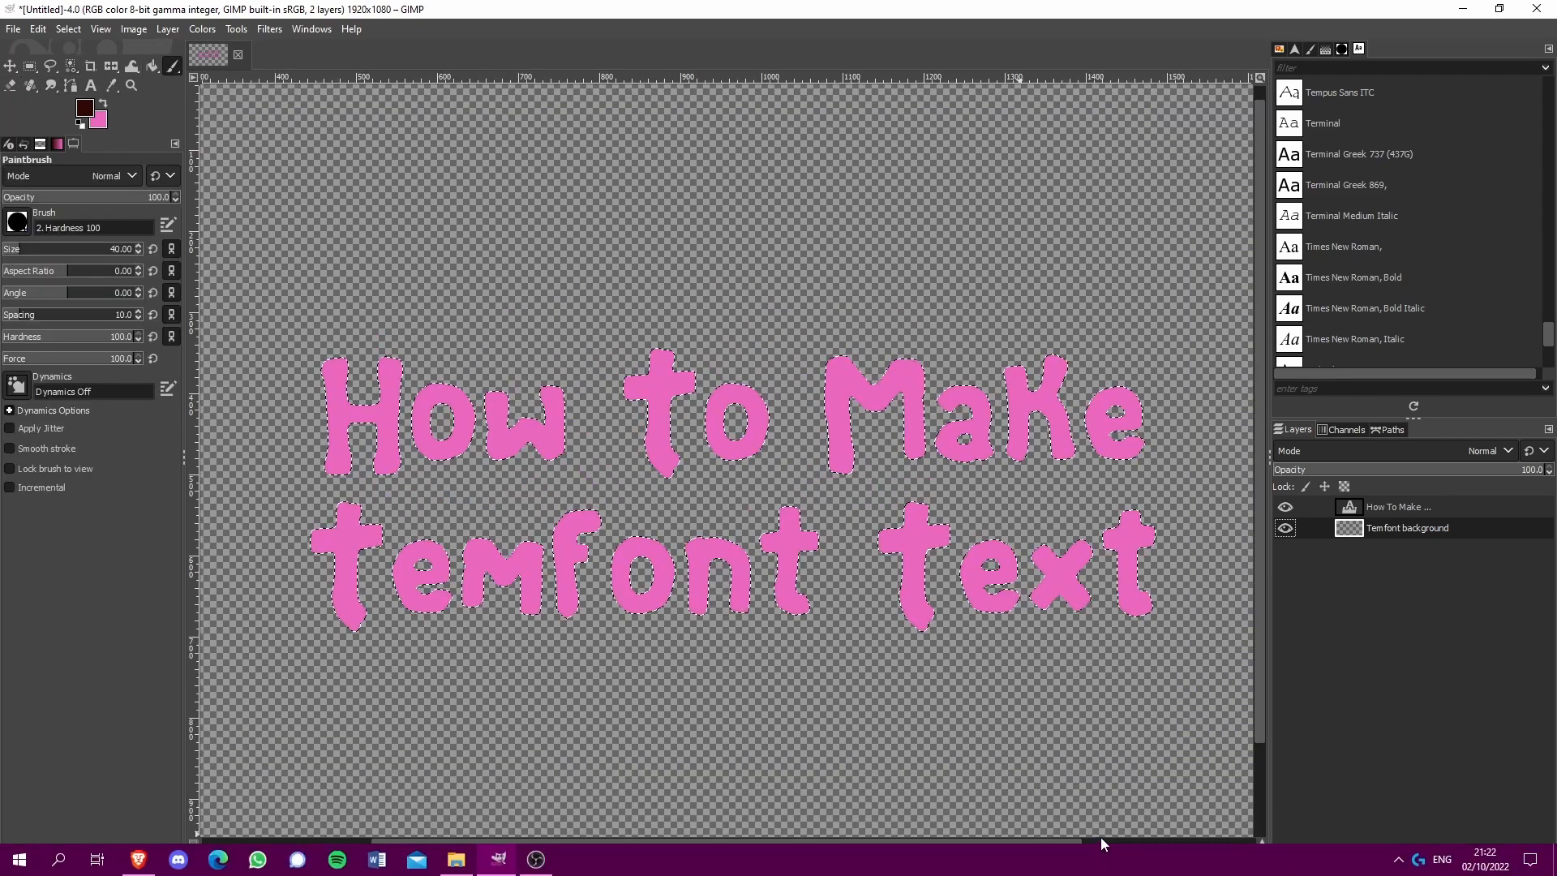
left_click_drag(1051, 842, 1032, 841)
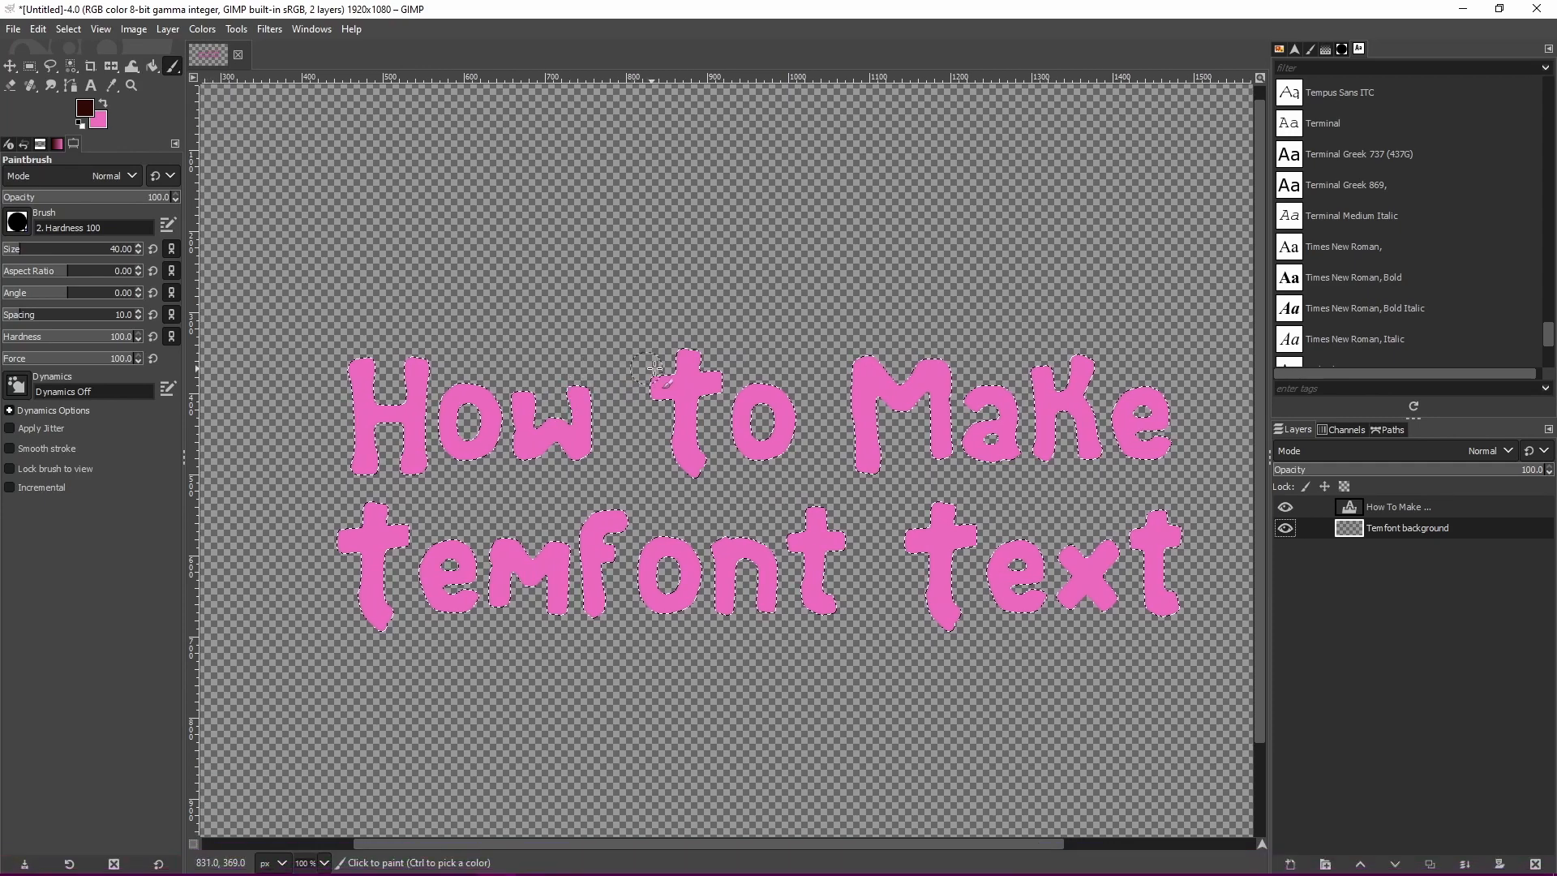
left_click_drag(664, 370, 761, 388)
key("ctrl+z")
key("ctrl+z")
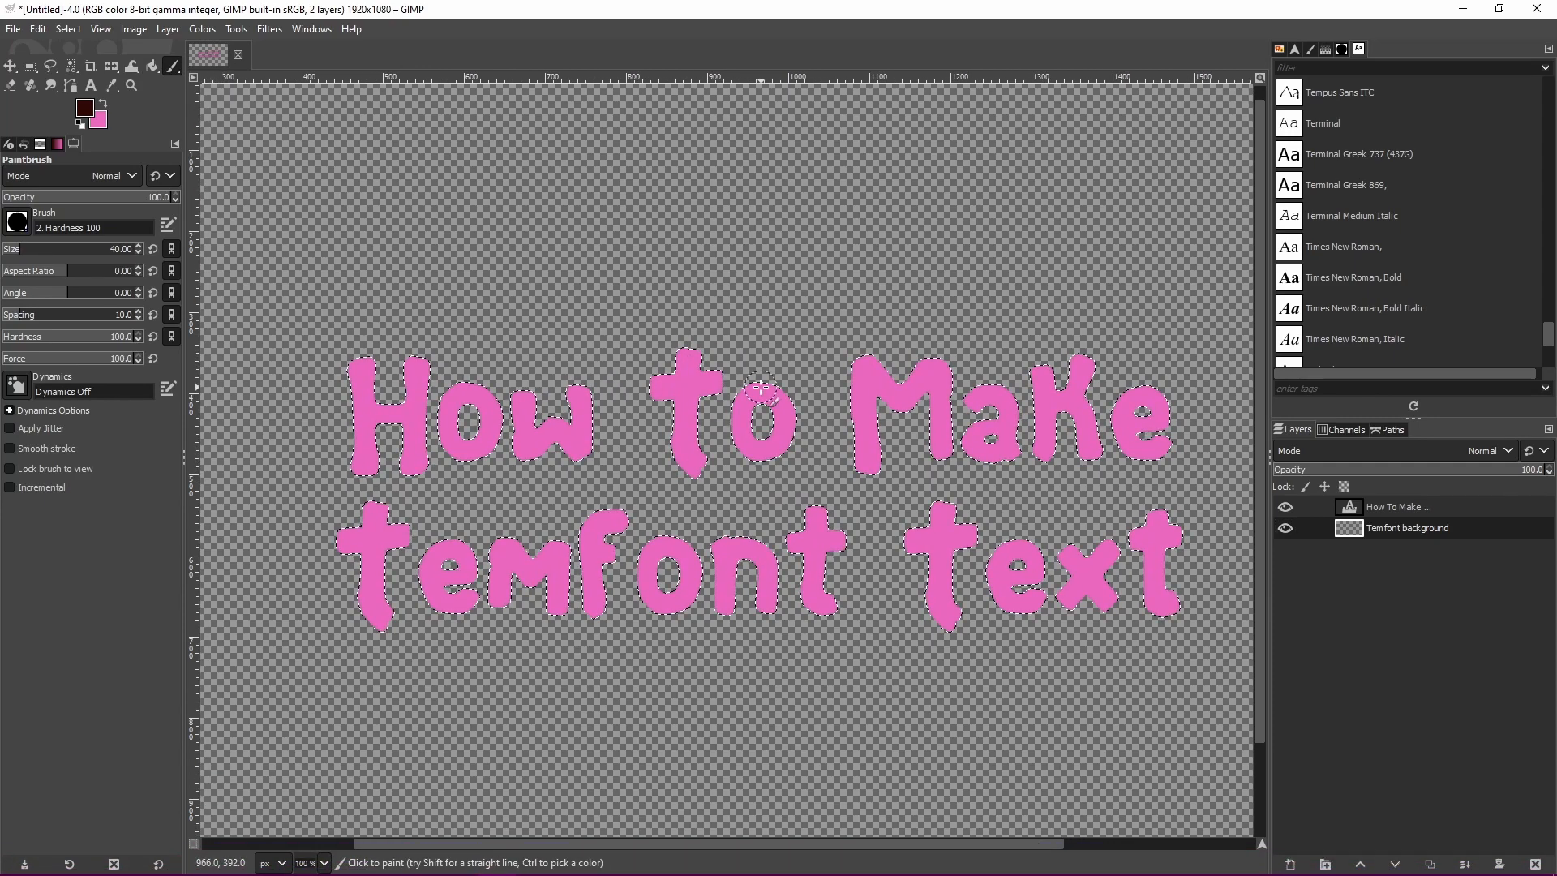
left_click_drag(645, 413, 648, 411)
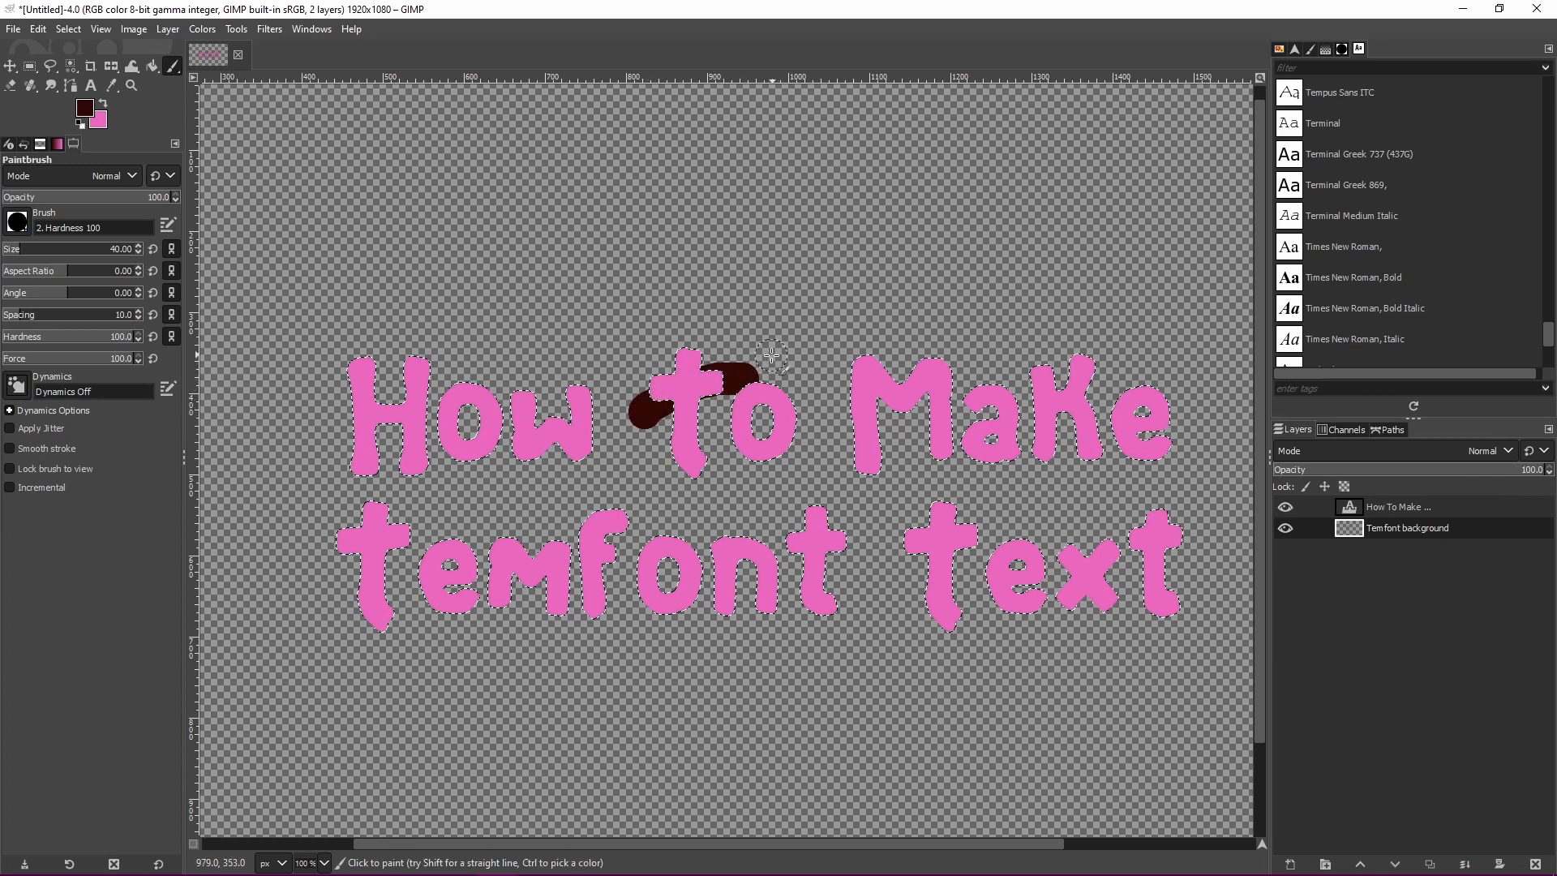
key("ctrl+z")
Move the Temfont background layer above the text layer, testing a dark stroke over "To" and undoing it.
left_click_drag(1362, 530, 1386, 502)
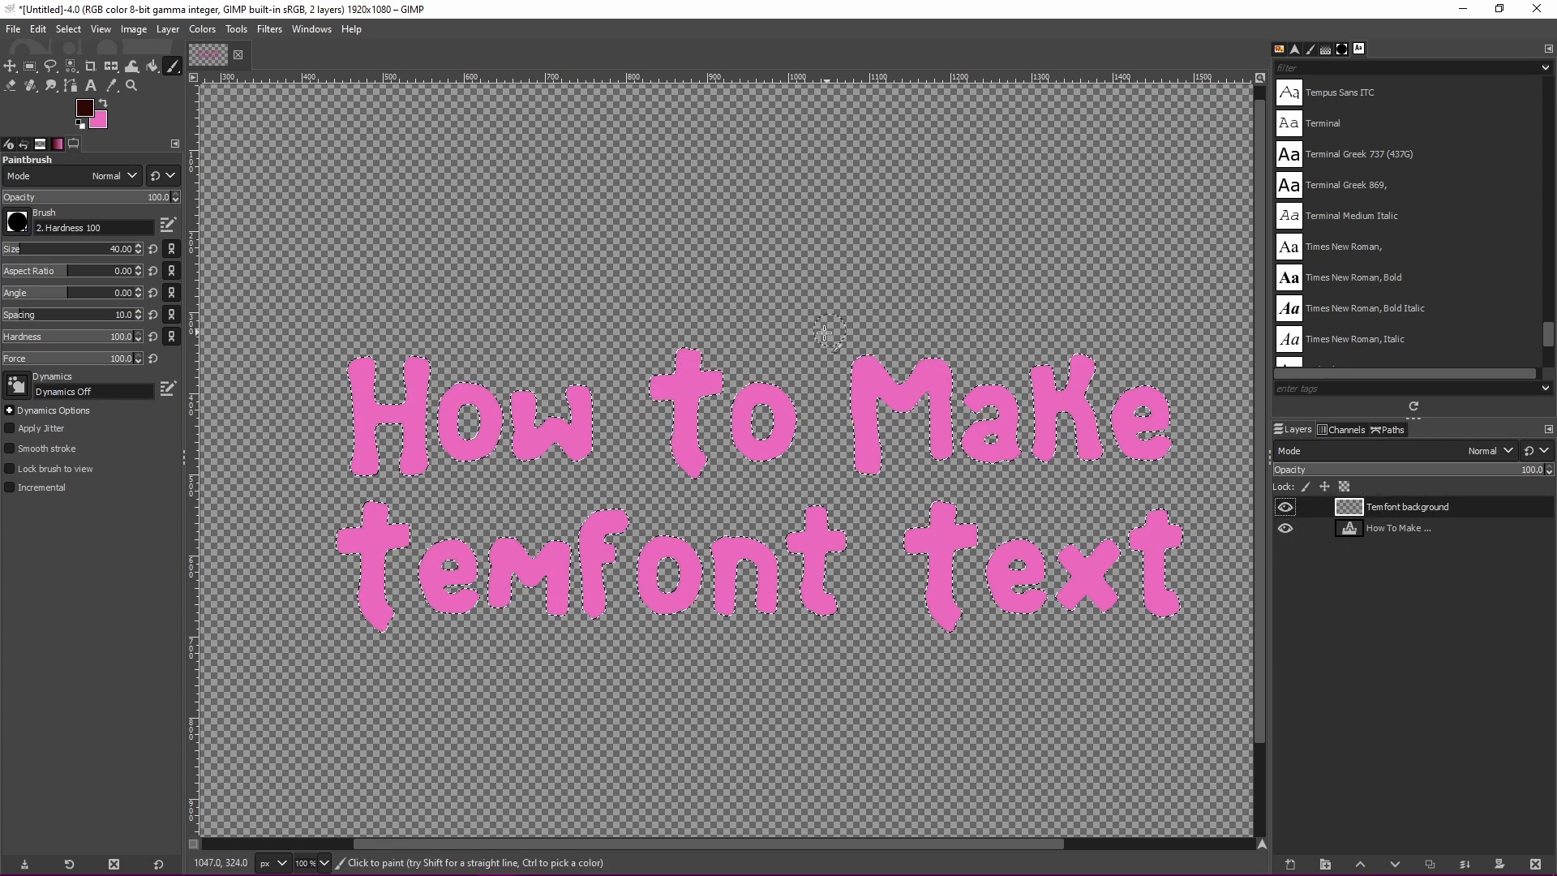
key("ctrl+z")
key("ctrl+z")
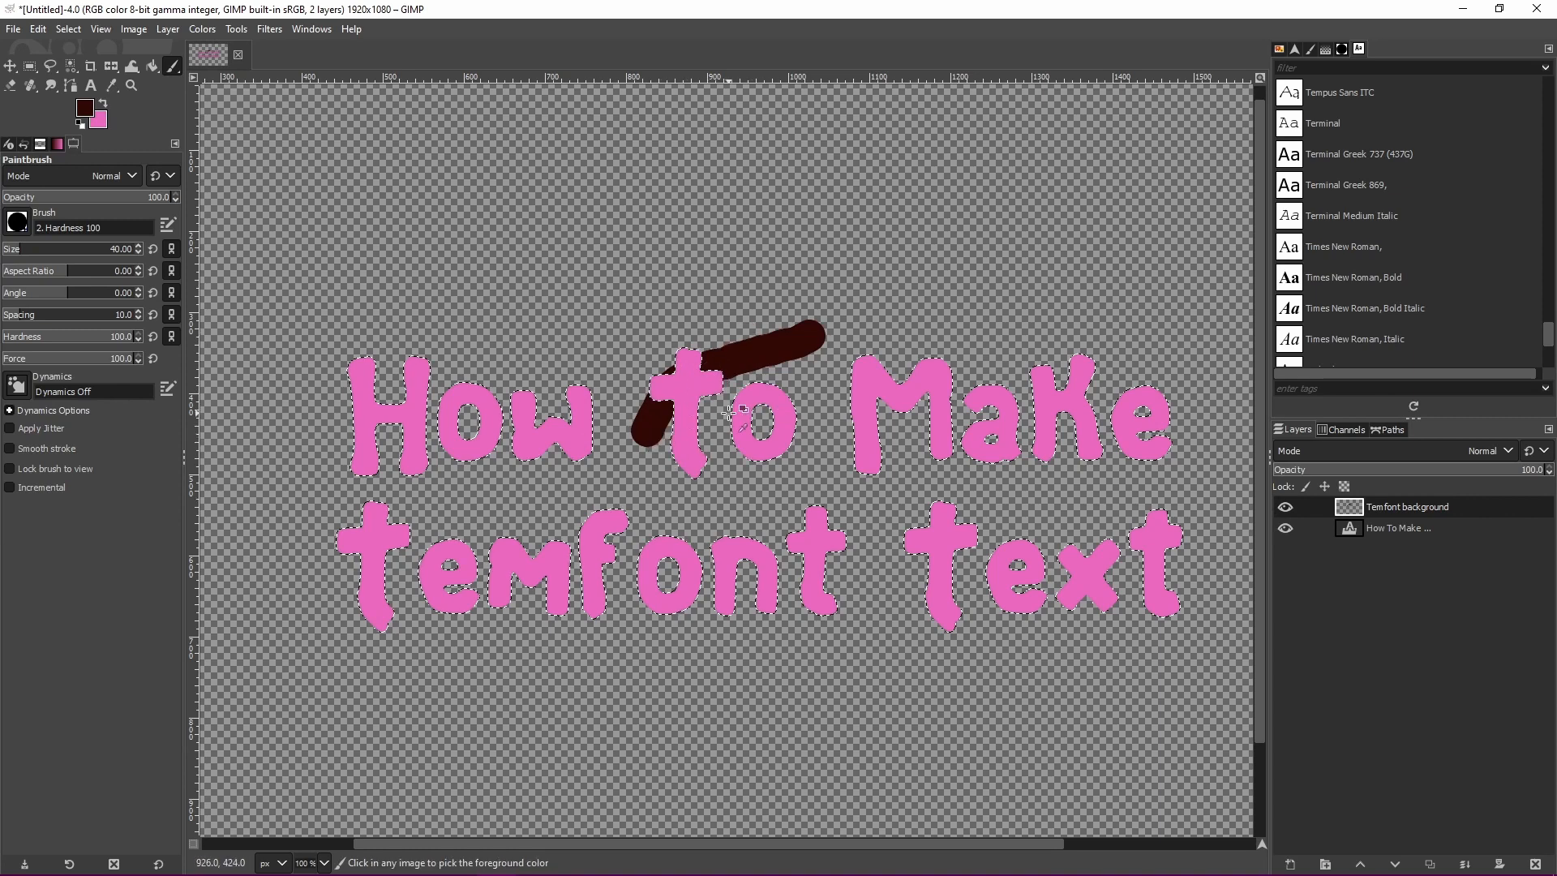
Paint a thick dark red outline around "How", "Temfont Text" and "Make" with the size 40 brush.
scroll(528, 432, "up", 1)
left_click_drag(878, 844, 767, 844)
mouse_move(519, 325)
left_mouse_down()
mouse_move(508, 418)
mouse_move(527, 479)
left_mouse_up()
key("ctrl+z")
mouse_move(533, 403)
left_mouse_down()
mouse_move(733, 399)
mouse_move(685, 378)
mouse_move(663, 394)
mouse_move(684, 463)
mouse_move(776, 384)
mouse_move(767, 463)
mouse_move(806, 433)
mouse_move(845, 461)
mouse_move(869, 424)
mouse_move(853, 376)
mouse_move(844, 412)
mouse_move(865, 374)
mouse_move(827, 412)
mouse_move(673, 441)
mouse_move(603, 483)
mouse_move(568, 455)
mouse_move(534, 483)
mouse_move(521, 464)
mouse_move(536, 411)
mouse_move(515, 376)
mouse_move(532, 330)
mouse_move(551, 368)
mouse_move(518, 427)
mouse_move(545, 369)
mouse_move(582, 377)
mouse_move(592, 334)
mouse_move(623, 331)
mouse_move(632, 387)
mouse_move(538, 416)
mouse_move(528, 357)
mouse_move(677, 372)
mouse_move(728, 403)
mouse_move(721, 452)
mouse_move(592, 483)
mouse_move(516, 445)
mouse_move(519, 320)
mouse_move(546, 437)
mouse_move(511, 470)
mouse_move(528, 490)
mouse_move(517, 469)
mouse_move(520, 571)
mouse_move(579, 591)
mouse_move(536, 662)
mouse_move(561, 630)
mouse_move(818, 646)
mouse_move(714, 595)
mouse_move(848, 608)
mouse_move(874, 640)
mouse_move(706, 670)
left_mouse_up()
left_click_drag(749, 843, 889, 827)
mouse_move(623, 632)
left_mouse_down()
mouse_move(687, 615)
mouse_move(651, 648)
mouse_move(707, 648)
mouse_move(666, 690)
mouse_move(754, 613)
mouse_move(776, 633)
mouse_move(760, 698)
mouse_move(819, 694)
mouse_move(813, 604)
mouse_move(738, 586)
mouse_move(842, 610)
mouse_move(893, 554)
mouse_move(932, 603)
mouse_move(855, 630)
mouse_move(918, 706)
left_mouse_up()
left_click_drag(896, 843, 1127, 827)
mouse_move(571, 545)
left_mouse_down()
mouse_move(550, 658)
mouse_move(708, 619)
mouse_move(696, 685)
mouse_move(749, 615)
mouse_move(815, 679)
mouse_move(795, 634)
mouse_move(813, 643)
mouse_move(844, 606)
mouse_move(922, 581)
mouse_move(870, 652)
mouse_move(916, 695)
mouse_move(875, 699)
left_mouse_up()
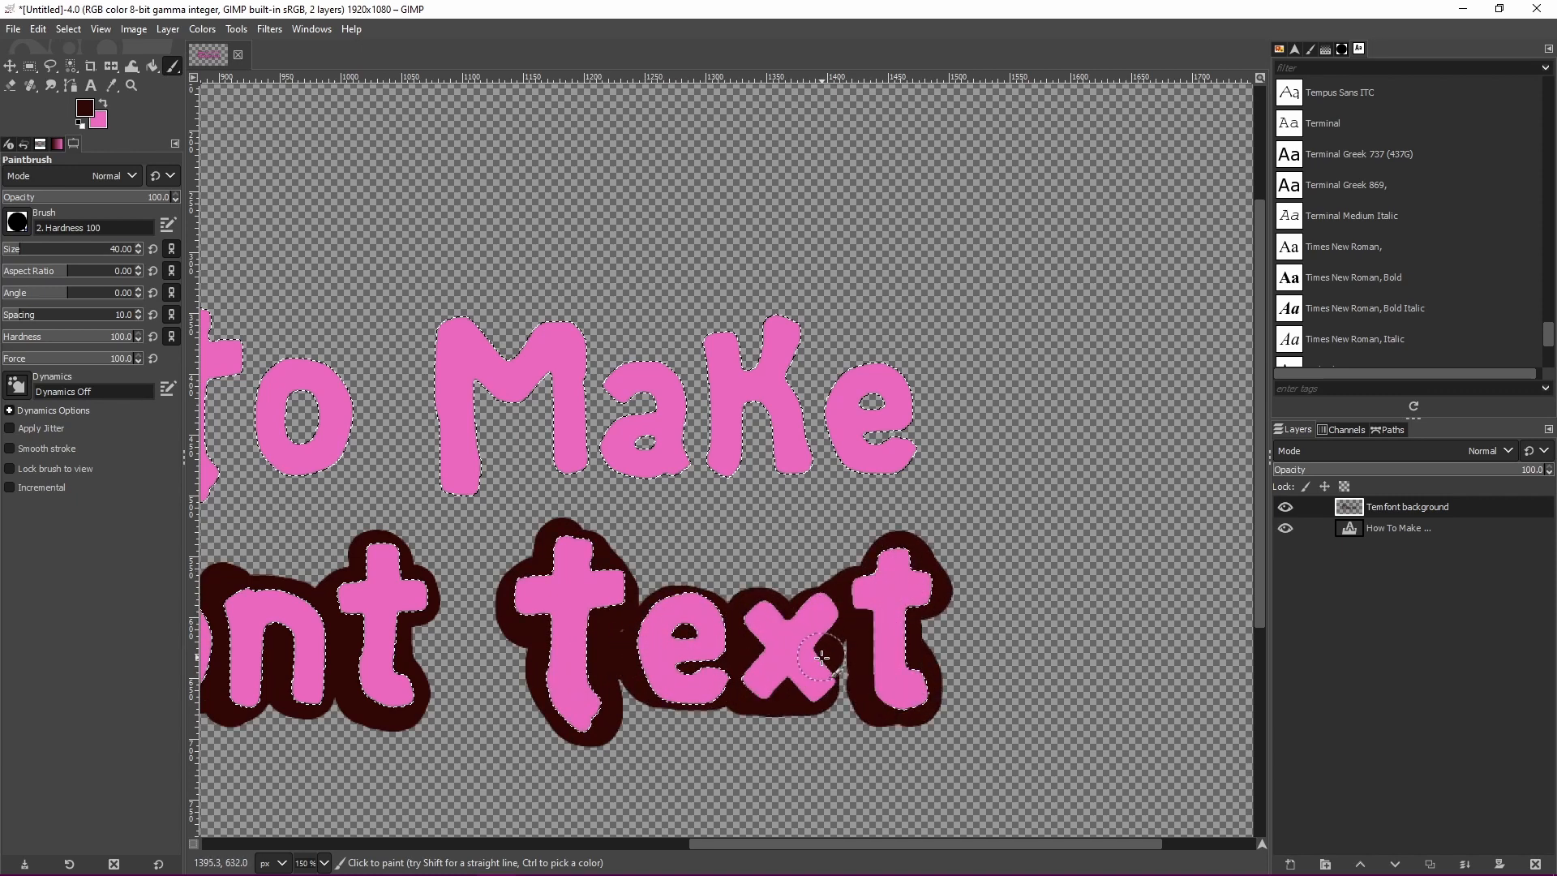
mouse_move(847, 479)
left_mouse_down()
mouse_move(899, 405)
mouse_move(624, 413)
mouse_move(479, 478)
mouse_move(722, 478)
mouse_move(788, 331)
mouse_move(648, 357)
mouse_move(442, 328)
mouse_move(555, 379)
left_mouse_up()
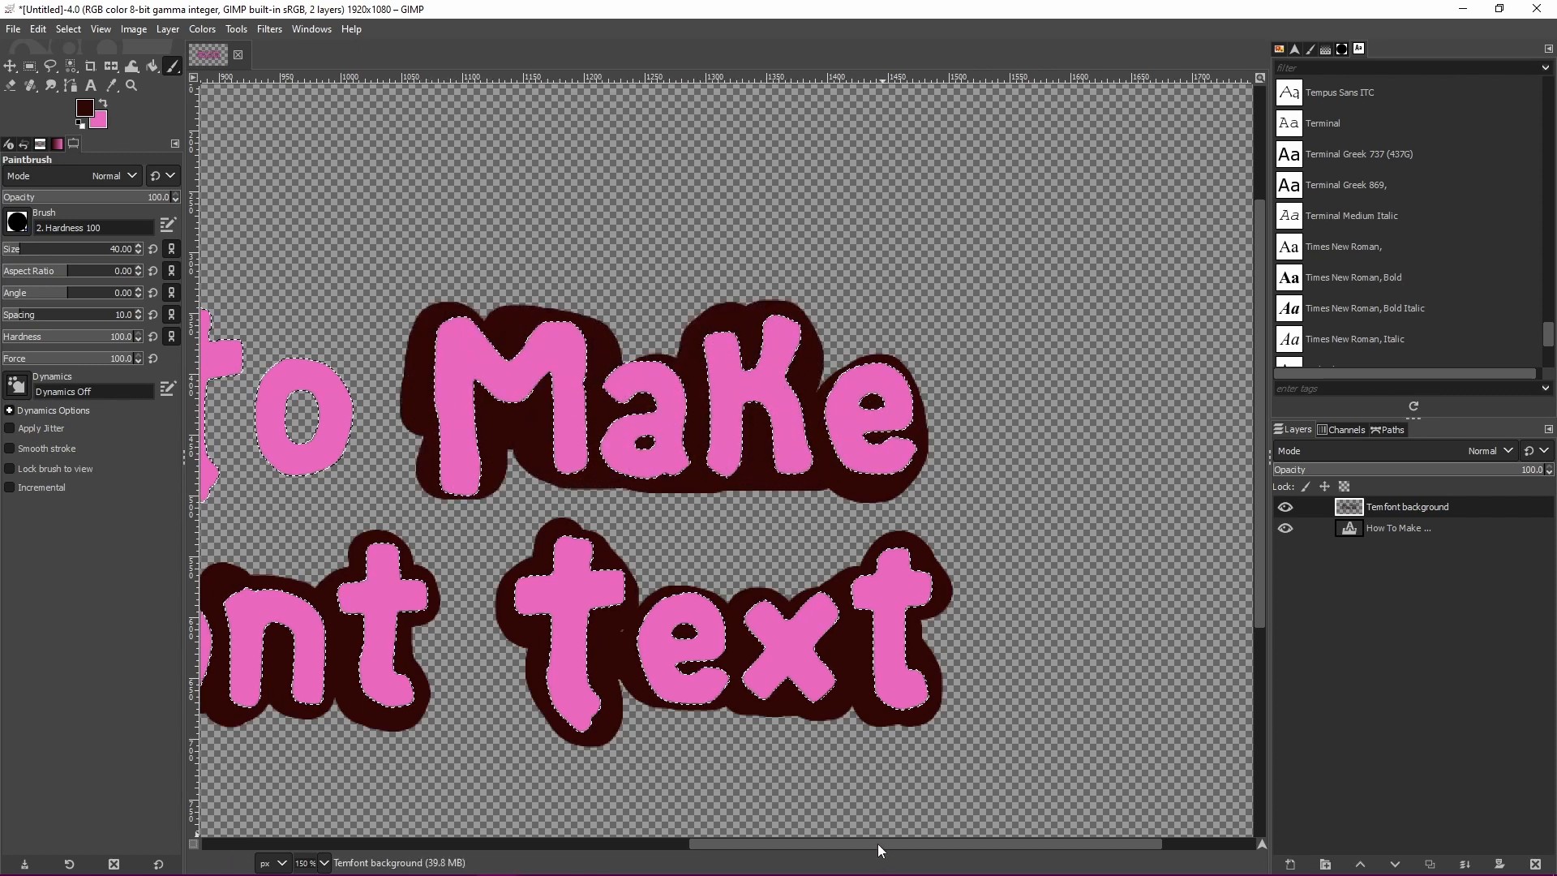
Reduce the brush size to 23 and paint the dark outline around the word "To".
left_click_drag(877, 843, 672, 843)
mouse_move(697, 365)
left_mouse_down()
mouse_move(632, 344)
mouse_move(616, 371)
mouse_move(659, 487)
mouse_move(713, 432)
mouse_move(788, 402)
mouse_move(779, 433)
mouse_move(727, 389)
mouse_move(745, 418)
mouse_move(681, 403)
left_mouse_up()
key("ctrl+z")
left_click(599, 341)
left_click_drag(600, 342, 596, 381)
key("ctrl+z")
left_click_drag(21, 249, 14, 249)
mouse_move(640, 310)
left_mouse_down()
mouse_move(681, 381)
mouse_move(628, 429)
mouse_move(677, 442)
mouse_move(754, 390)
mouse_move(808, 420)
mouse_move(703, 465)
left_mouse_up()
scroll(702, 465, "down", 1, "ctrl")
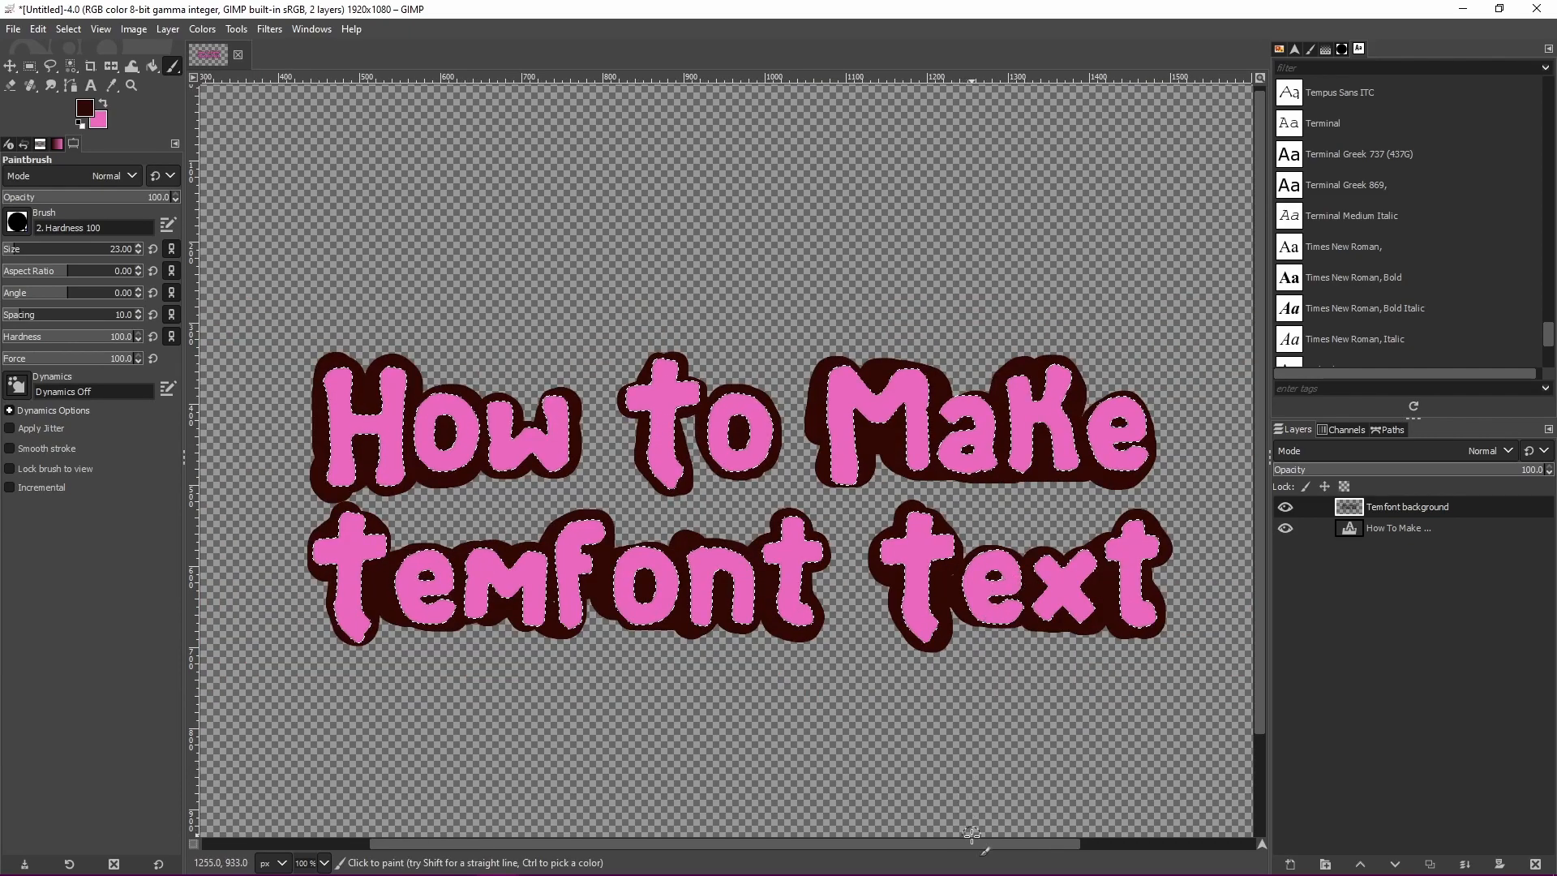
Set the brush size to 17 and extend the outline with rounded bumps at the upper-left corner of the "H".
left_click_drag(964, 844, 791, 840)
scroll(738, 577, "up", 1, "ctrl")
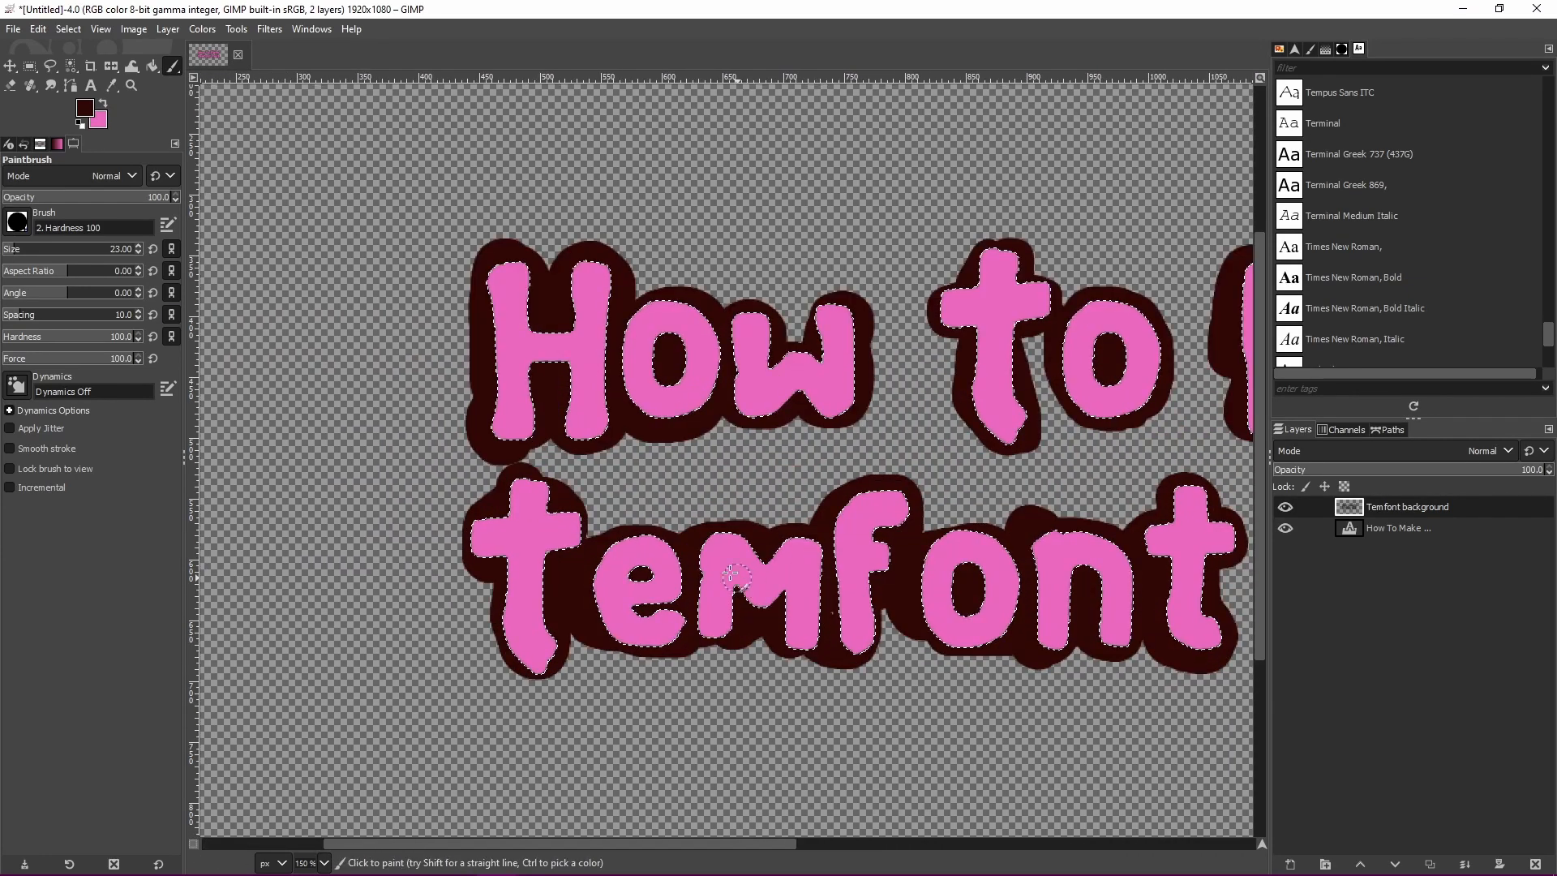
scroll(733, 574, "up", 3)
scroll(713, 548, "down", 3)
scroll(715, 548, "up", 3)
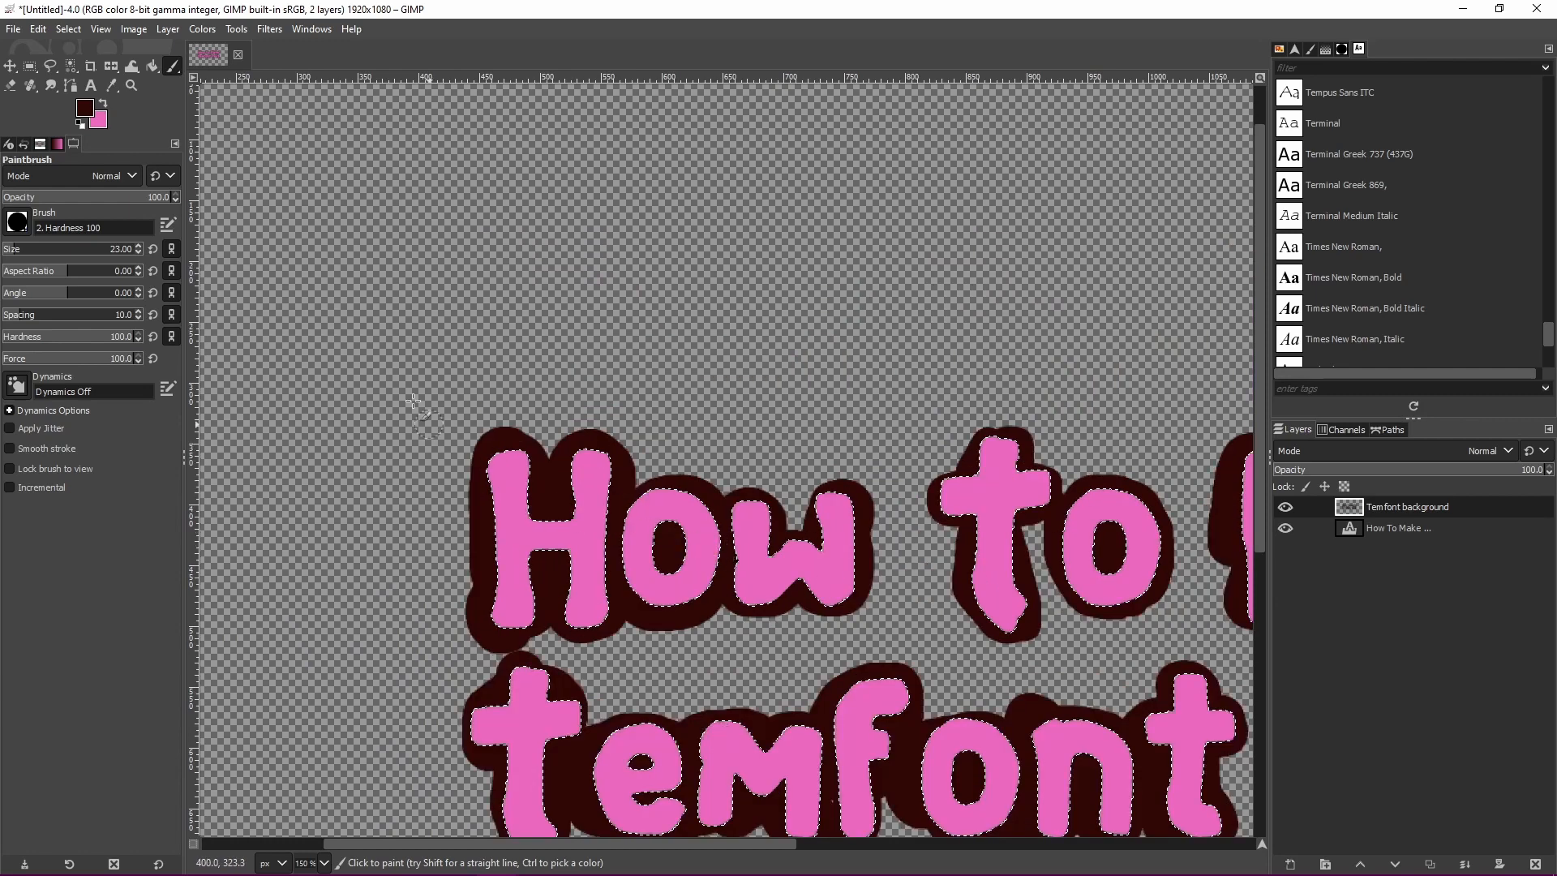
left_click(12, 253)
key("ctrl+z")
key("ctrl+z")
key("ctrl+z")
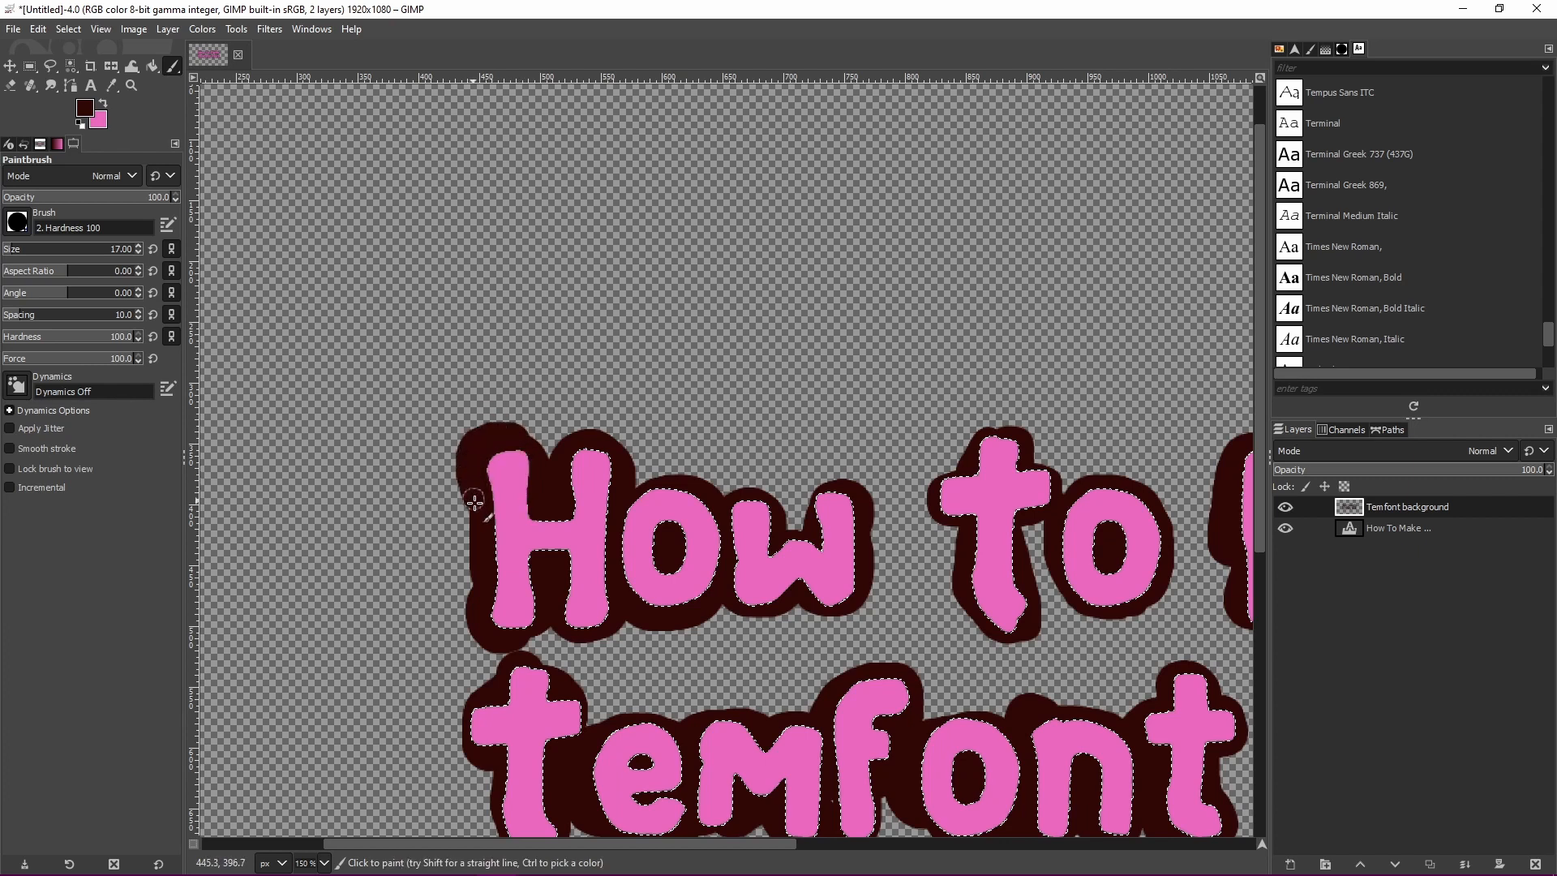
left_click(479, 423)
Erase the outline at the lower-left corner of the "H" and repaint it as a wider, pointed corner.
left_click(10, 85)
mouse_move(469, 618)
left_mouse_down()
mouse_move(523, 648)
mouse_move(449, 600)
mouse_move(478, 635)
mouse_move(509, 619)
left_mouse_up()
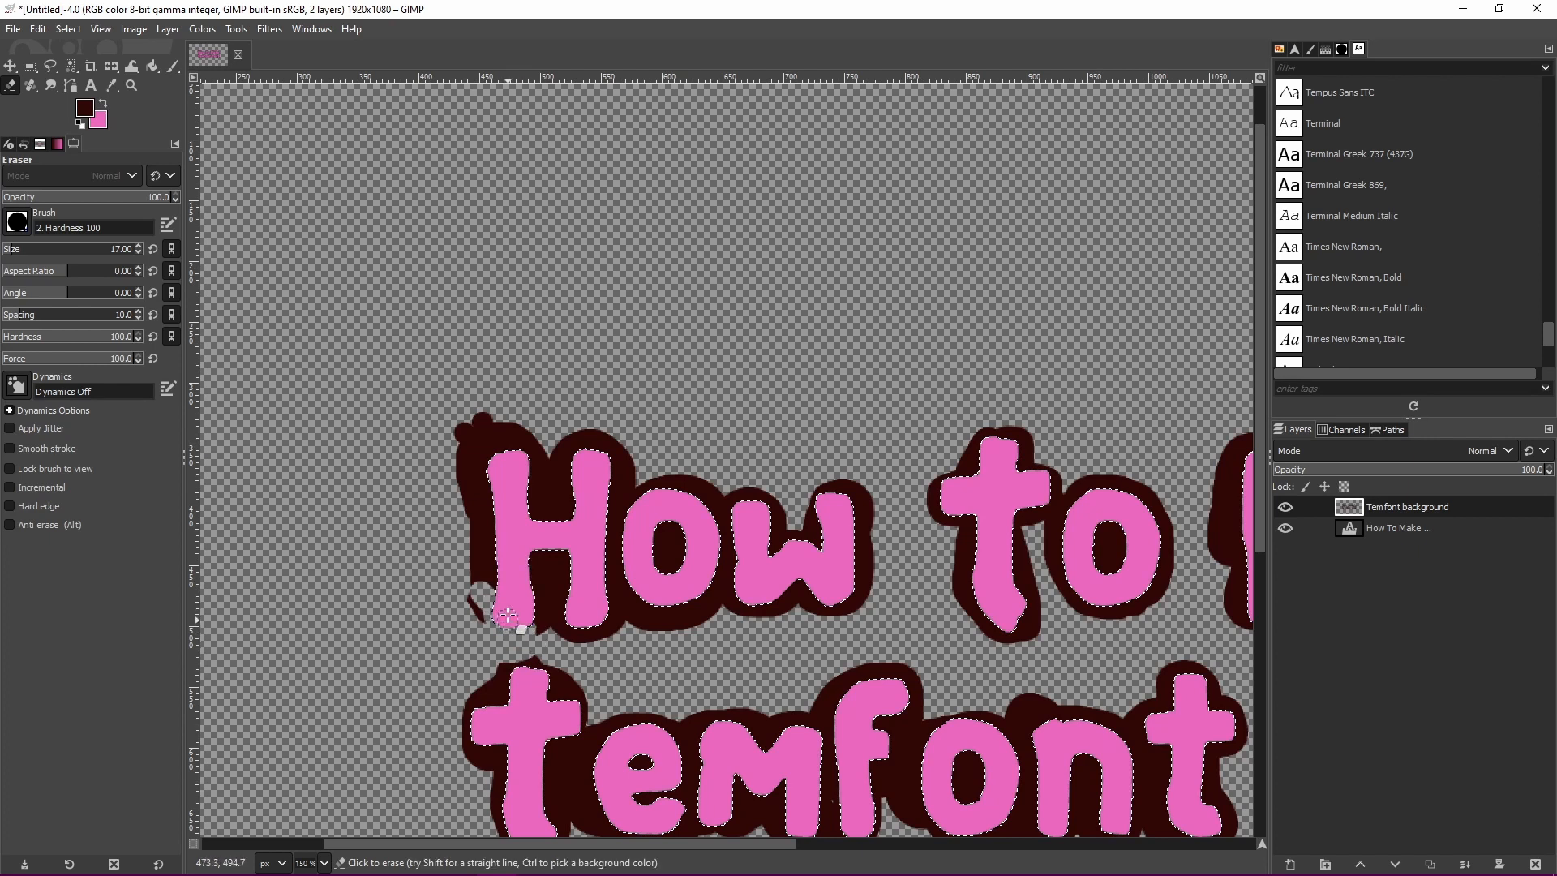
left_click(172, 67)
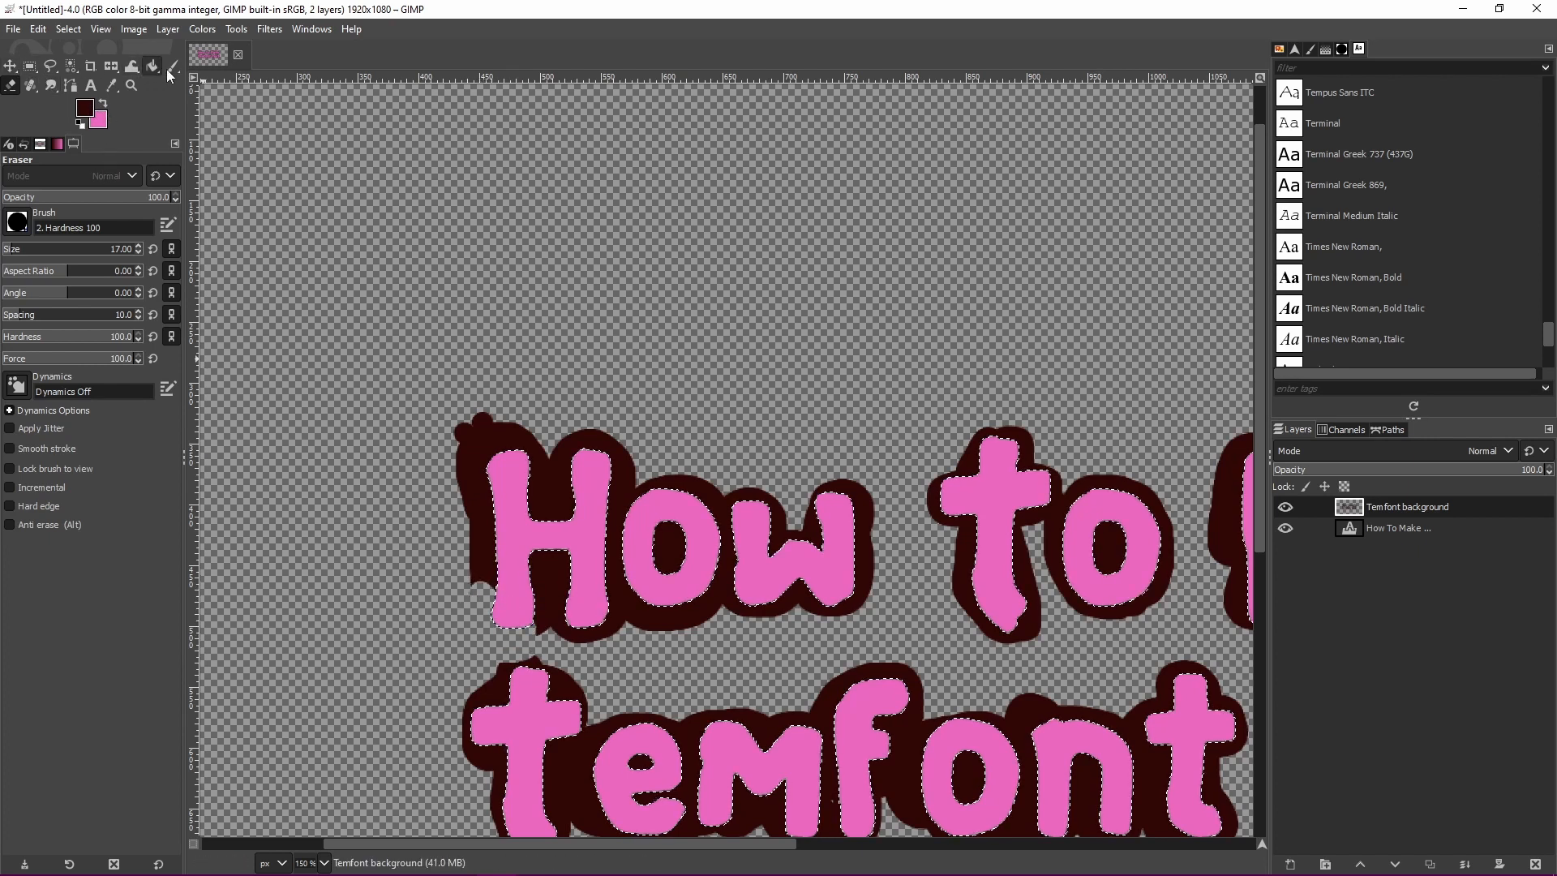
mouse_move(522, 627)
left_mouse_down()
mouse_move(481, 603)
mouse_move(486, 622)
mouse_move(502, 620)
mouse_move(477, 626)
mouse_move(506, 637)
mouse_move(467, 633)
mouse_move(477, 591)
mouse_move(466, 635)
mouse_move(564, 622)
left_mouse_up()
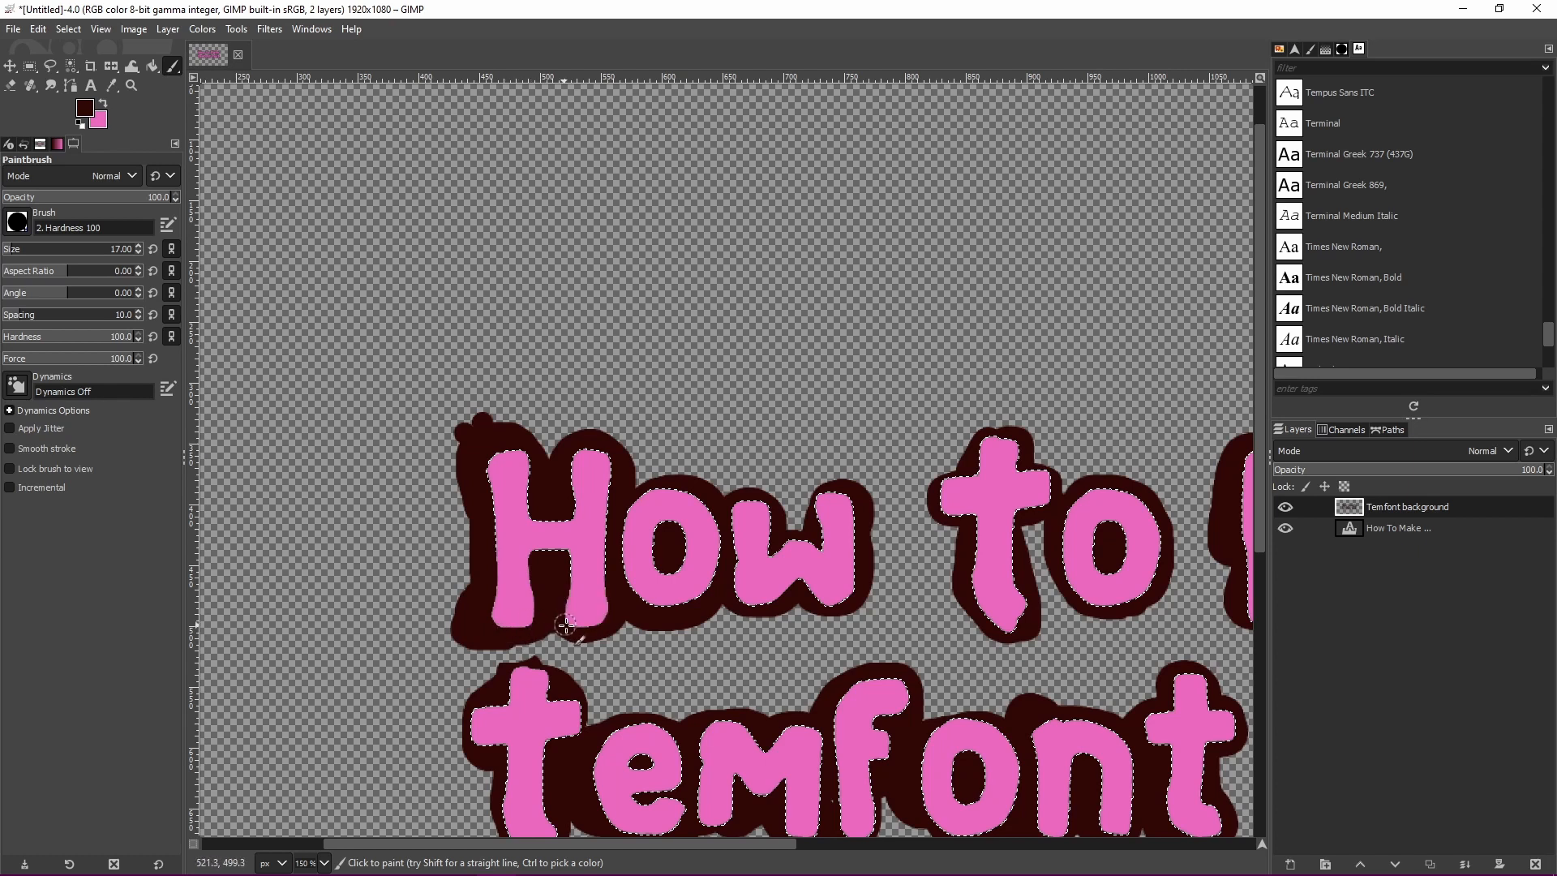
Touch up the dark outline around the "ow" of "How", undoing the unwanted stroke beneath the "w".
mouse_move(645, 505)
left_mouse_down()
mouse_move(626, 487)
mouse_move(695, 479)
mouse_move(729, 507)
left_mouse_up()
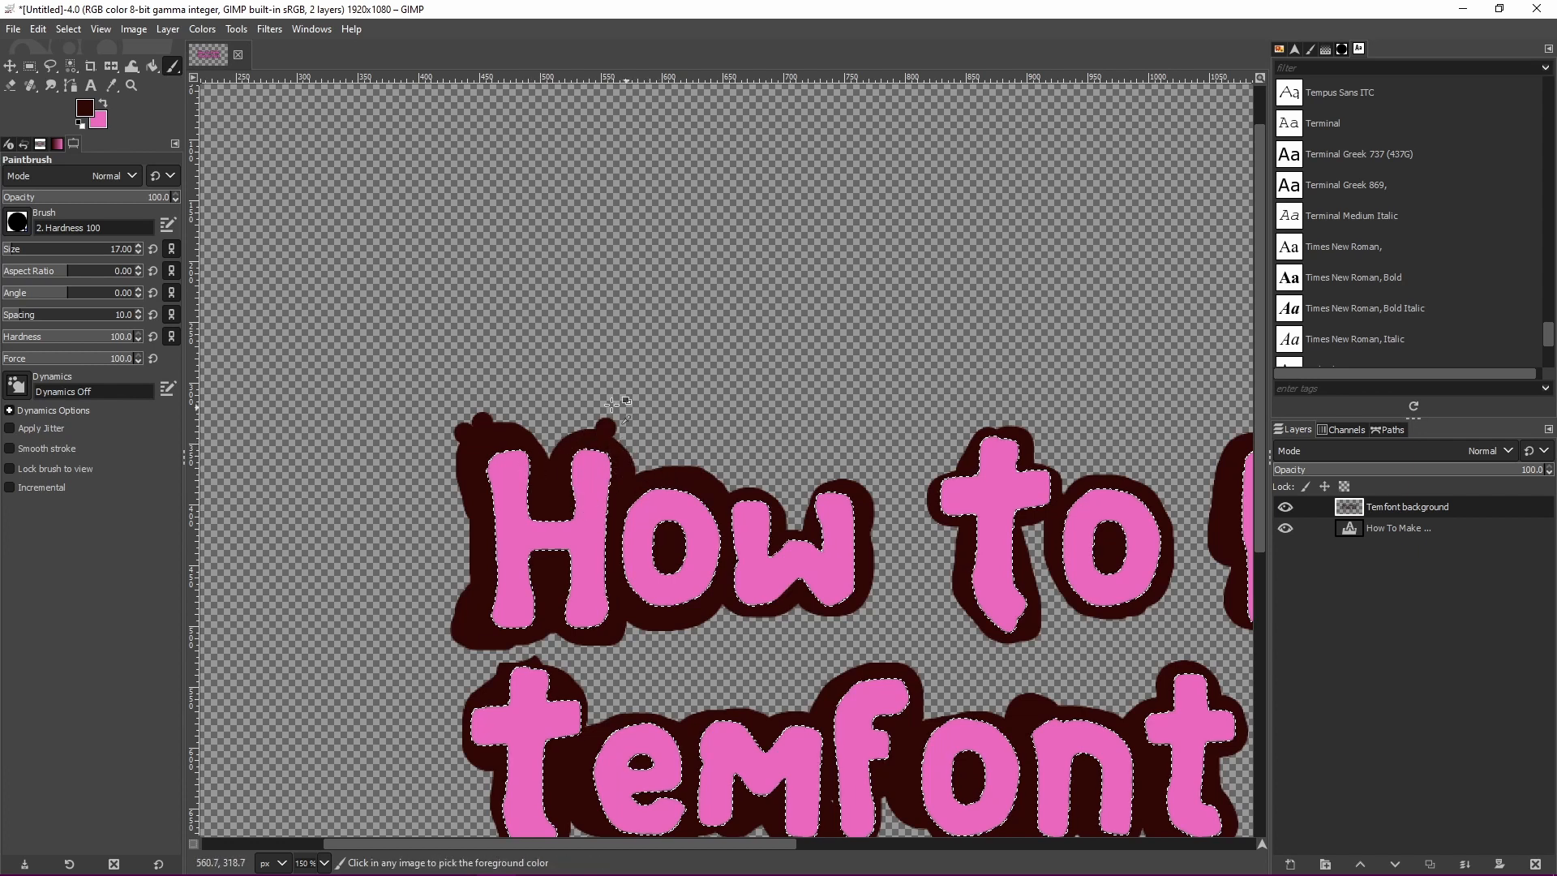
mouse_move(734, 495)
left_mouse_down()
mouse_move(782, 529)
mouse_move(811, 530)
mouse_move(832, 489)
left_mouse_up()
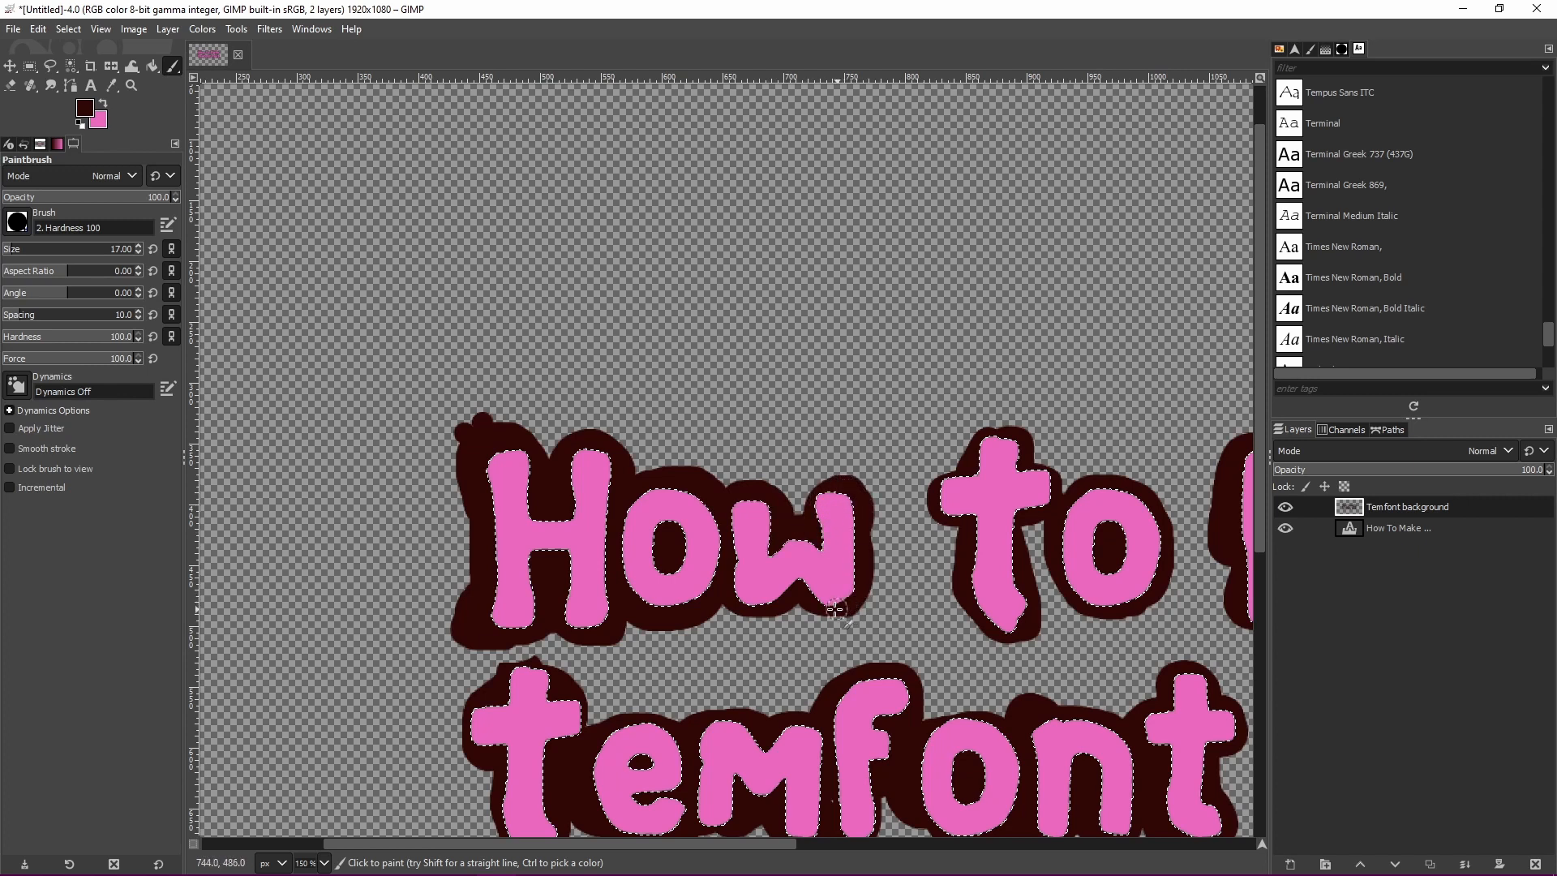
mouse_move(842, 614)
left_mouse_down()
mouse_move(870, 582)
mouse_move(819, 606)
mouse_move(868, 610)
mouse_move(814, 631)
left_mouse_up()
key("ctrl+z")
scroll(904, 573, "down", 1)
scroll(812, 560, "up", 1)
scroll(814, 631, "down", 3)
left_click_drag(860, 325, 902, 311)
Extend and smooth the dark outline along the letters of "Temfont" with the size 17 brush.
mouse_move(602, 486)
left_mouse_down()
mouse_move(525, 520)
mouse_move(521, 574)
mouse_move(545, 594)
mouse_move(560, 686)
mouse_move(620, 657)
mouse_move(603, 686)
mouse_move(638, 663)
mouse_move(624, 702)
mouse_move(627, 656)
mouse_move(595, 669)
mouse_move(647, 663)
mouse_move(612, 712)
mouse_move(638, 657)
mouse_move(697, 670)
mouse_move(720, 651)
mouse_move(659, 706)
mouse_move(638, 546)
mouse_move(671, 536)
mouse_move(806, 534)
mouse_move(803, 653)
left_mouse_up()
left_click_drag(778, 842, 916, 839)
mouse_move(603, 480)
left_mouse_down()
mouse_move(673, 526)
mouse_move(720, 527)
left_mouse_up()
scroll(625, 532, "down", 1)
scroll(625, 532, "up", 1)
left_click_drag(644, 650, 721, 661)
Widen the dark outline around the word "To" and undo the last stroke there.
left_click_drag(912, 844, 994, 845)
mouse_move(608, 536)
left_mouse_down()
mouse_move(666, 540)
mouse_move(600, 530)
left_mouse_up()
left_click_drag(570, 360, 565, 349)
mouse_move(606, 300)
left_mouse_down()
mouse_move(527, 248)
mouse_move(463, 296)
mouse_move(498, 337)
mouse_move(498, 400)
mouse_move(545, 451)
left_mouse_up()
left_click_drag(535, 246, 503, 255)
mouse_move(621, 301)
left_mouse_down()
mouse_move(720, 416)
mouse_move(583, 358)
mouse_move(587, 340)
mouse_move(689, 417)
mouse_move(660, 289)
mouse_move(636, 424)
mouse_move(578, 409)
mouse_move(574, 446)
mouse_move(547, 469)
mouse_move(503, 436)
mouse_move(491, 387)
left_mouse_up()
key("ctrl+z")
scroll(528, 362, "down", 1)
scroll(527, 365, "up", 1)
Add a horn-like point above the "M" and rounded bumps to the dark outline around "Make".
left_click_drag(786, 844, 968, 844)
mouse_move(366, 377)
left_mouse_down()
mouse_move(402, 454)
mouse_move(390, 228)
mouse_move(409, 268)
mouse_move(375, 277)
mouse_move(416, 232)
mouse_move(364, 263)
mouse_move(348, 219)
mouse_move(447, 264)
mouse_move(379, 210)
mouse_move(489, 249)
mouse_move(348, 198)
mouse_move(433, 235)
left_mouse_up()
mouse_move(526, 257)
left_mouse_down()
mouse_move(564, 313)
mouse_move(616, 299)
mouse_move(544, 427)
mouse_move(632, 431)
mouse_move(524, 438)
mouse_move(773, 431)
mouse_move(761, 340)
mouse_move(845, 315)
mouse_move(707, 259)
mouse_move(729, 240)
mouse_move(637, 277)
mouse_move(747, 230)
mouse_move(762, 232)
mouse_move(691, 271)
mouse_move(634, 243)
mouse_move(723, 328)
mouse_move(681, 261)
mouse_move(652, 257)
mouse_move(625, 290)
mouse_move(675, 264)
mouse_move(647, 258)
mouse_move(628, 276)
mouse_move(746, 230)
mouse_move(763, 302)
mouse_move(715, 242)
mouse_move(767, 269)
mouse_move(747, 235)
mouse_move(764, 232)
mouse_move(867, 339)
mouse_move(864, 385)
mouse_move(806, 428)
mouse_move(855, 393)
mouse_move(897, 430)
mouse_move(868, 422)
mouse_move(835, 441)
mouse_move(871, 418)
mouse_move(813, 438)
left_mouse_up()
key("ctrl+z")
key("ctrl+z")
left_click(876, 428)
left_click(857, 439)
Add small rounded bumps to the dark outline around "Text", below and above the first "T", under "ex" and above the last "t".
mouse_move(698, 843)
left_mouse_down()
mouse_move(647, 844)
mouse_move(916, 845)
left_mouse_up()
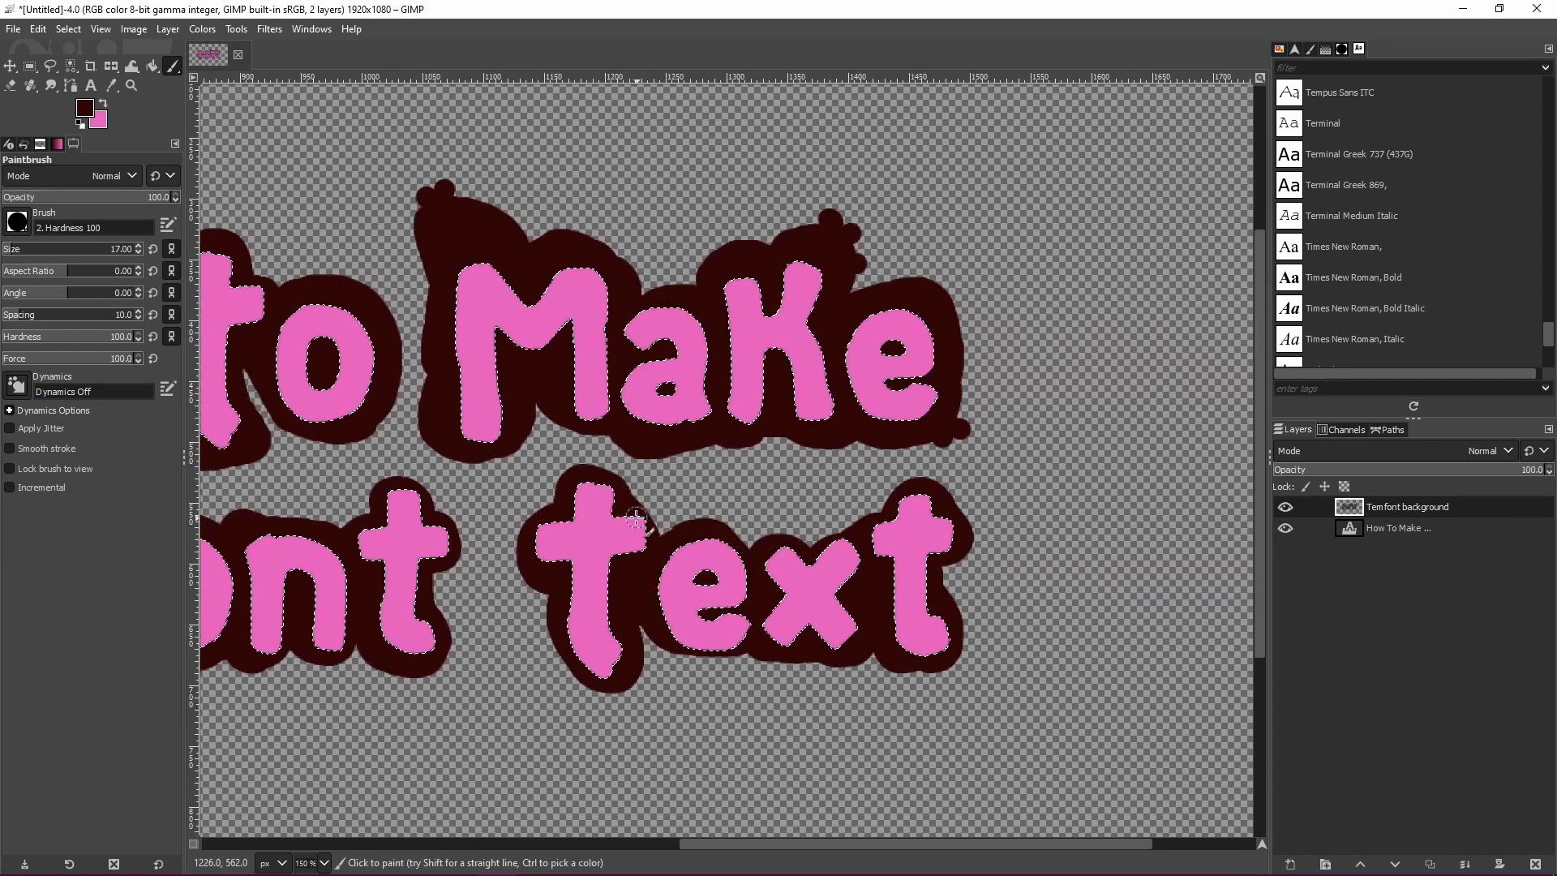
left_click_drag(577, 657, 622, 691)
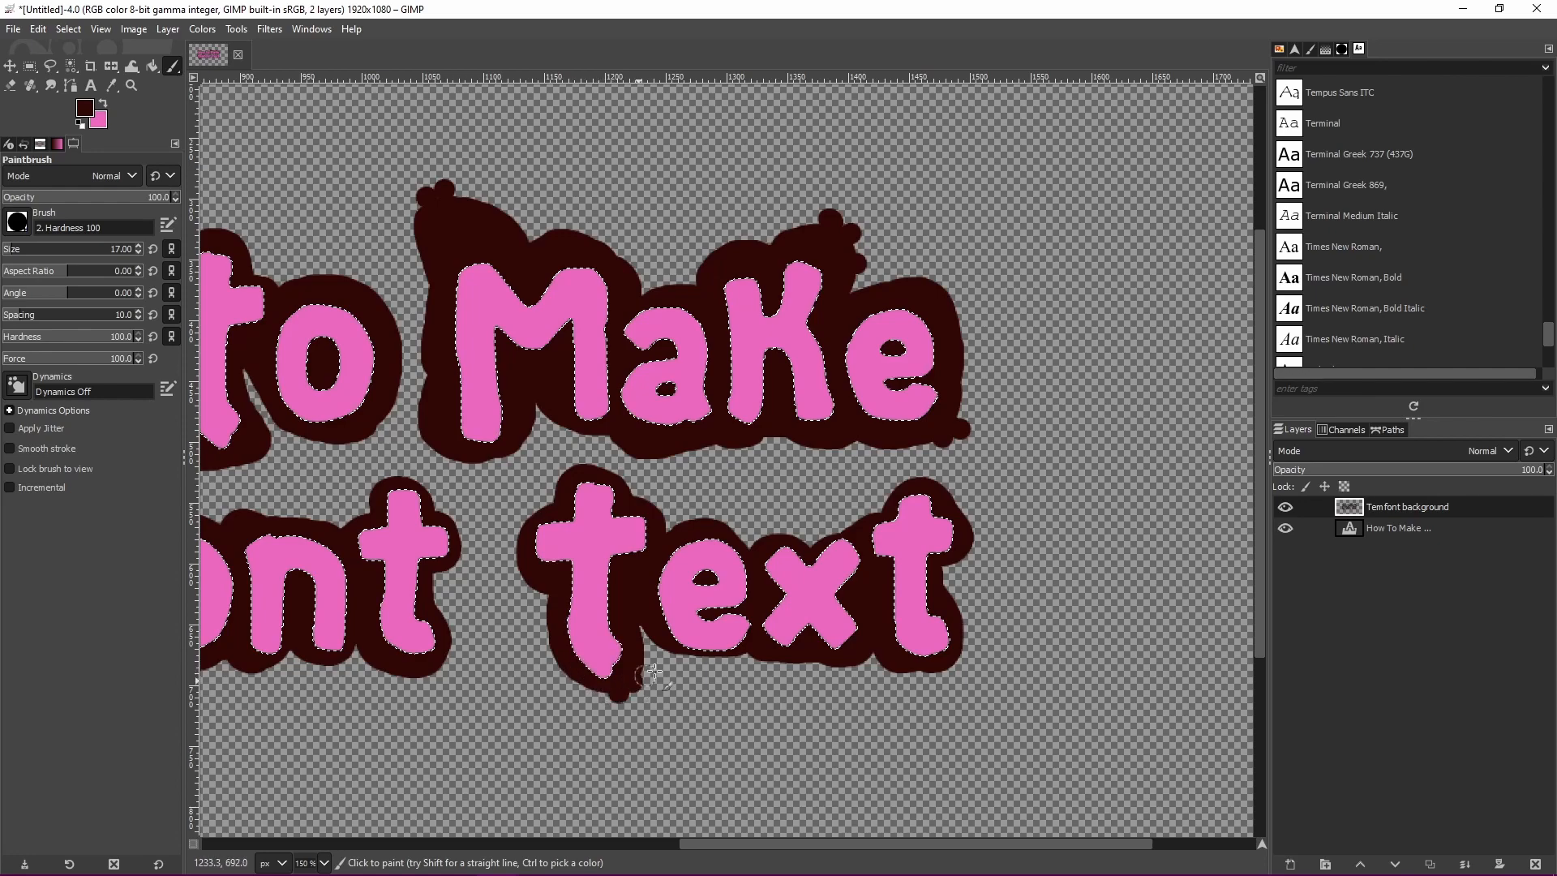
left_click(555, 488)
mouse_move(665, 636)
left_mouse_down()
mouse_move(721, 658)
mouse_move(854, 651)
mouse_move(770, 528)
mouse_move(821, 547)
mouse_move(850, 524)
mouse_move(756, 537)
mouse_move(806, 554)
mouse_move(848, 534)
mouse_move(759, 643)
mouse_move(767, 674)
mouse_move(803, 649)
mouse_move(750, 661)
mouse_move(801, 654)
left_mouse_up()
left_click(930, 476)
left_click(941, 489)
scroll(937, 638, "down", 2)
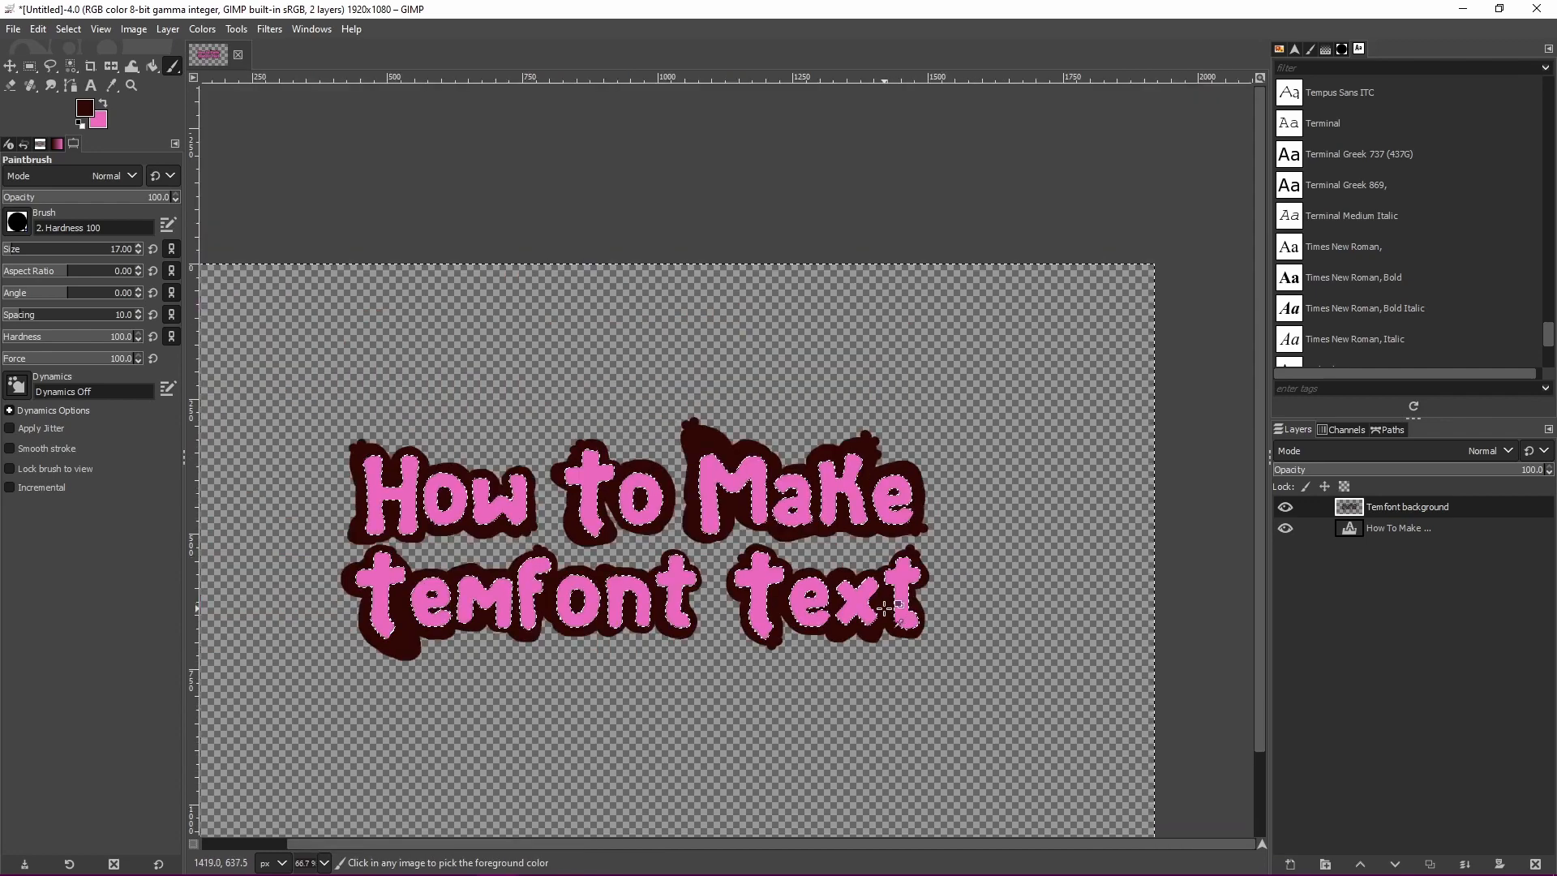
scroll(940, 640, "up", 1)
left_click_drag(973, 843, 859, 835)
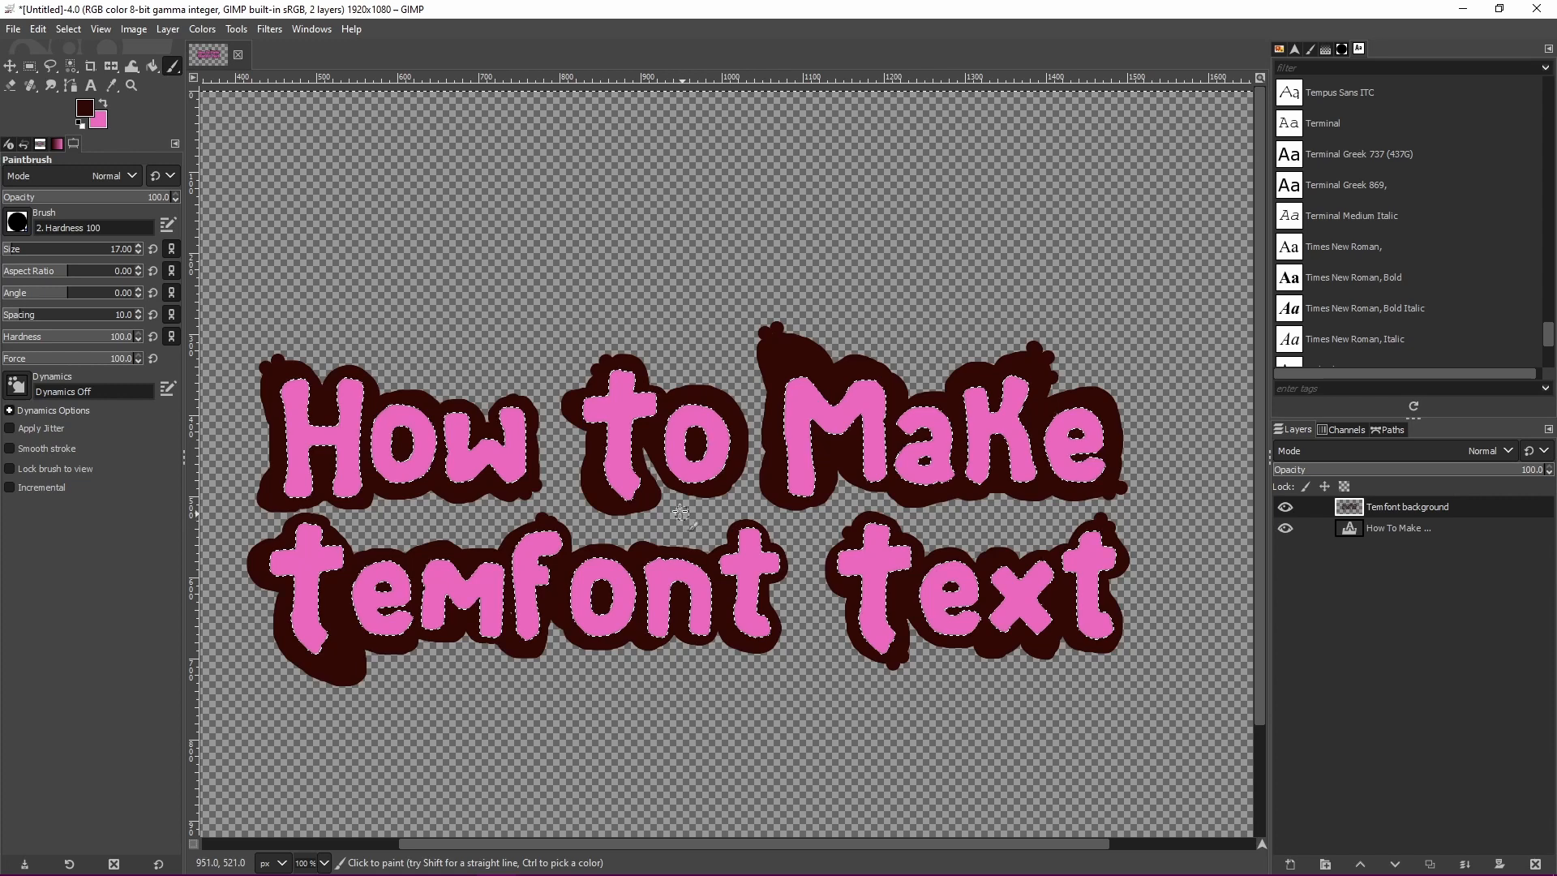
Select the "How To Make ..." text layer, swap the foreground and background colours, and make the foreground a slightly deeper pink.
key("ctrl")
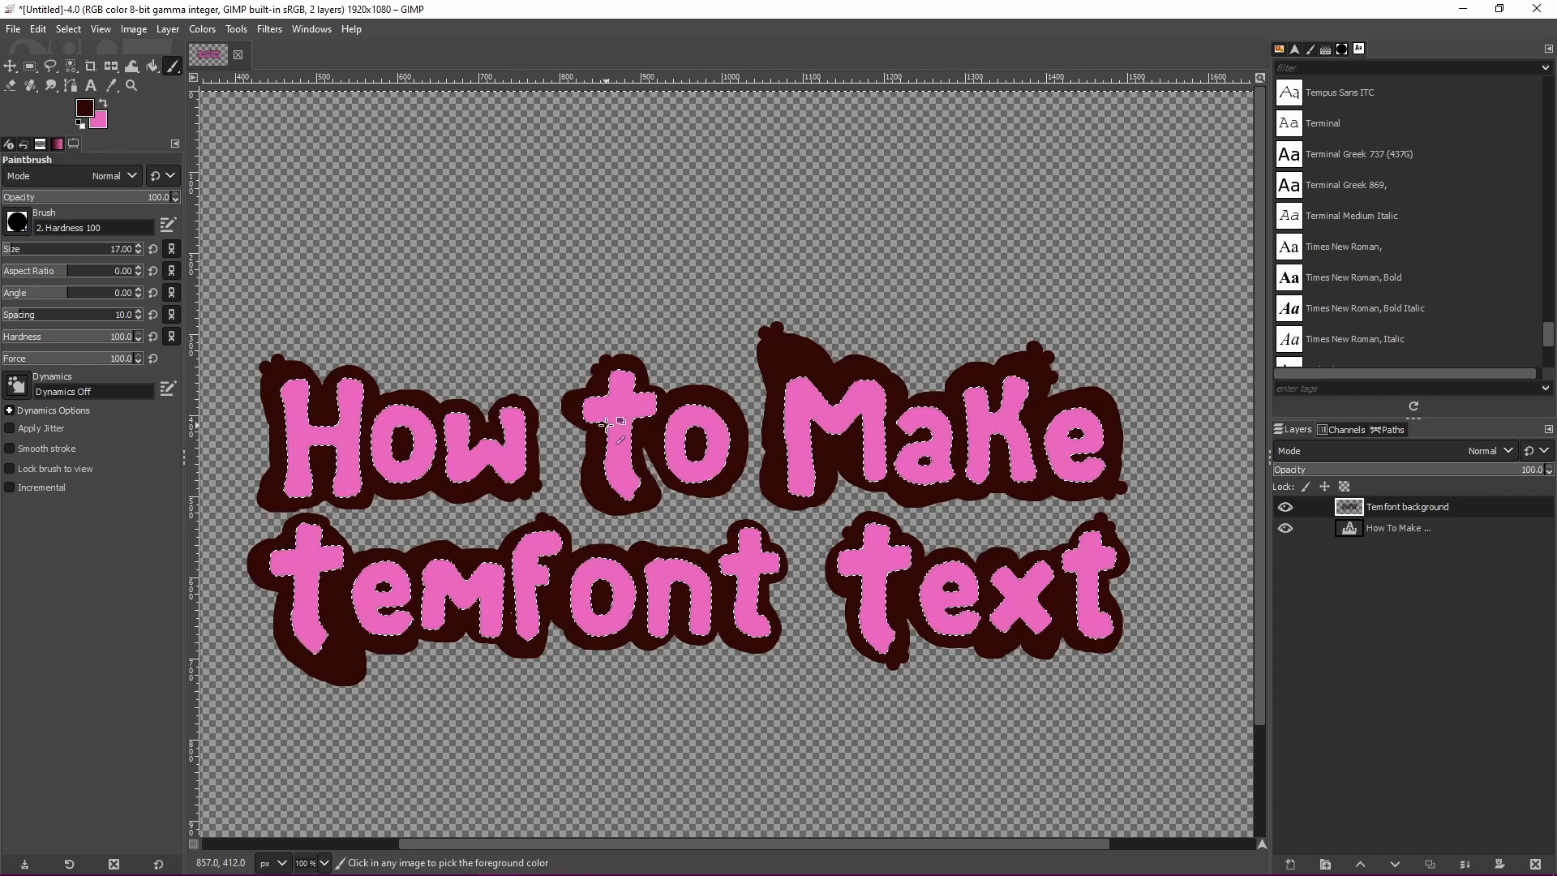
left_click(1396, 531)
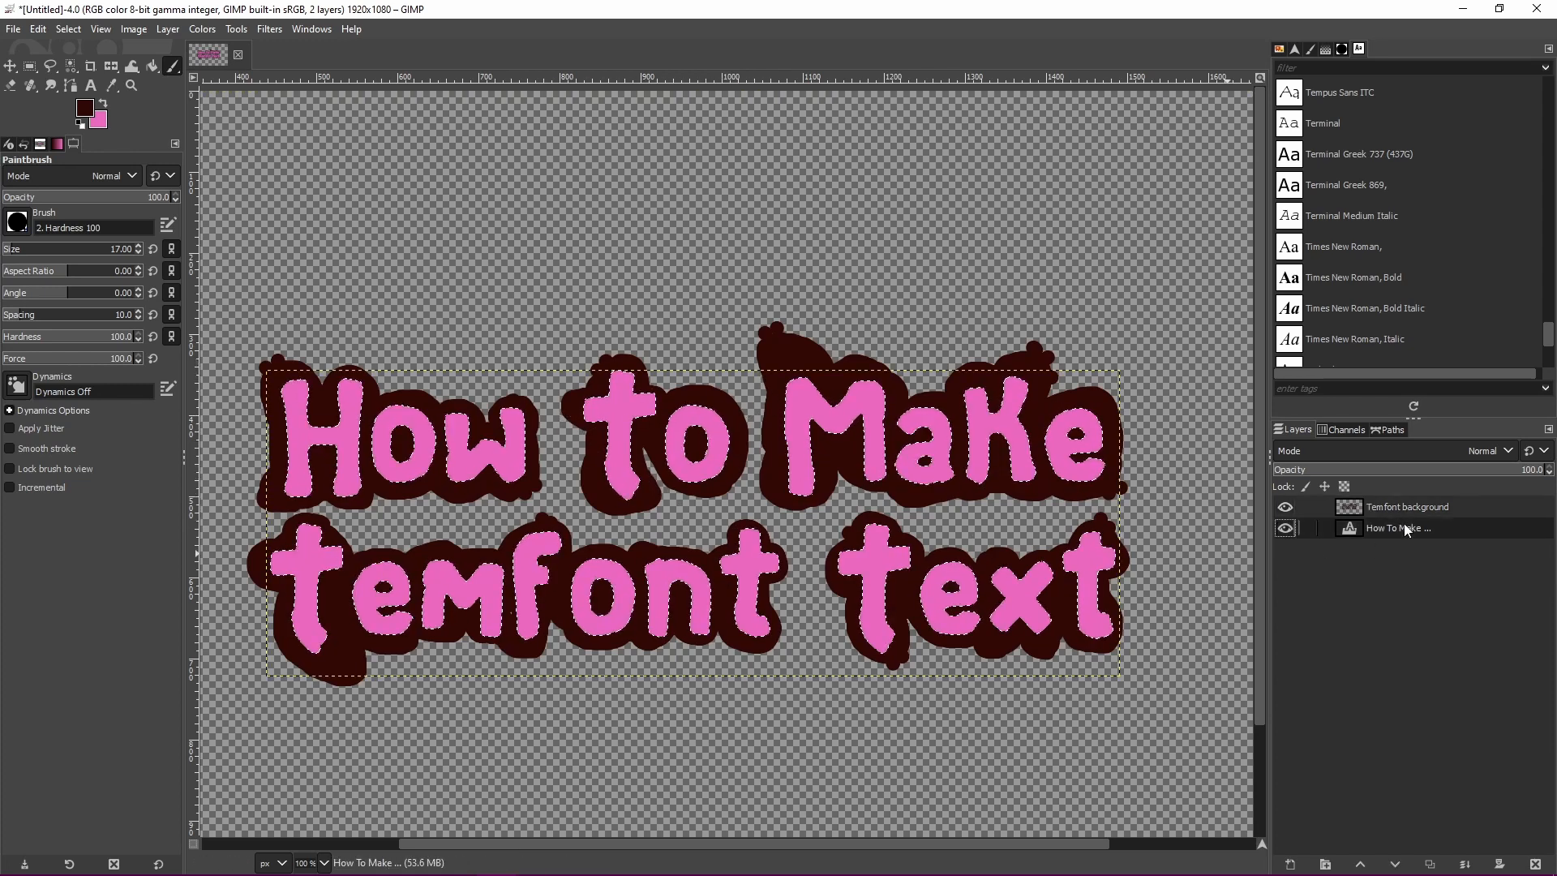
left_click(103, 103)
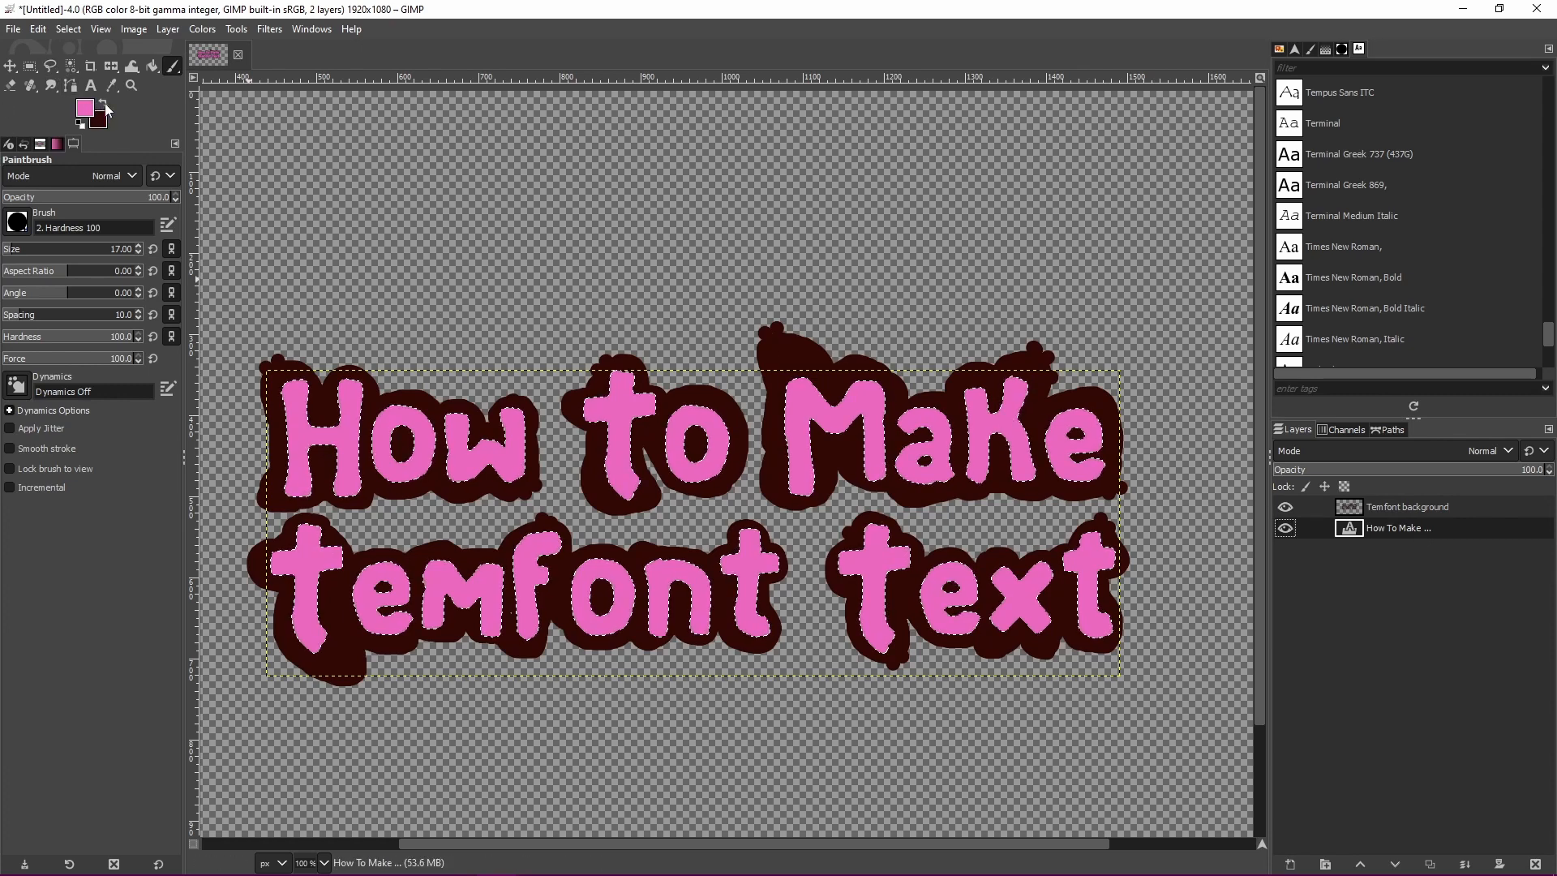
left_click(87, 115)
left_click_drag(97, 134, 108, 134)
left_click(209, 347)
Set the background colour to a darker magenta shade, starting from the letters' pink ea68bf.
left_click(108, 134)
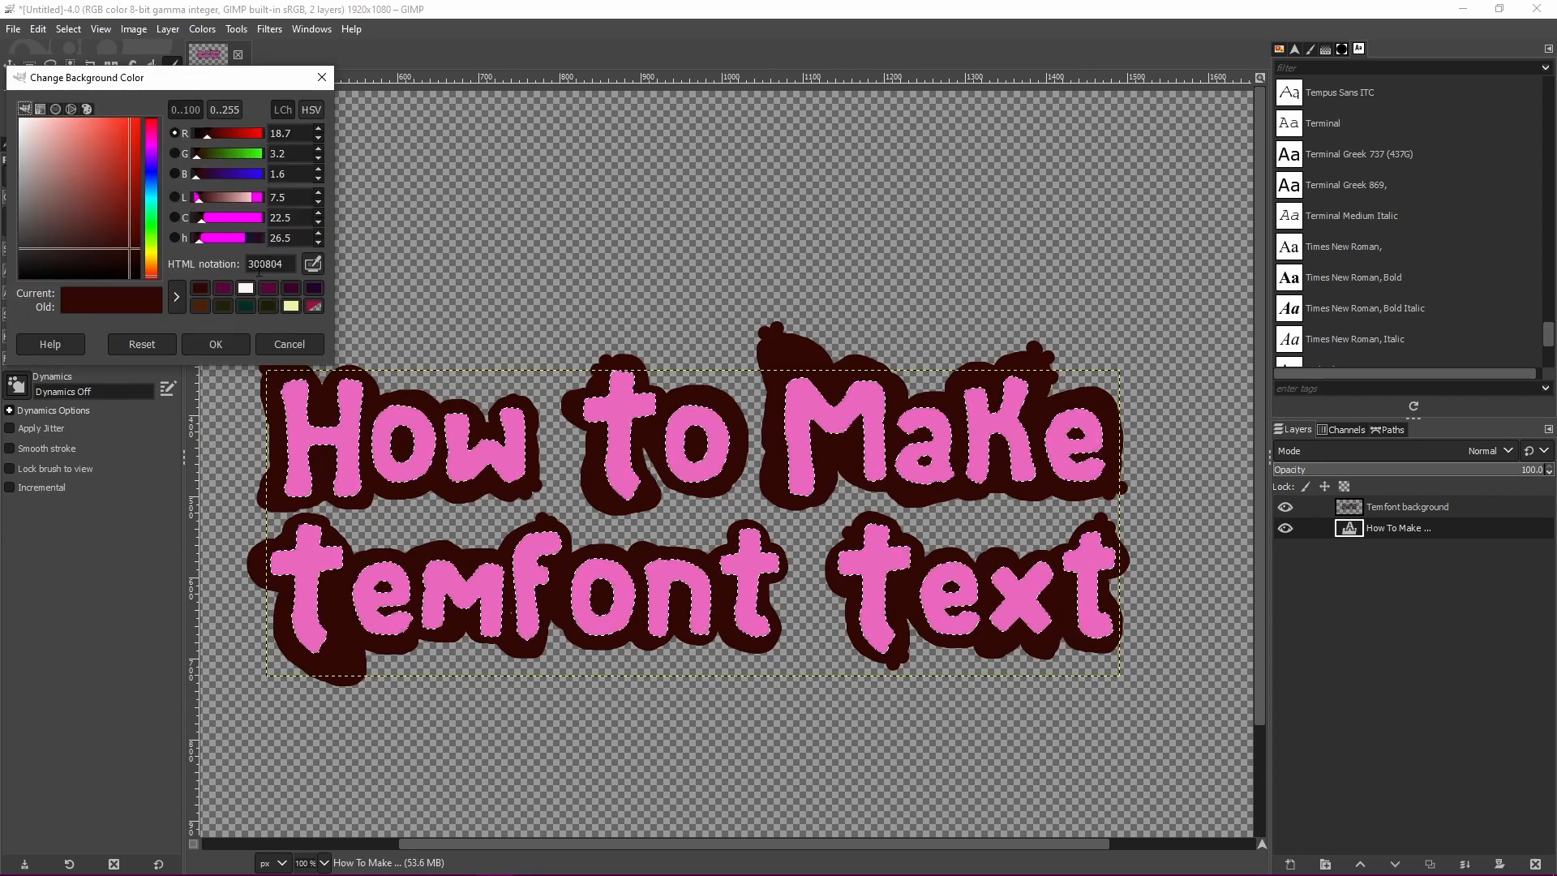
left_click(307, 390)
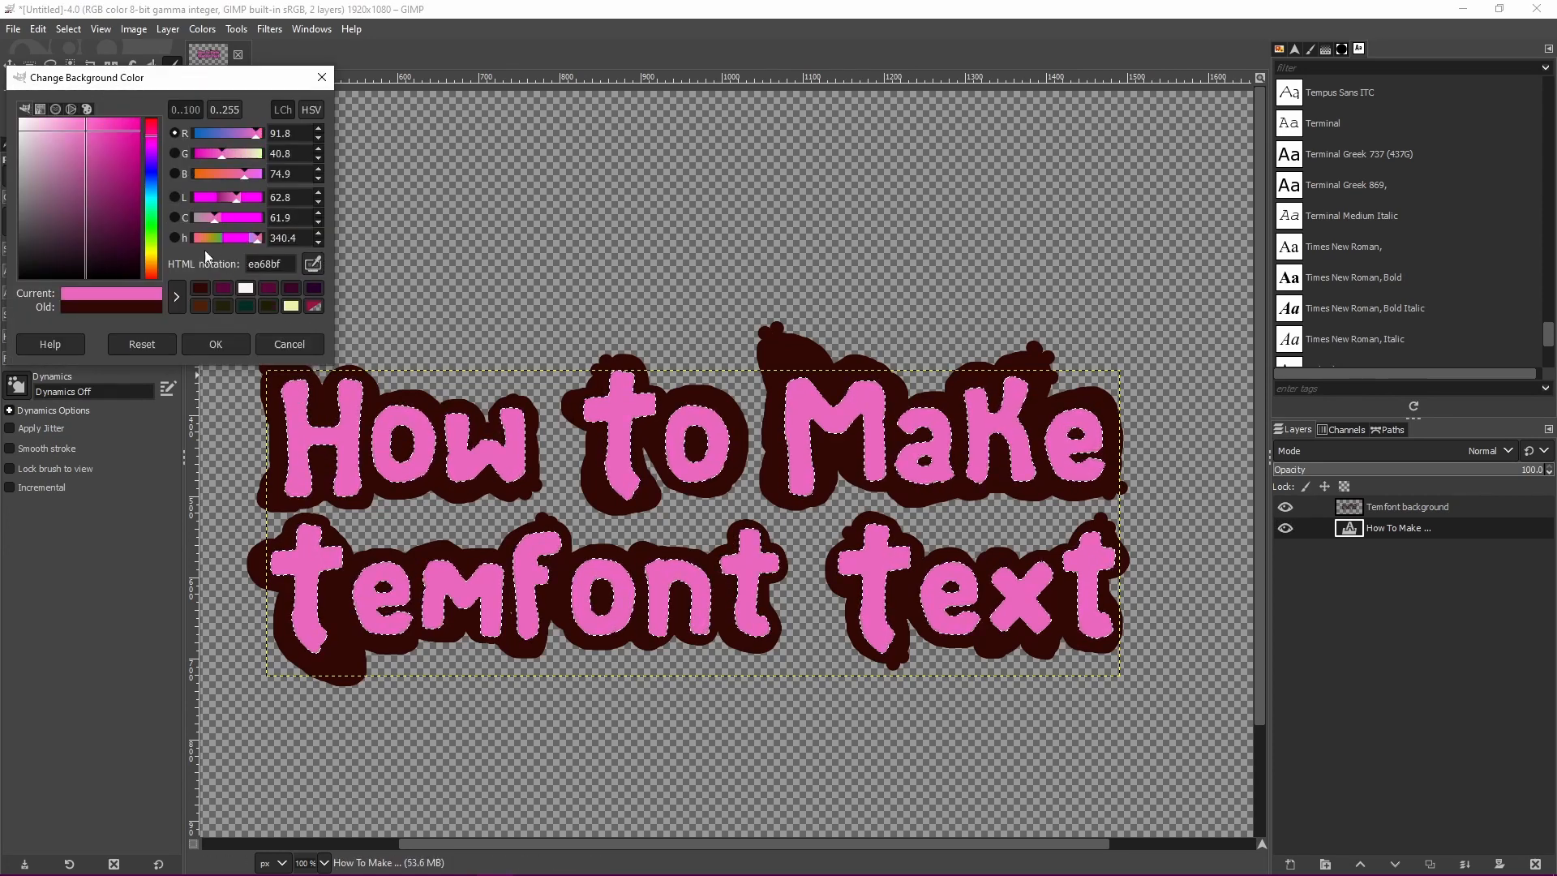
left_click_drag(130, 141, 128, 180)
left_click(215, 344)
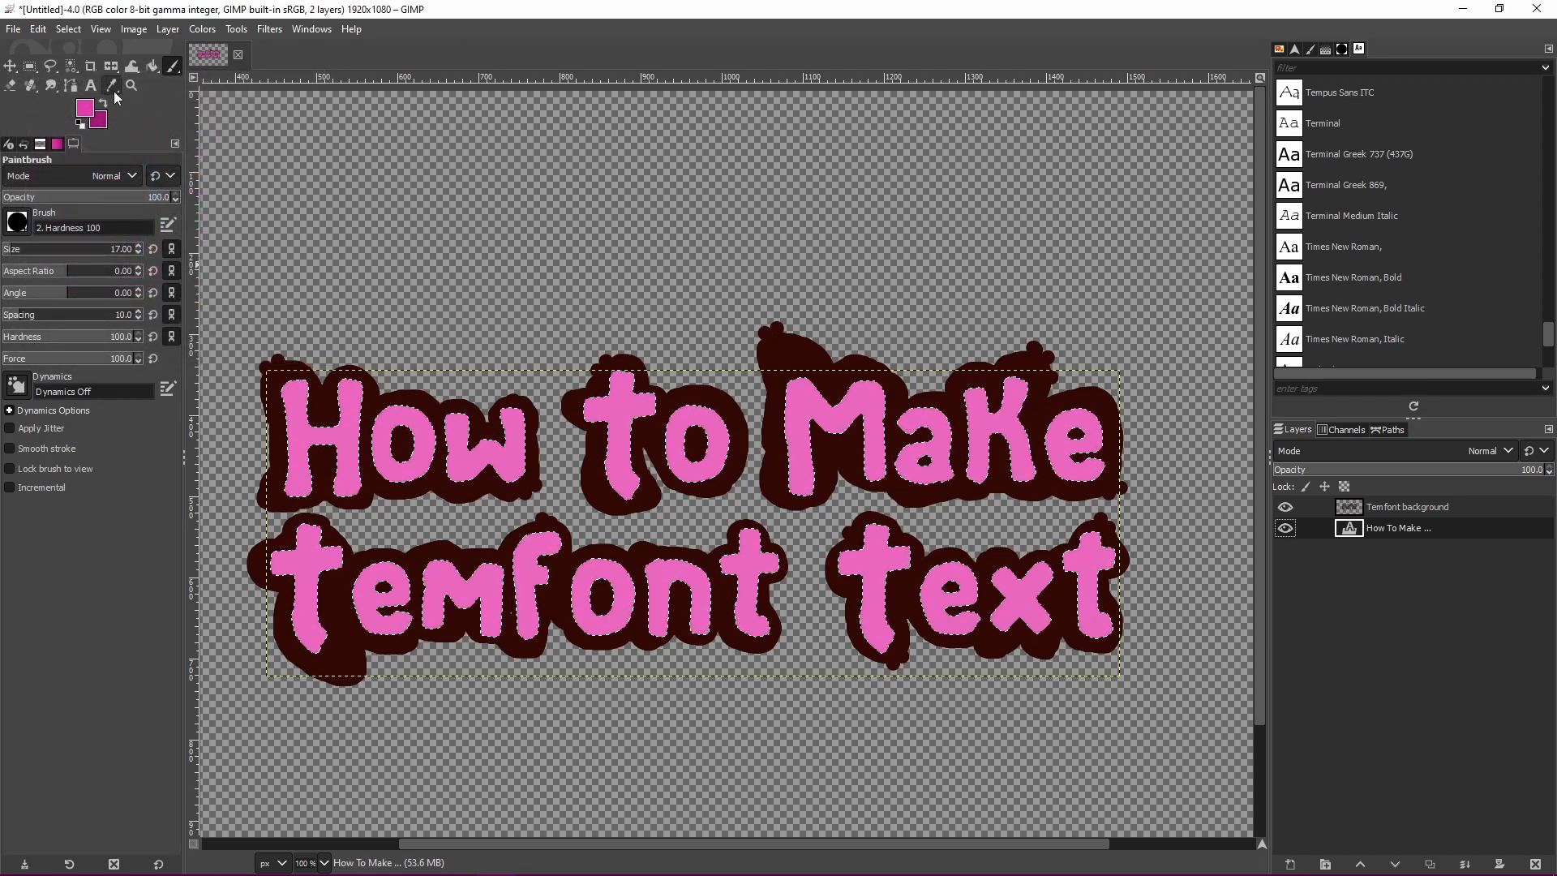
Activate the Gradient tool with the FG to BG (RGB) gradient and the Linear shape.
left_click(151, 68)
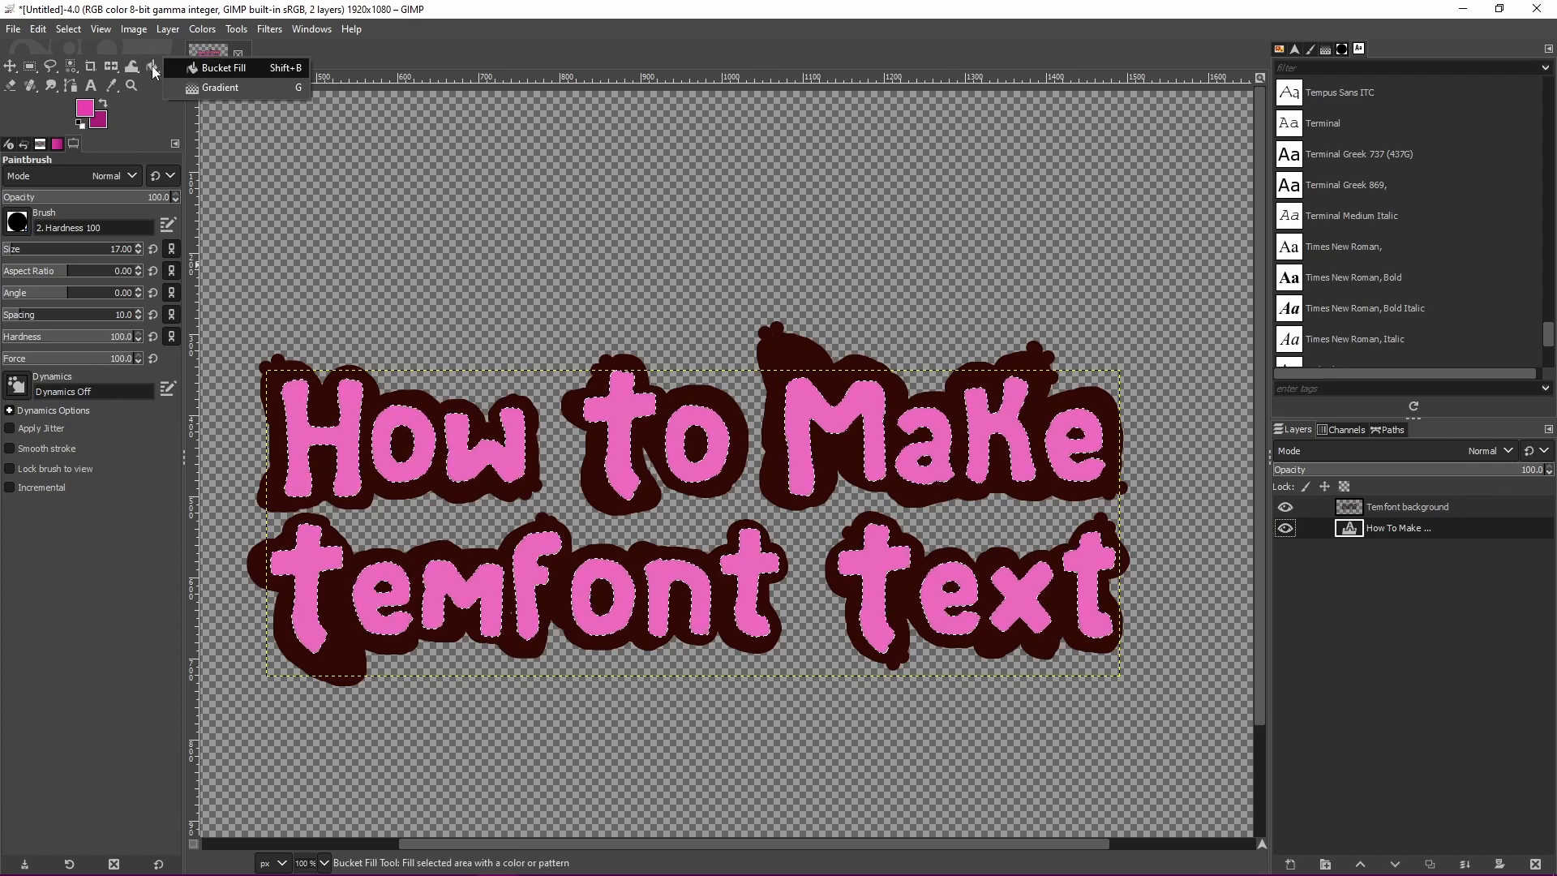
left_click(220, 87)
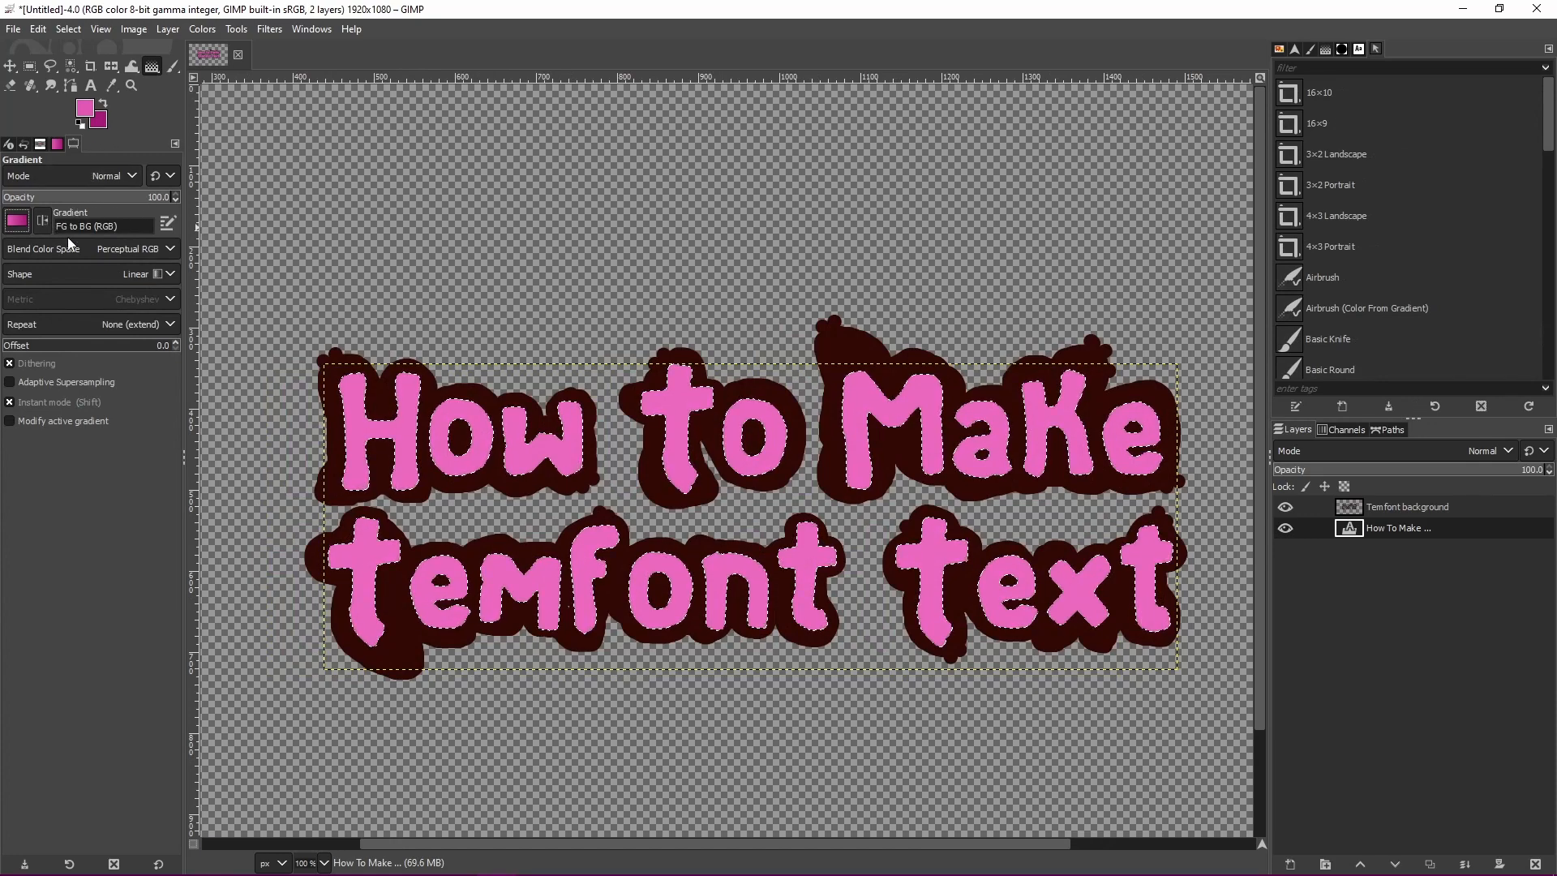
left_click(17, 221)
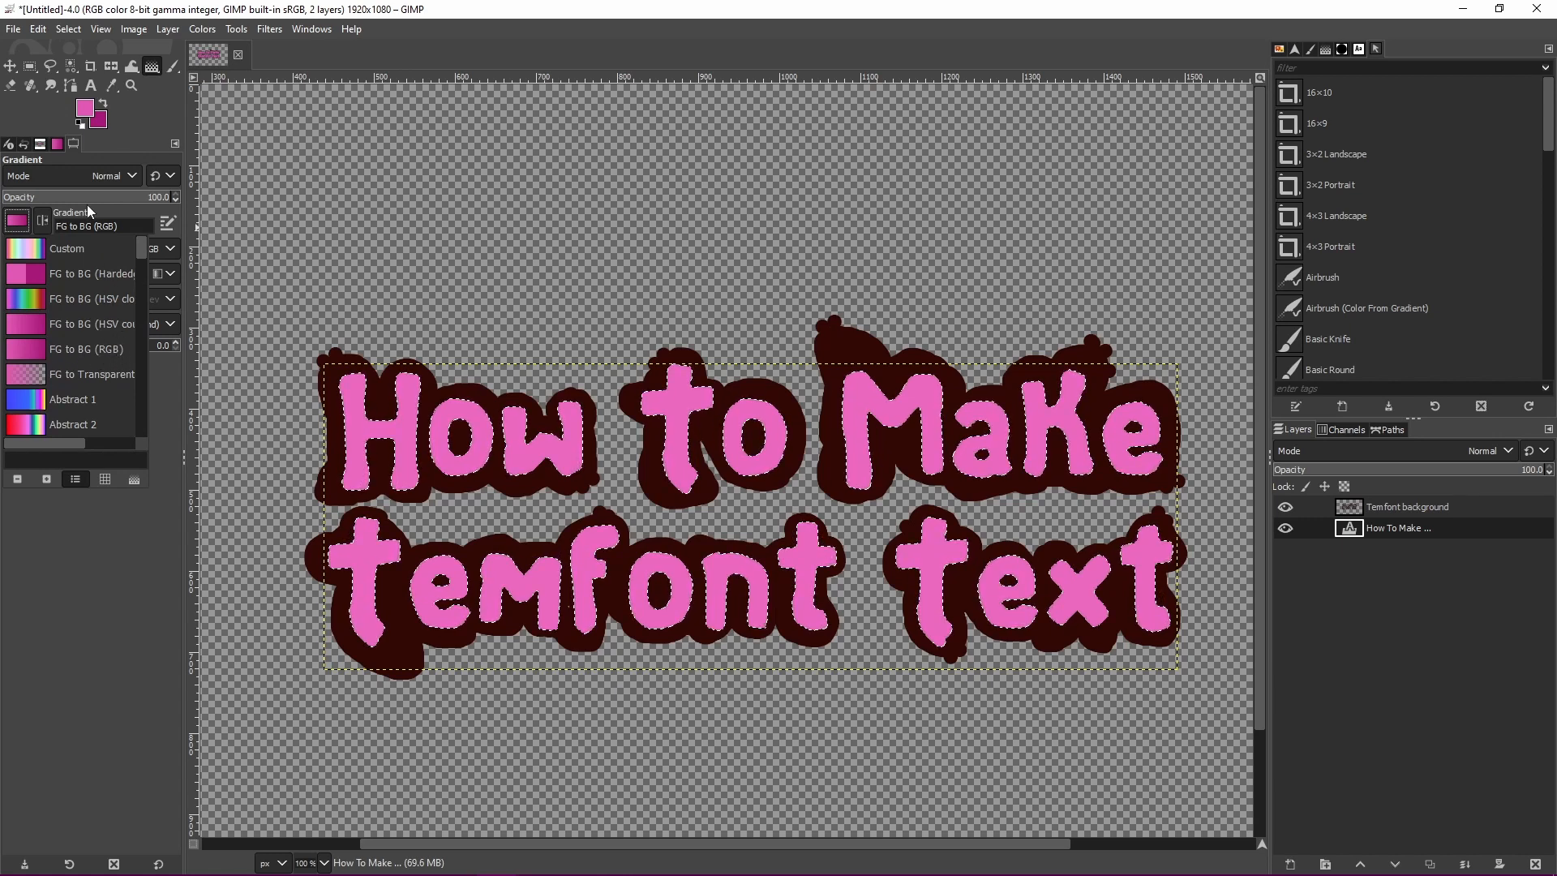
left_click(107, 212)
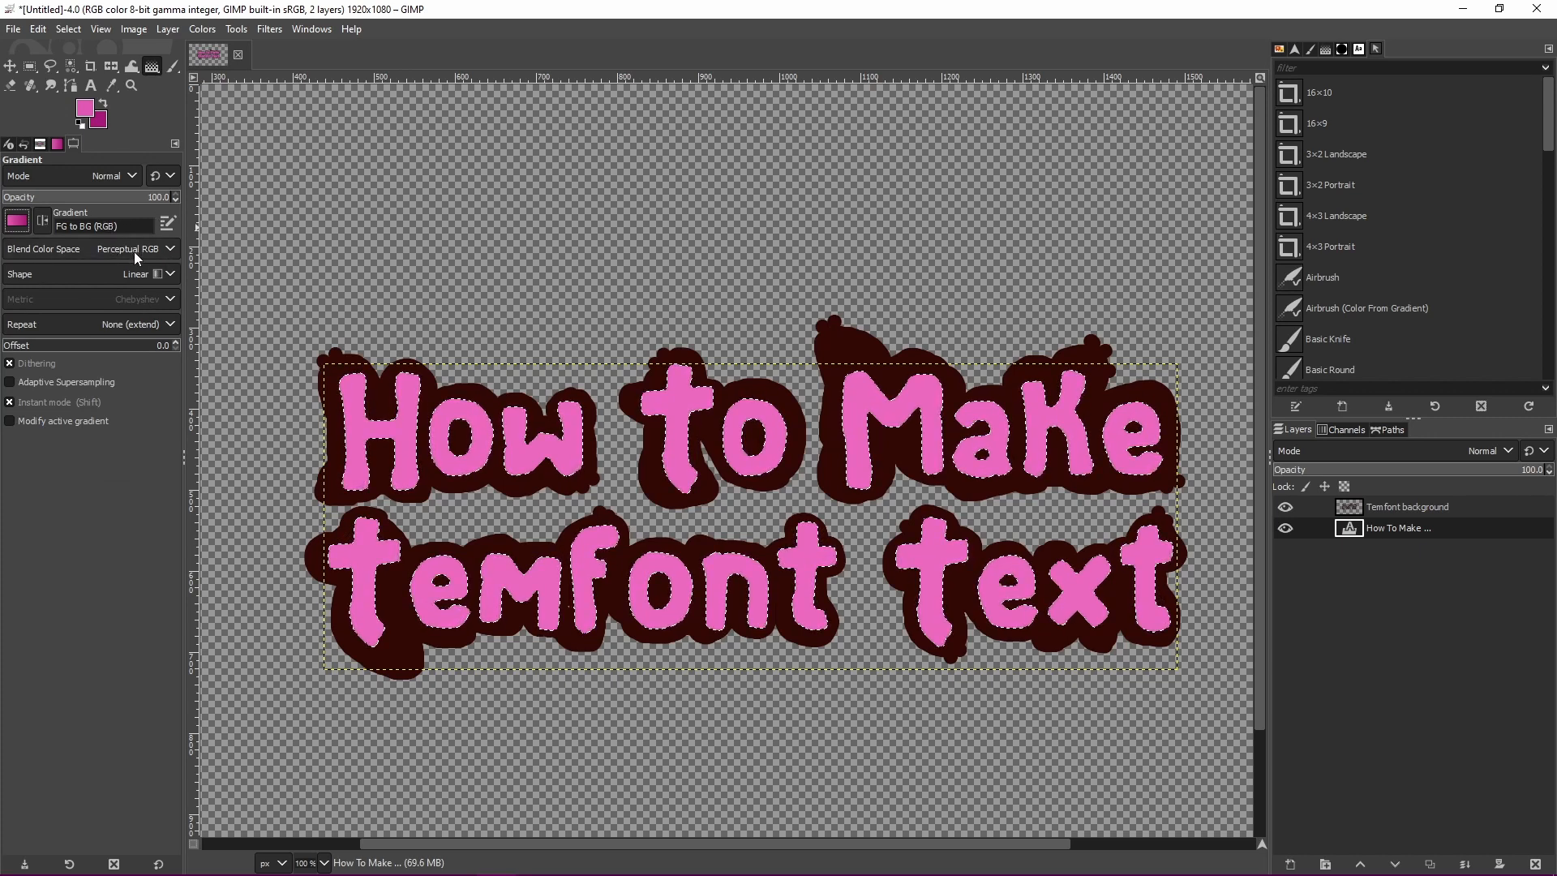
left_click(98, 279)
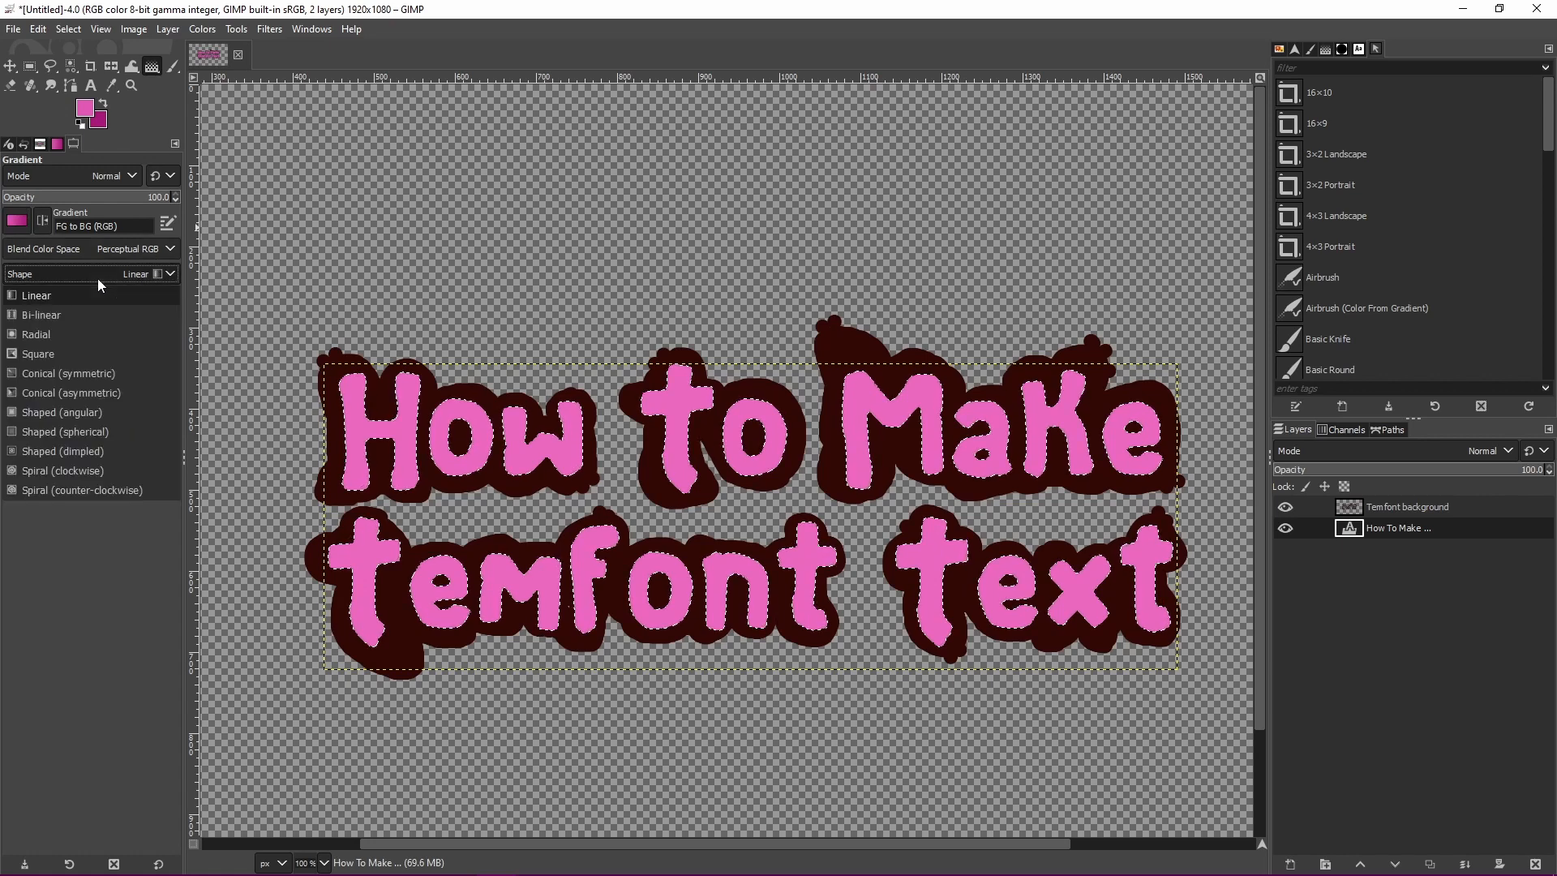
left_click(57, 298)
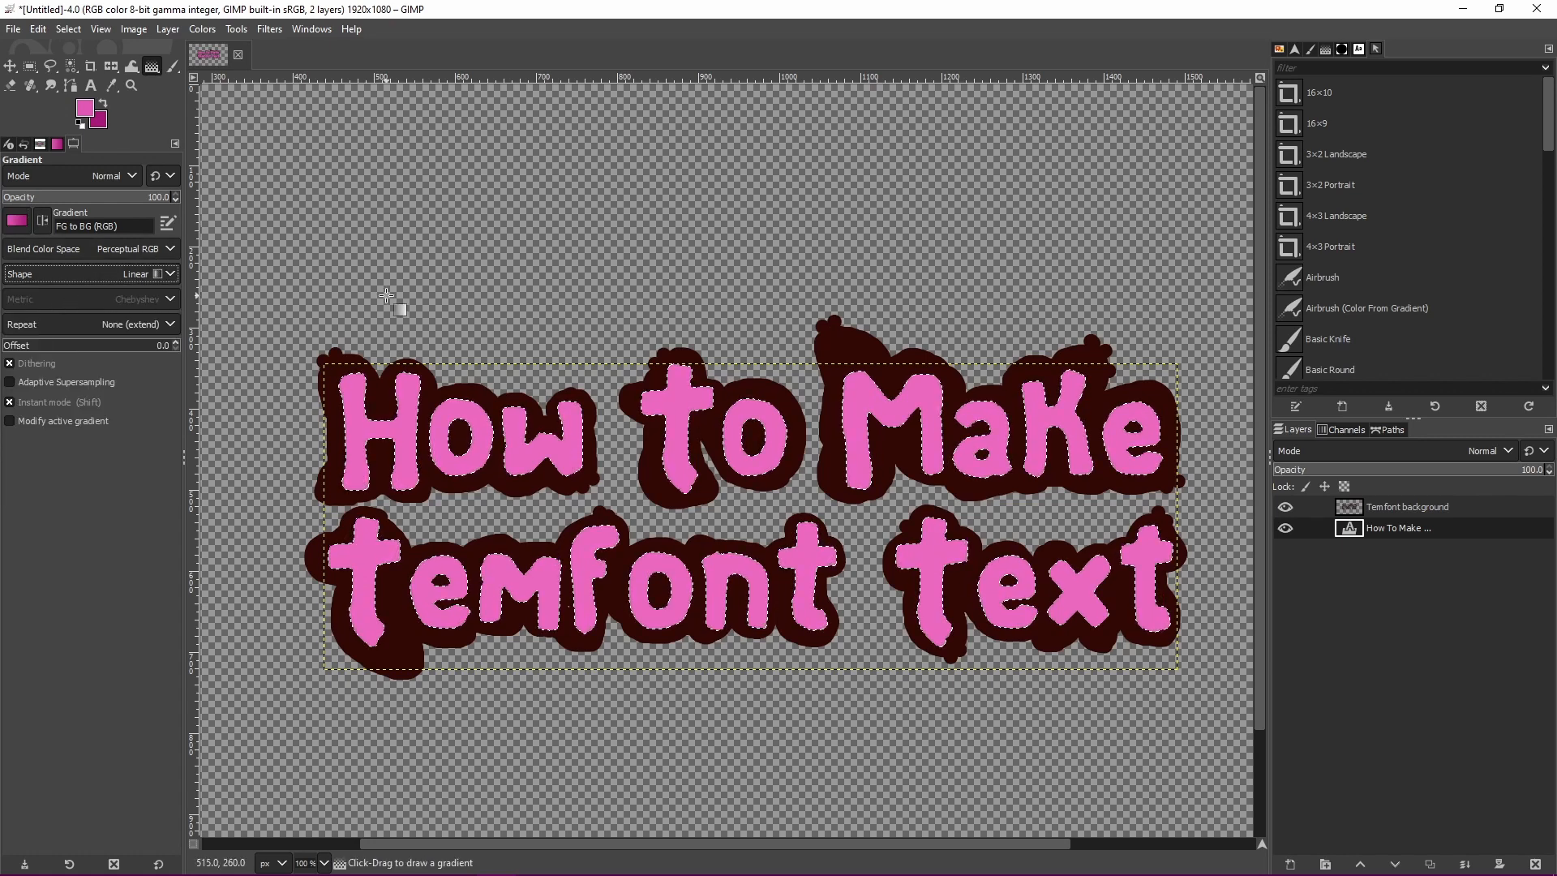
scroll(406, 317, "down", 1)
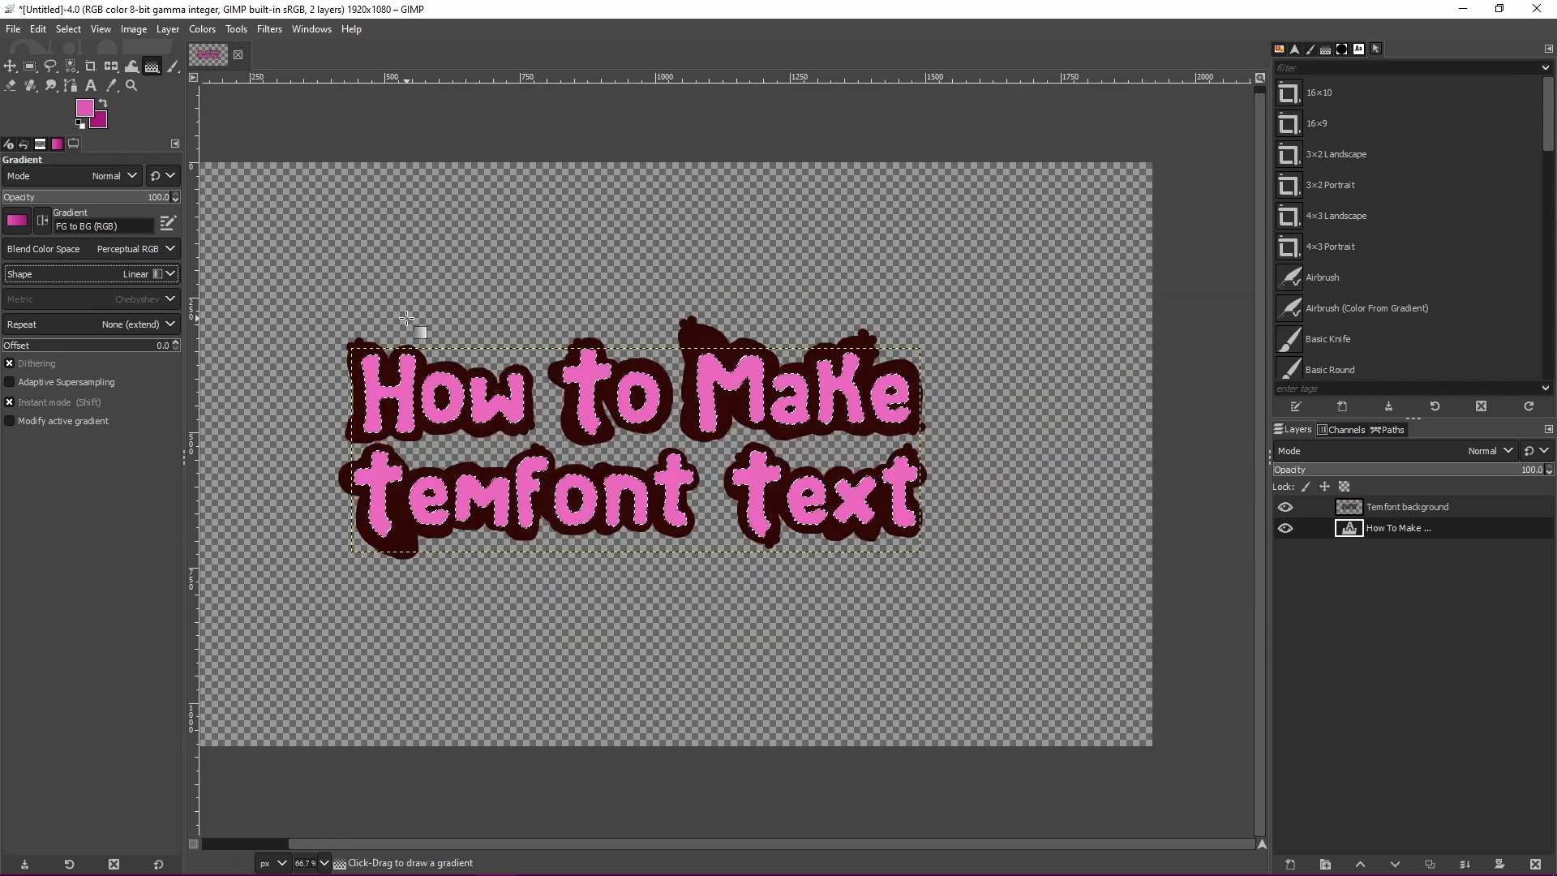
scroll(406, 318, "up", 1)
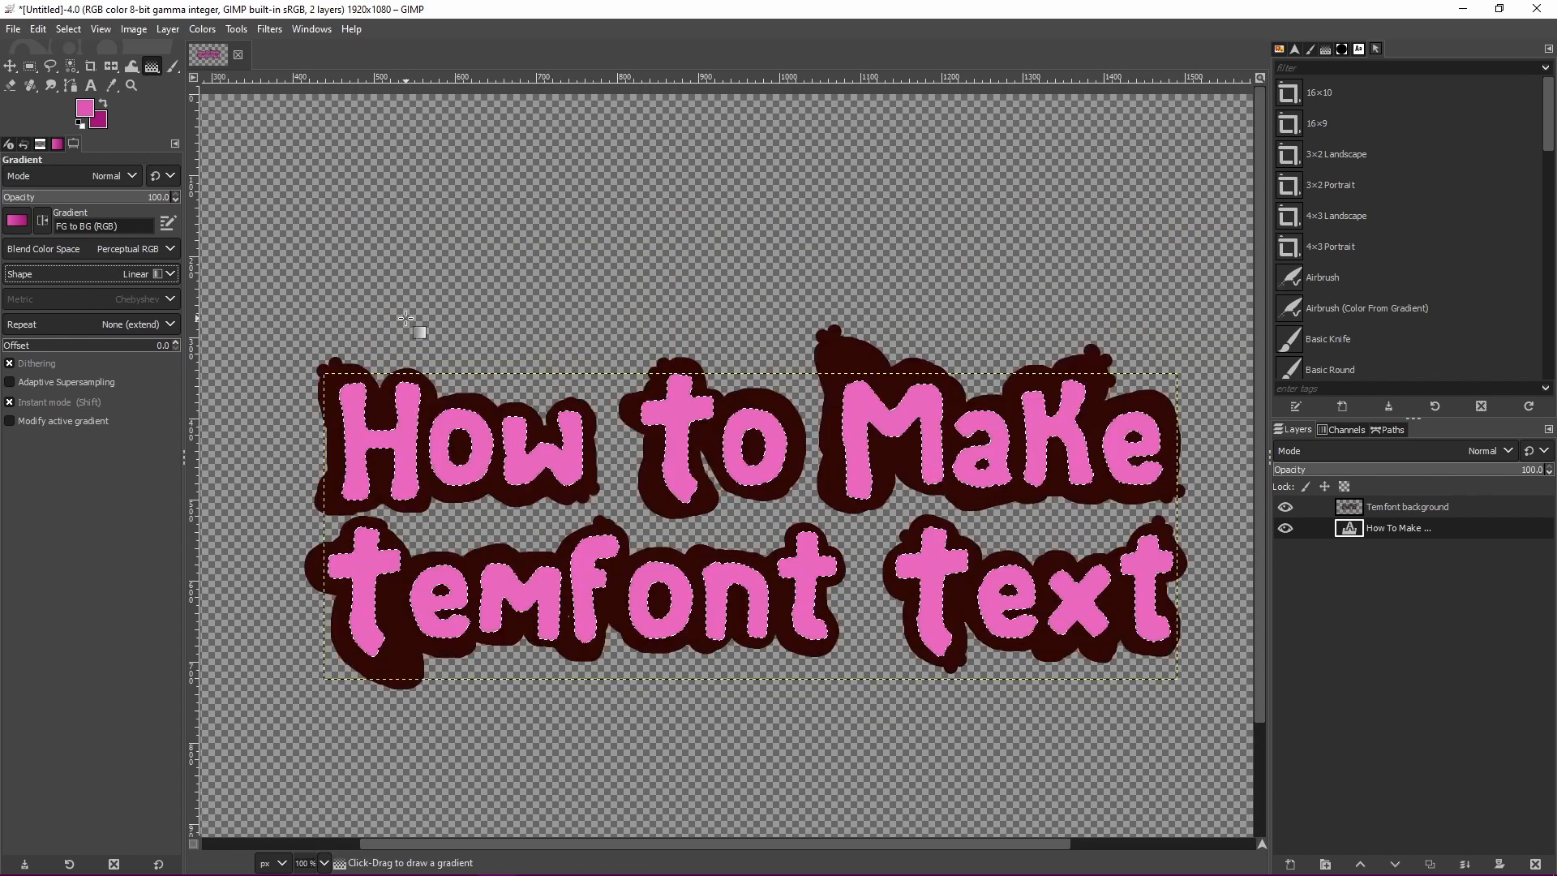
scroll(390, 281, "down", 1)
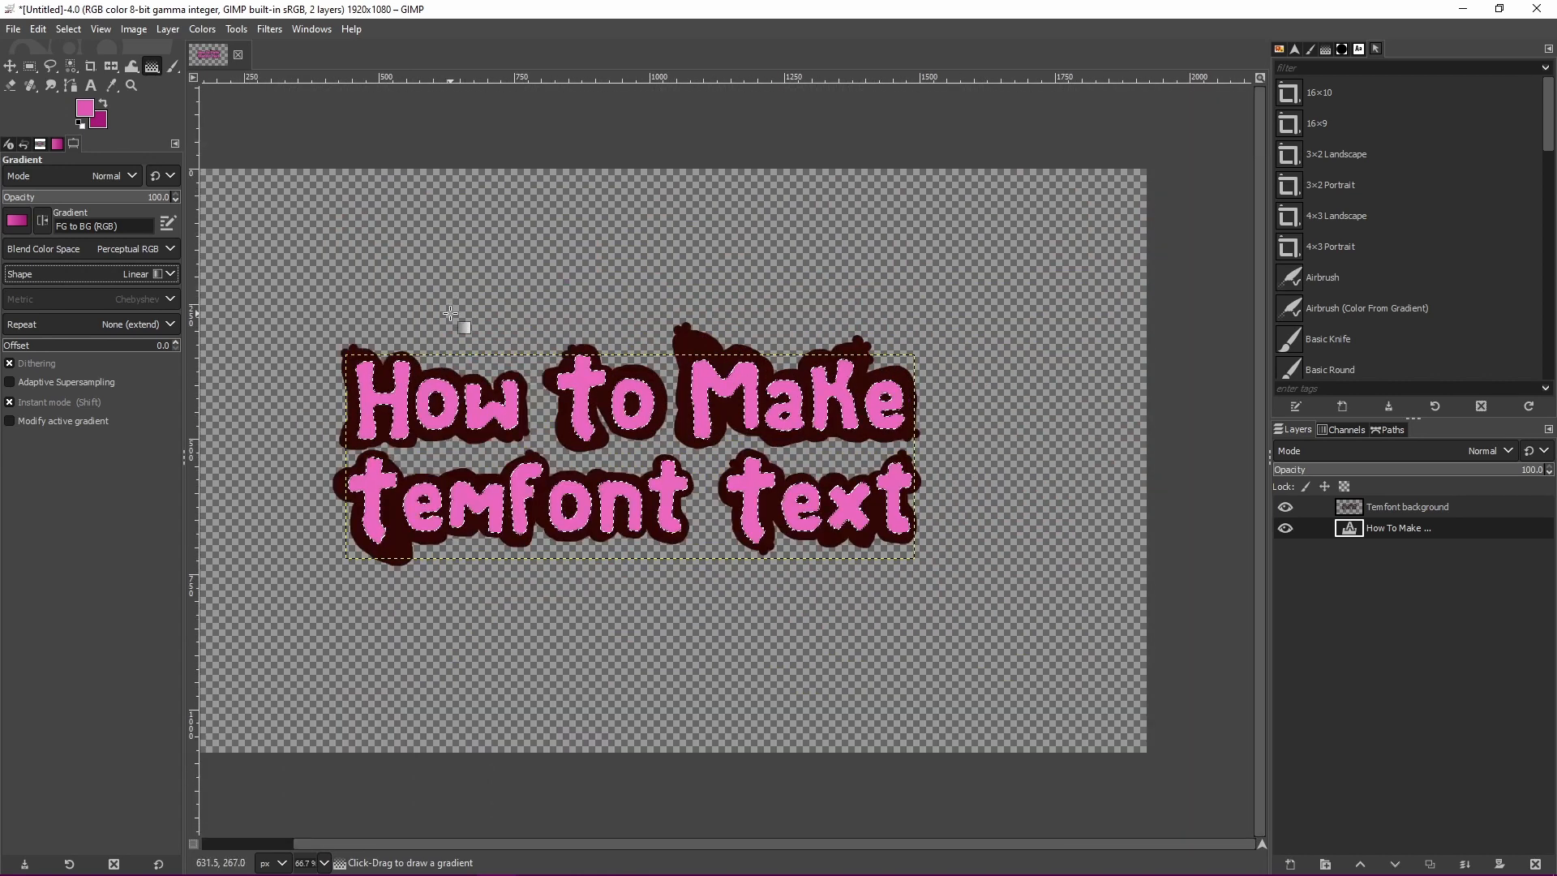
Try linear pink-to-magenta gradients at several angles and lengths across the title's letters.
mouse_move(304, 245)
left_mouse_down()
mouse_move(713, 455)
mouse_move(1053, 649)
mouse_move(1088, 689)
left_mouse_up()
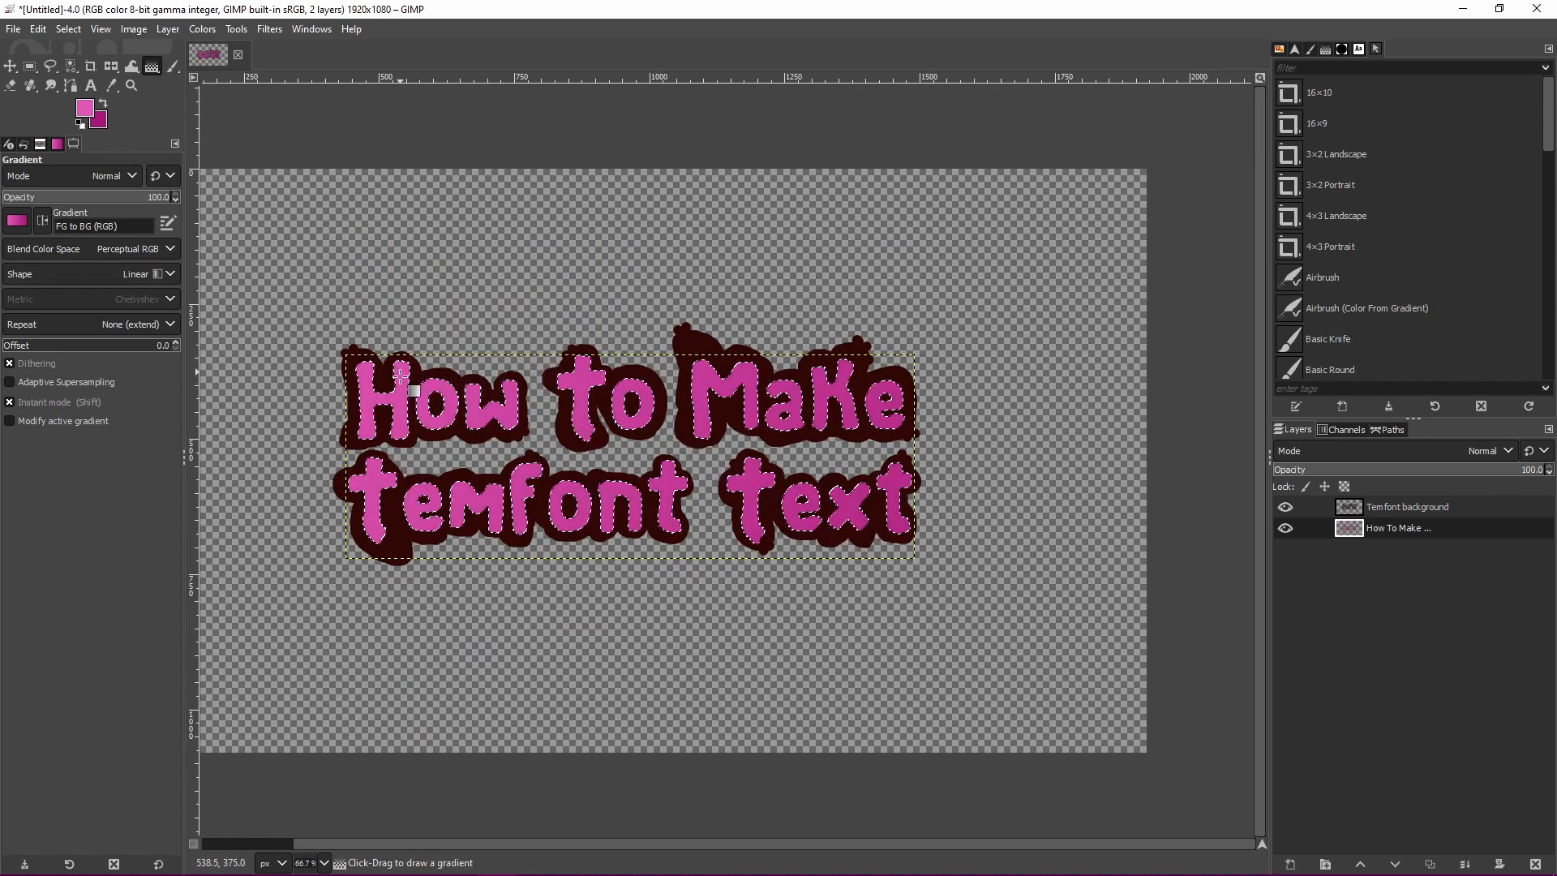
left_click_drag(640, 224, 636, 653)
left_click_drag(1078, 227, 435, 551)
left_click_drag(657, 464, 840, 575)
left_click_drag(1038, 617, 873, 543)
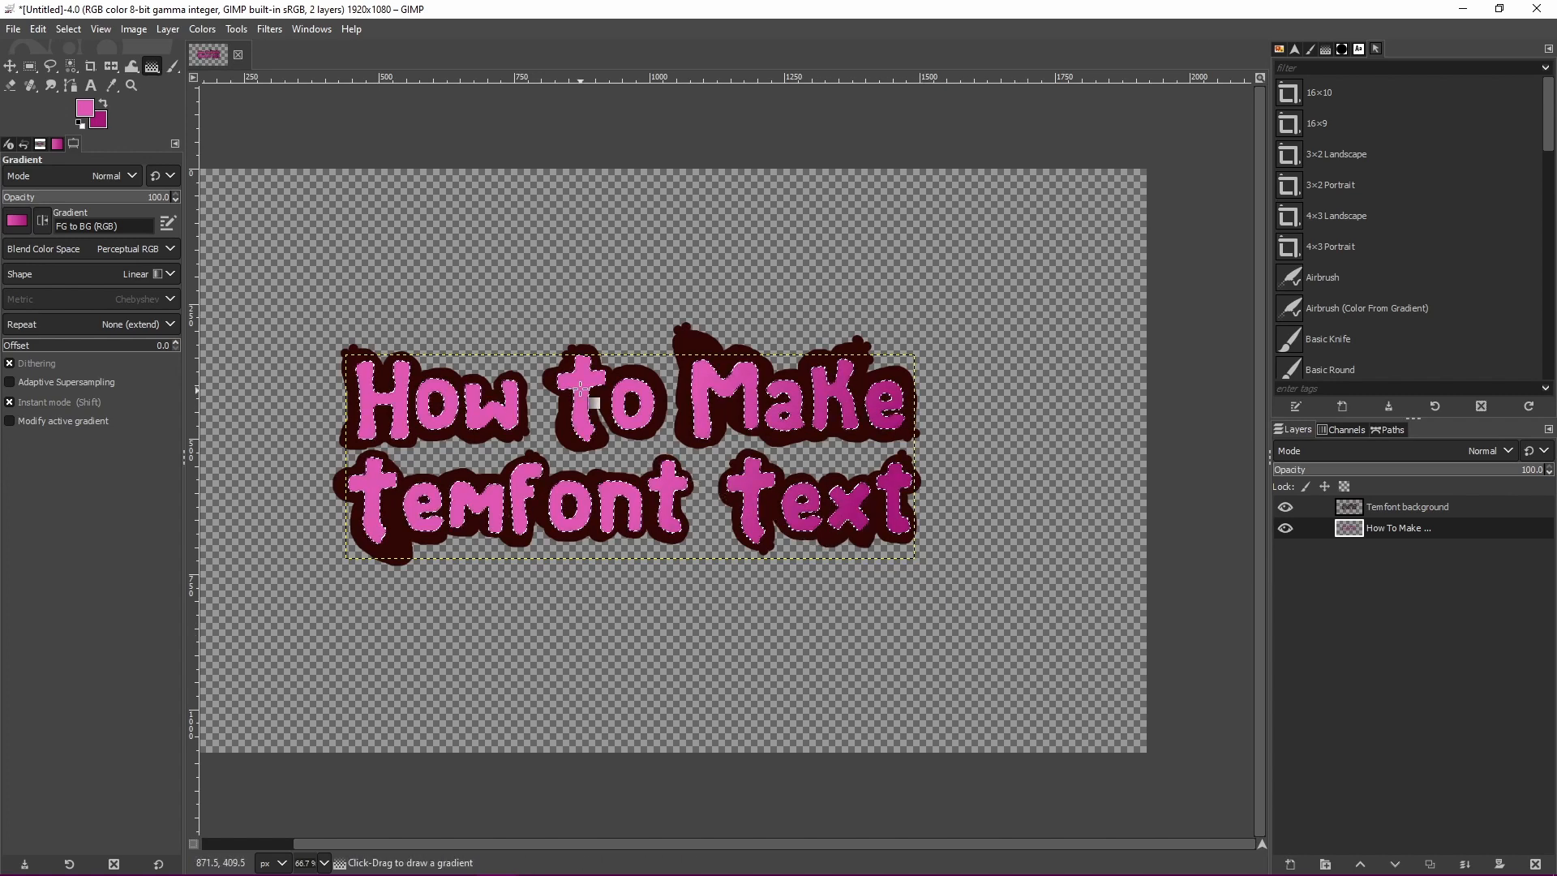
left_click_drag(418, 305, 525, 422)
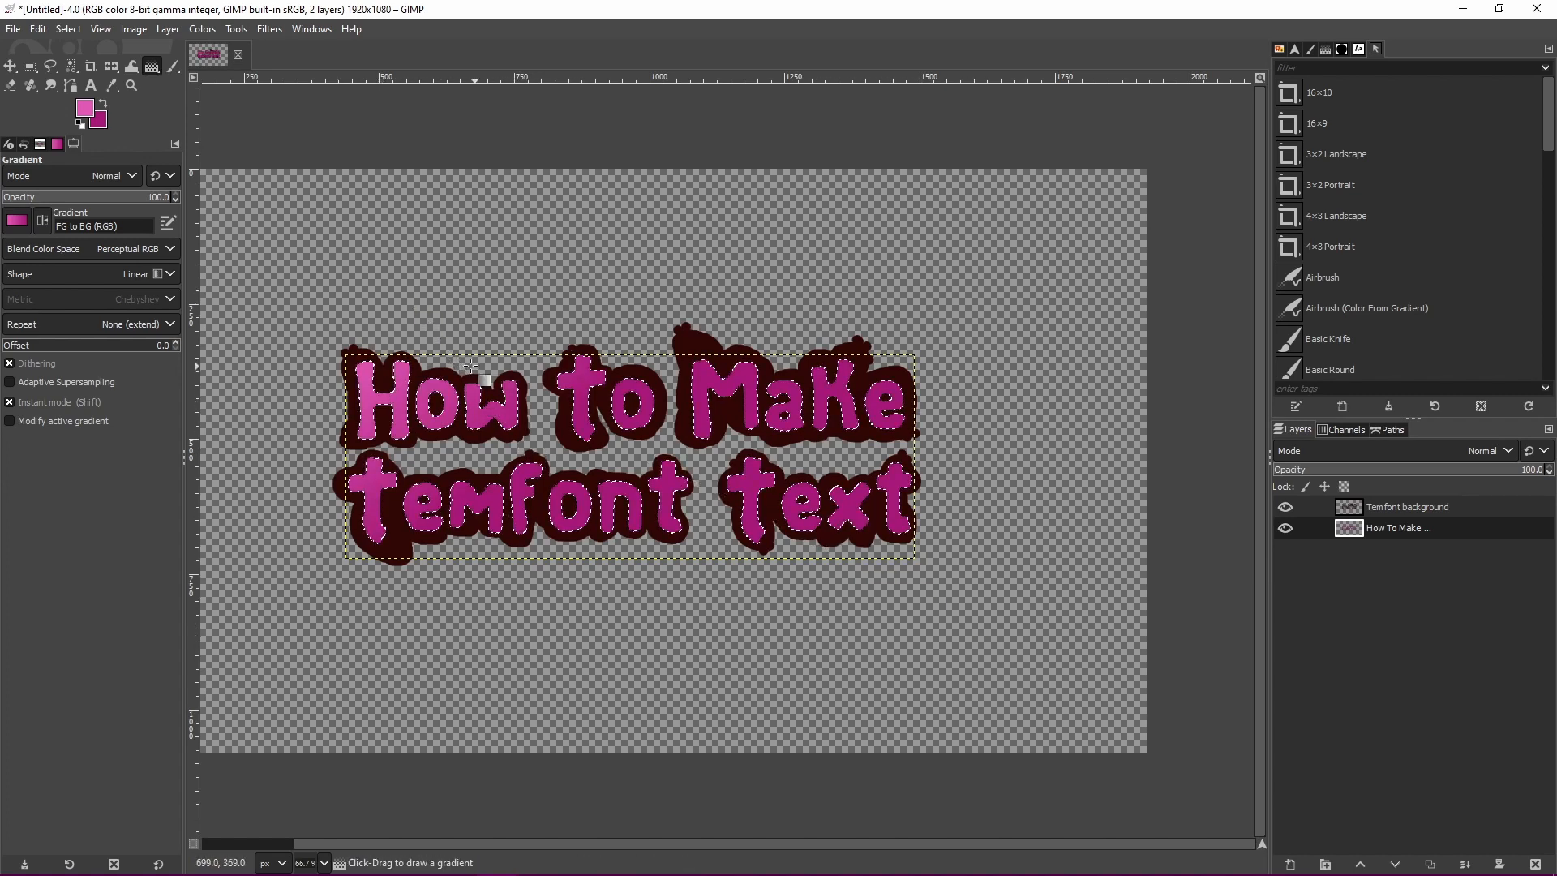
left_click_drag(284, 284, 697, 509)
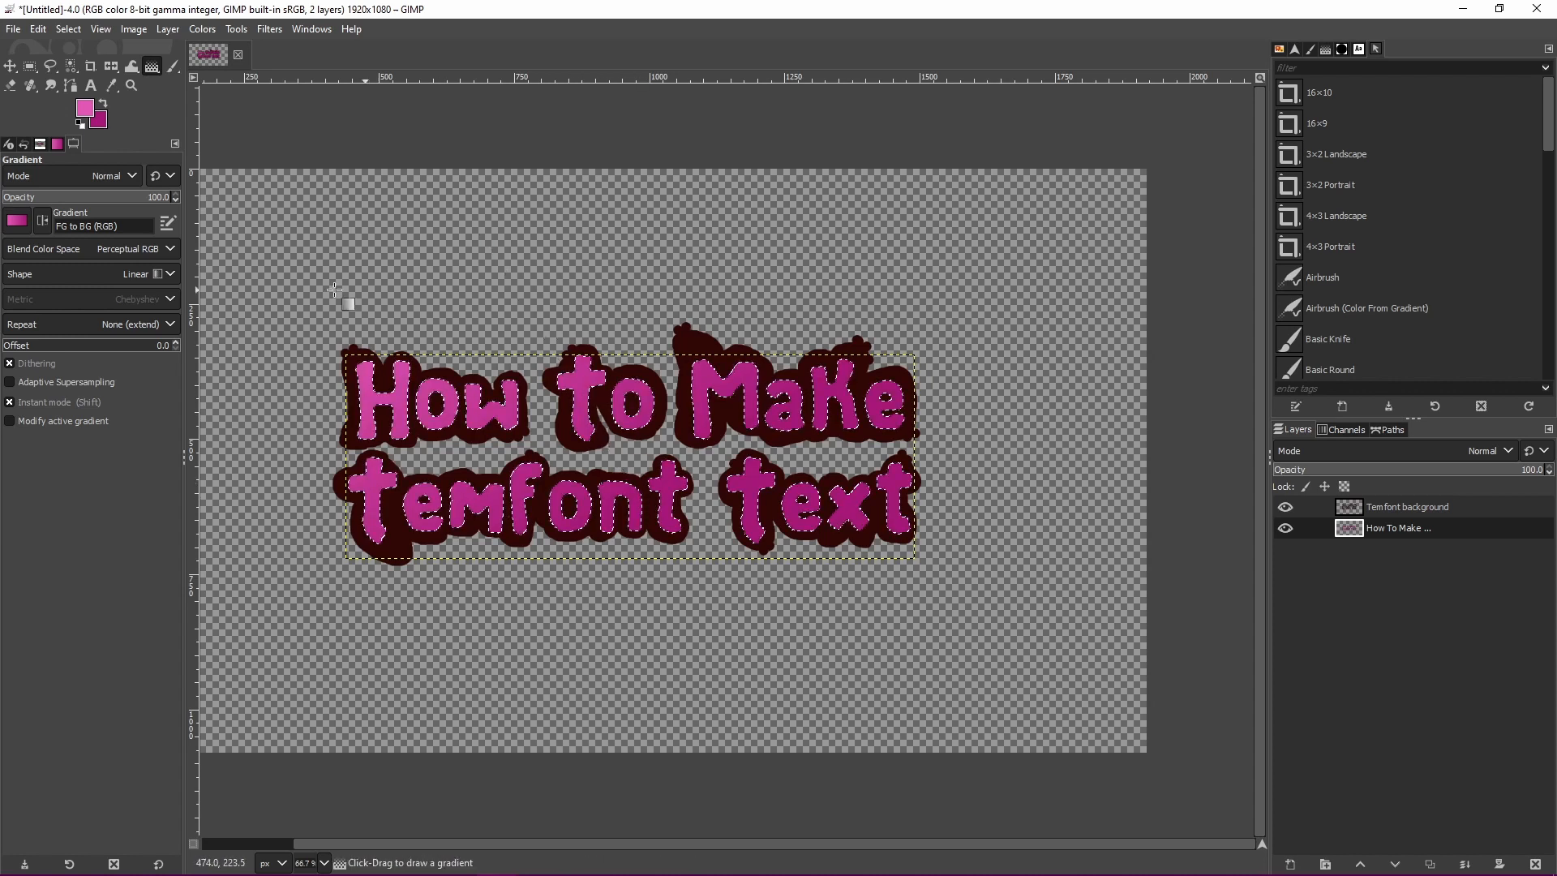
Try radial pink-to-magenta gradients on the letters, centred above the top line of the title.
left_click(143, 274)
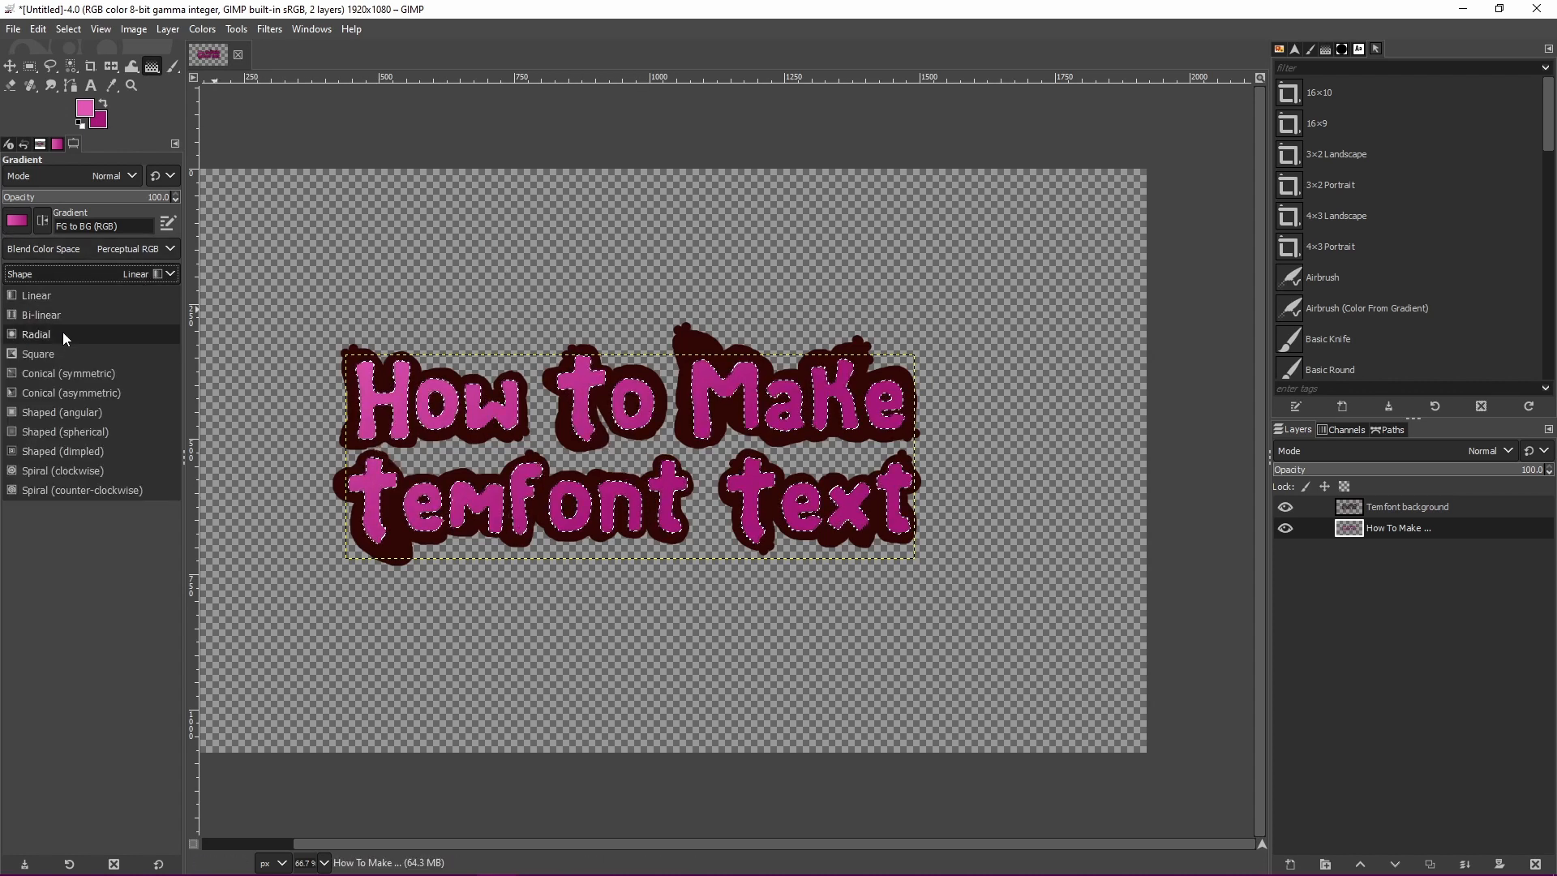
left_click(61, 334)
left_click_drag(511, 332, 598, 459)
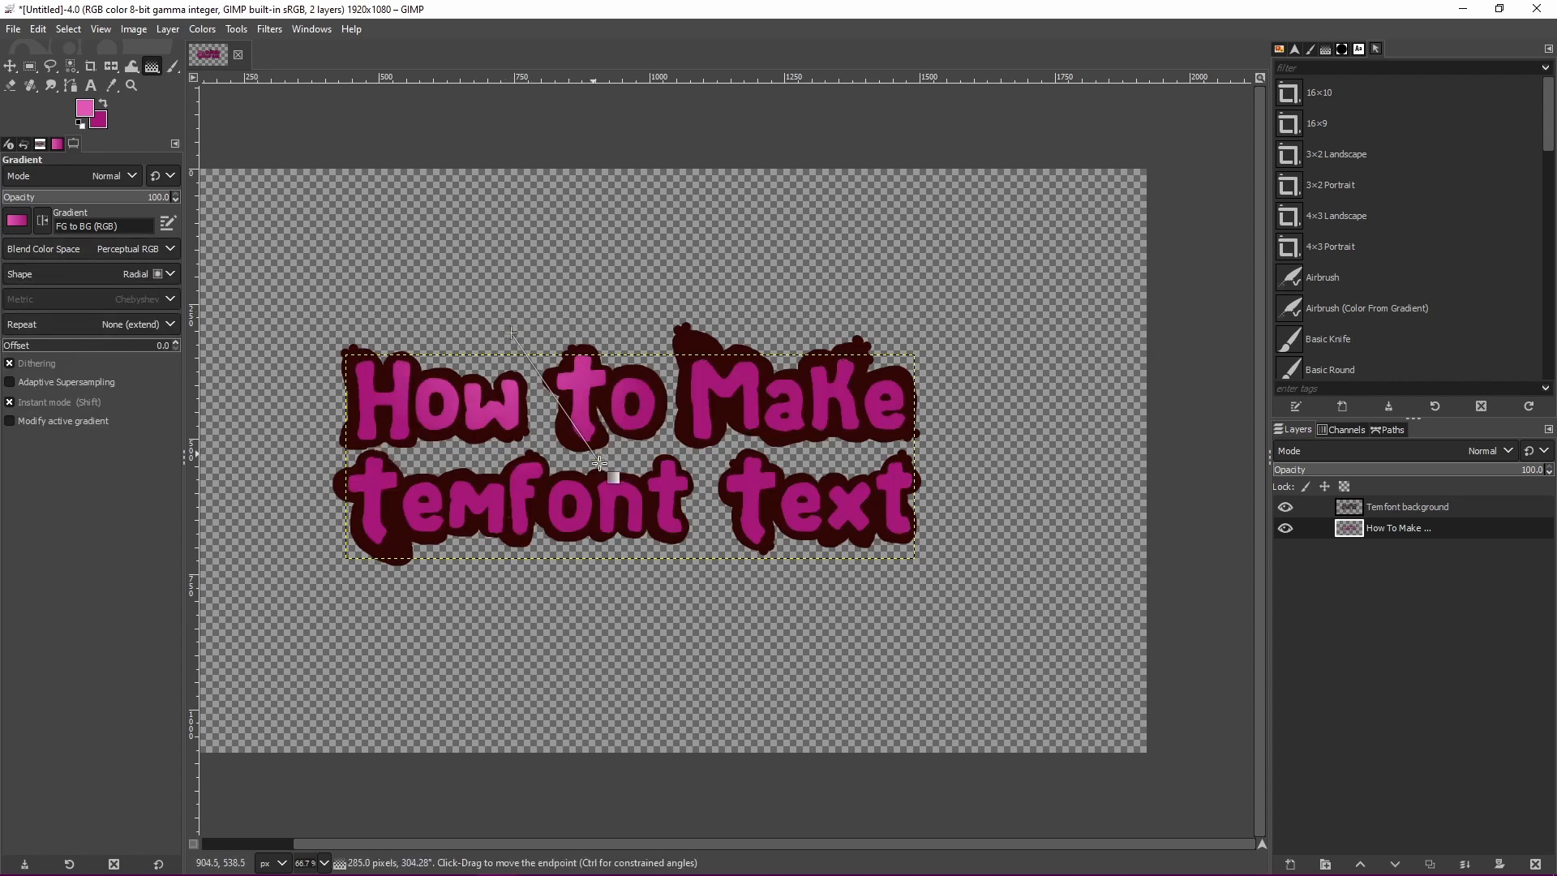
left_click_drag(646, 326, 703, 503)
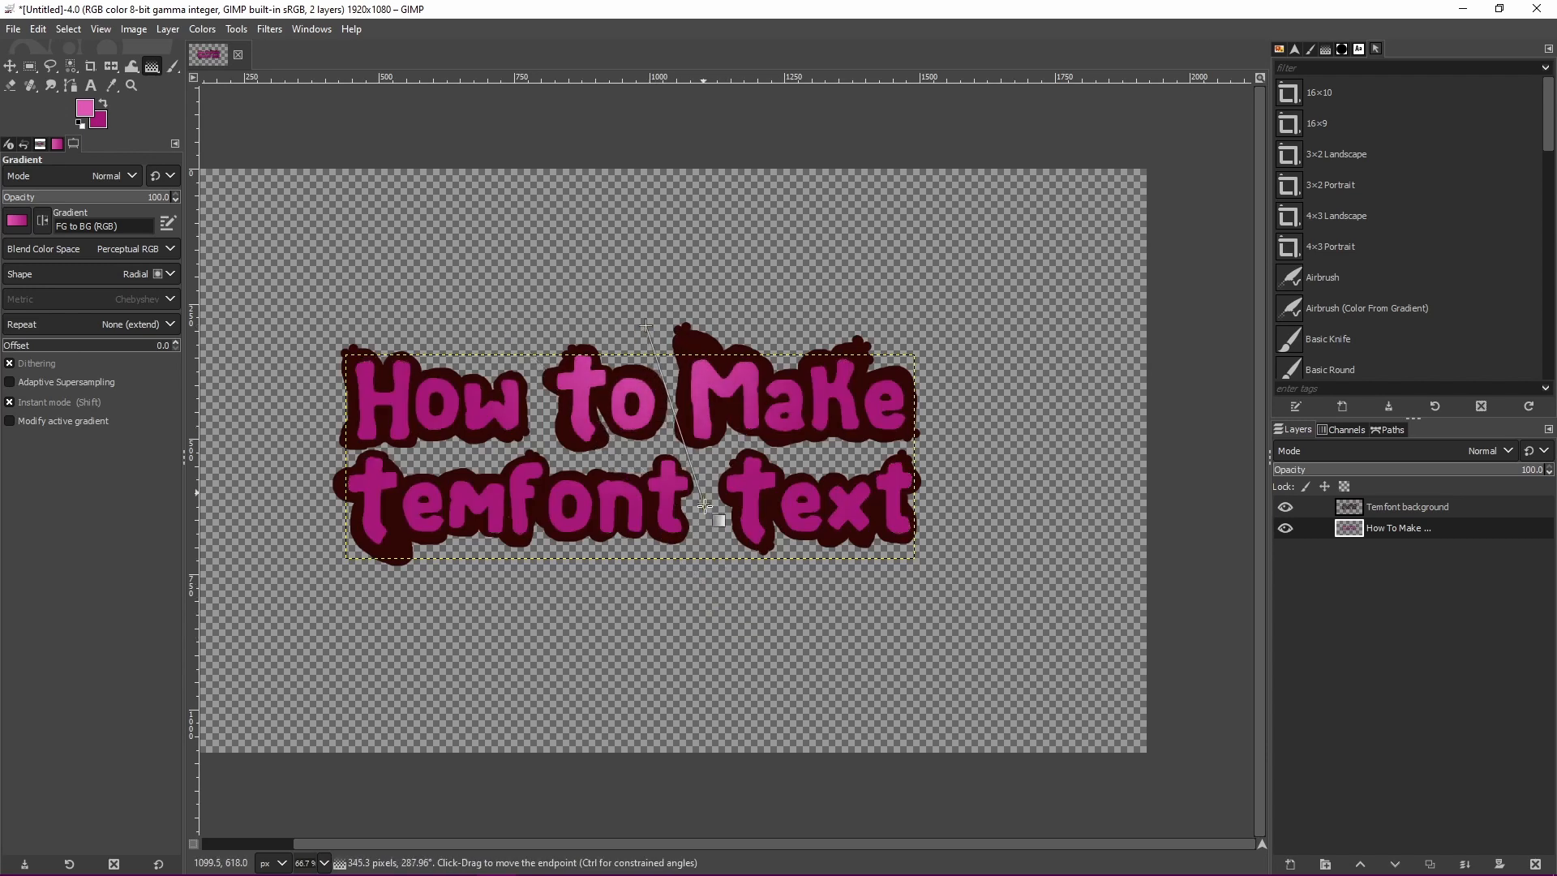
key("Return")
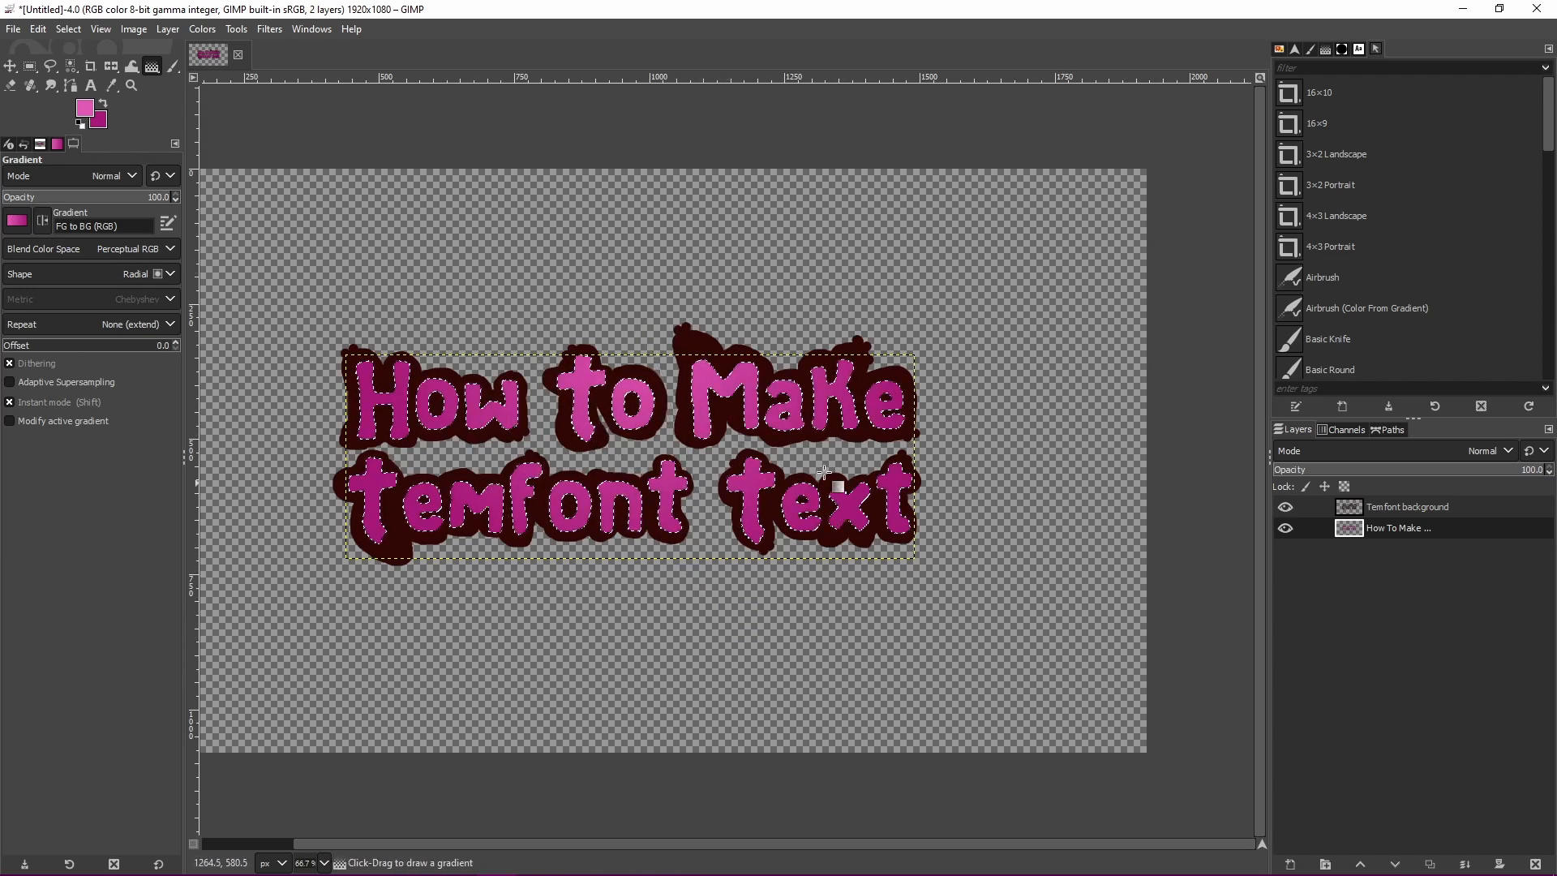
left_click(104, 249)
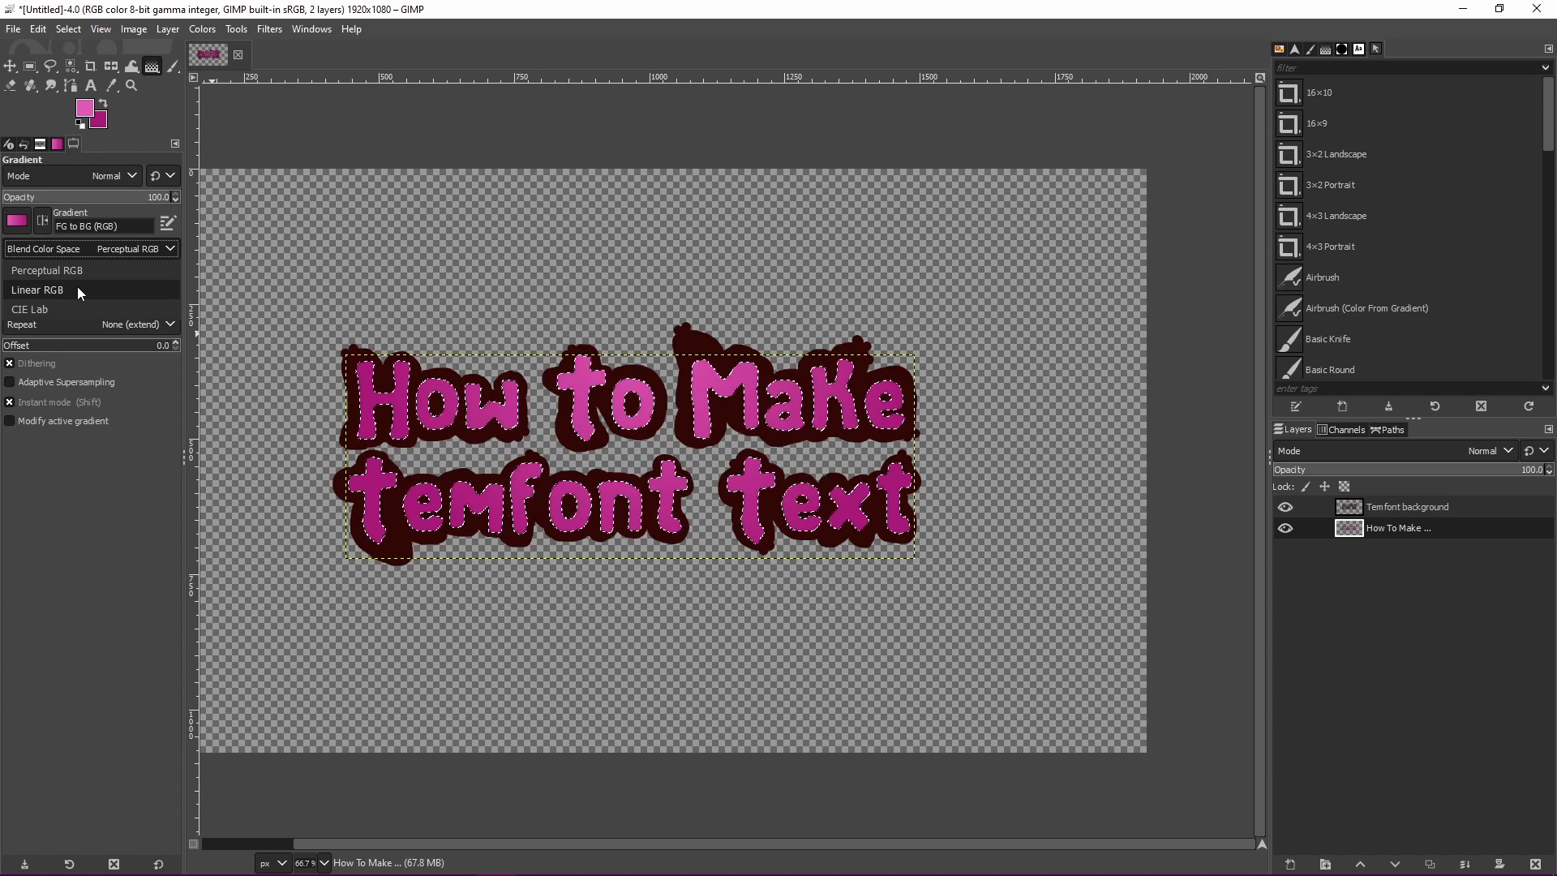
left_click(77, 286)
left_click(66, 251)
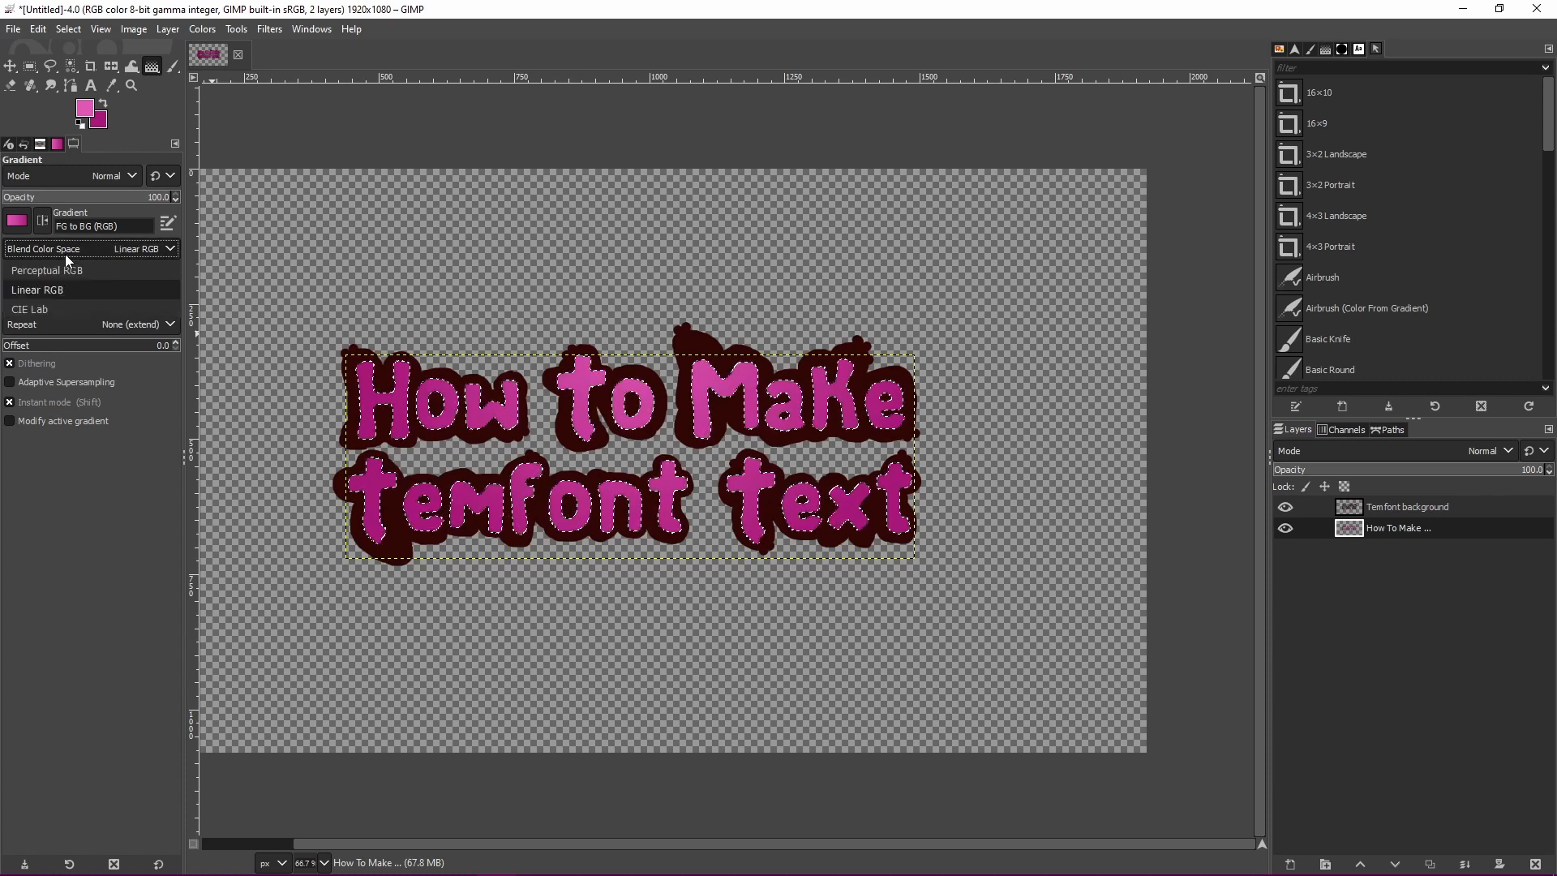
left_click(73, 271)
Set the gradient shape to Linear and fill the letters with a diagonal light-pink to magenta gradient, darkest at the end of "Text".
left_click(70, 275)
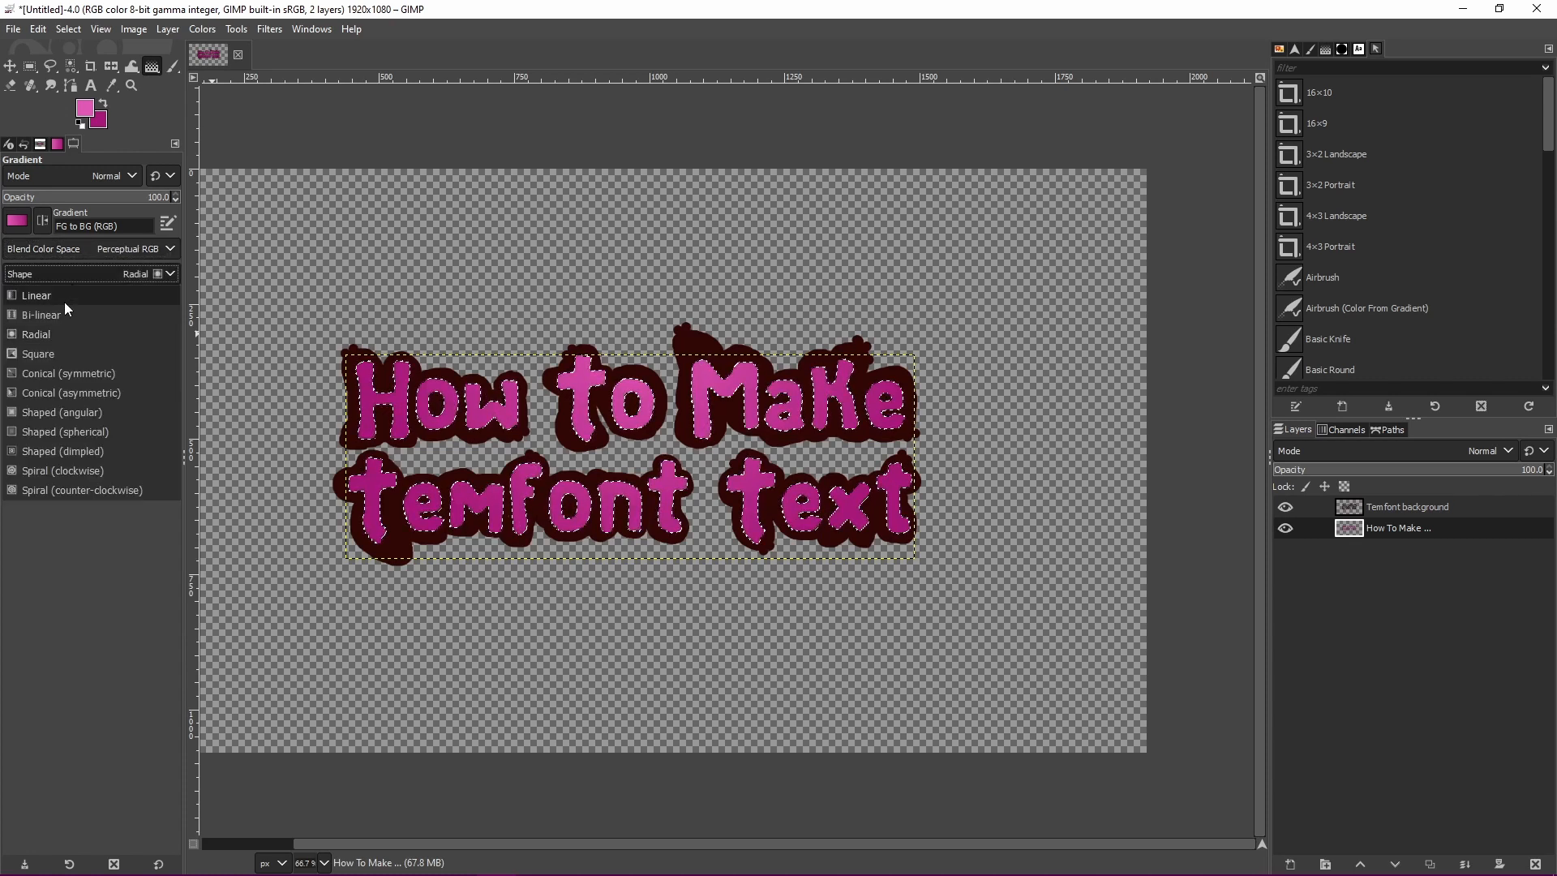
left_click(65, 302)
key("Escape")
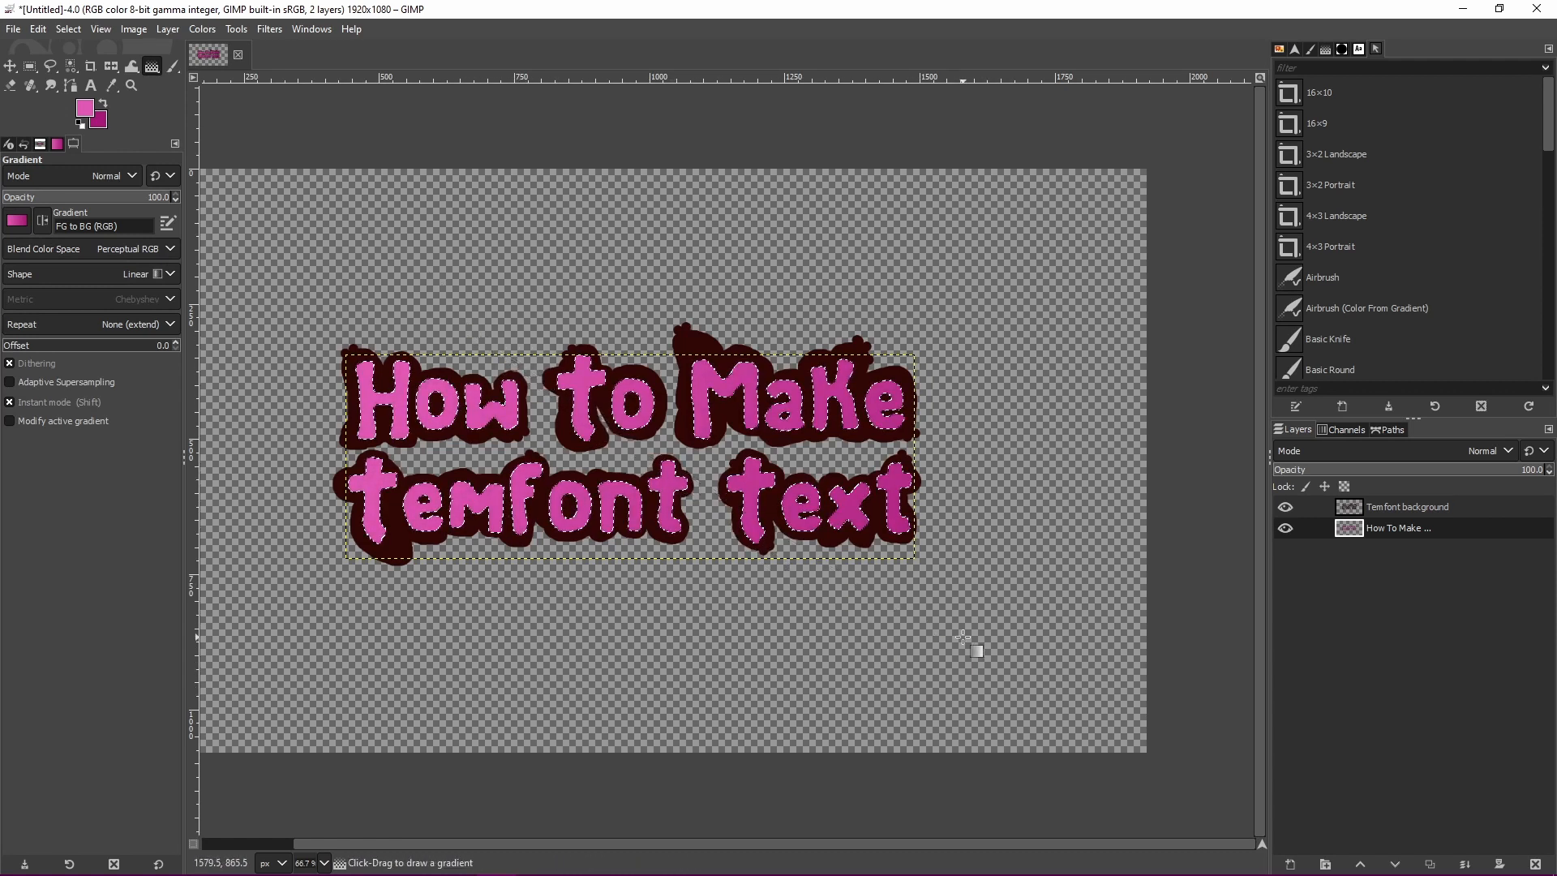
Select the dark red outline by colour on the "Temfont background" layer.
left_click(1378, 505)
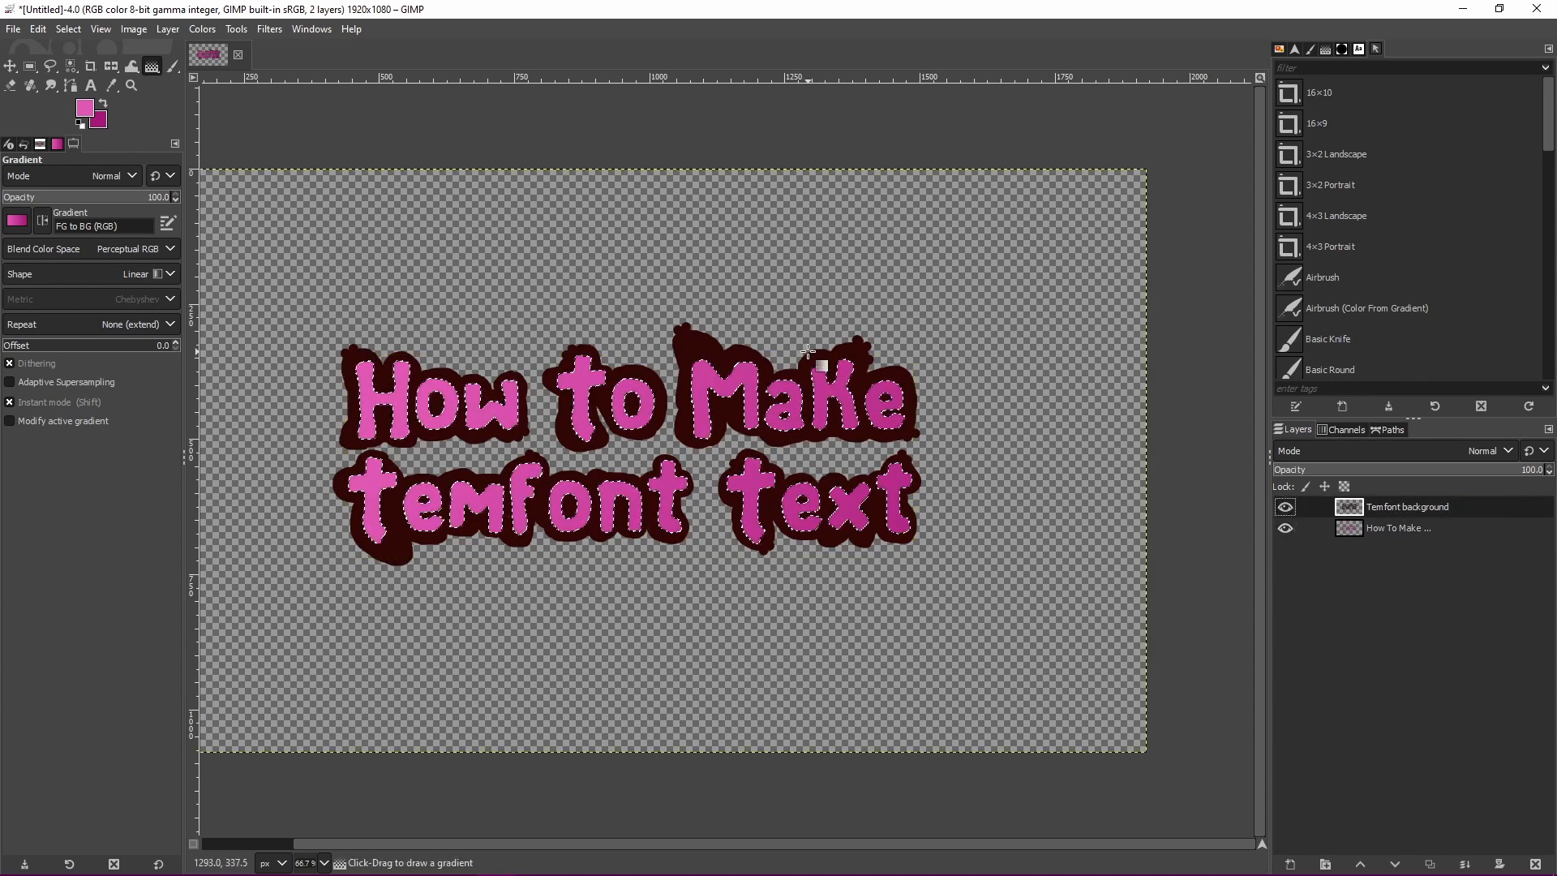
left_click(72, 63)
scroll(606, 367, "up", 2)
left_click(587, 364)
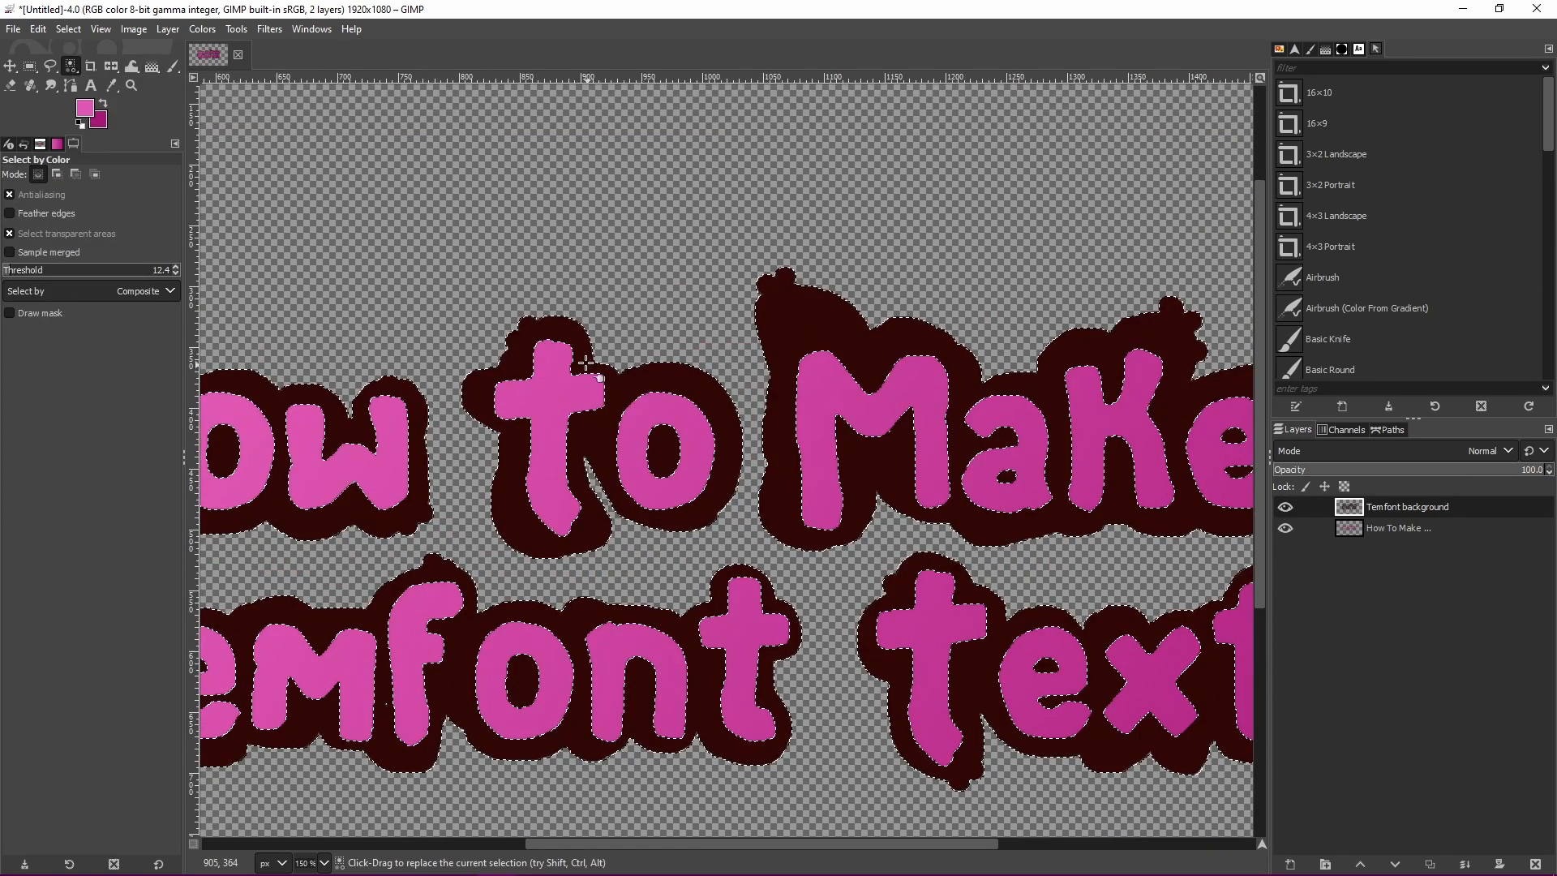
scroll(576, 356, "down", 2)
scroll(576, 357, "up", 1)
scroll(576, 357, "down", 1)
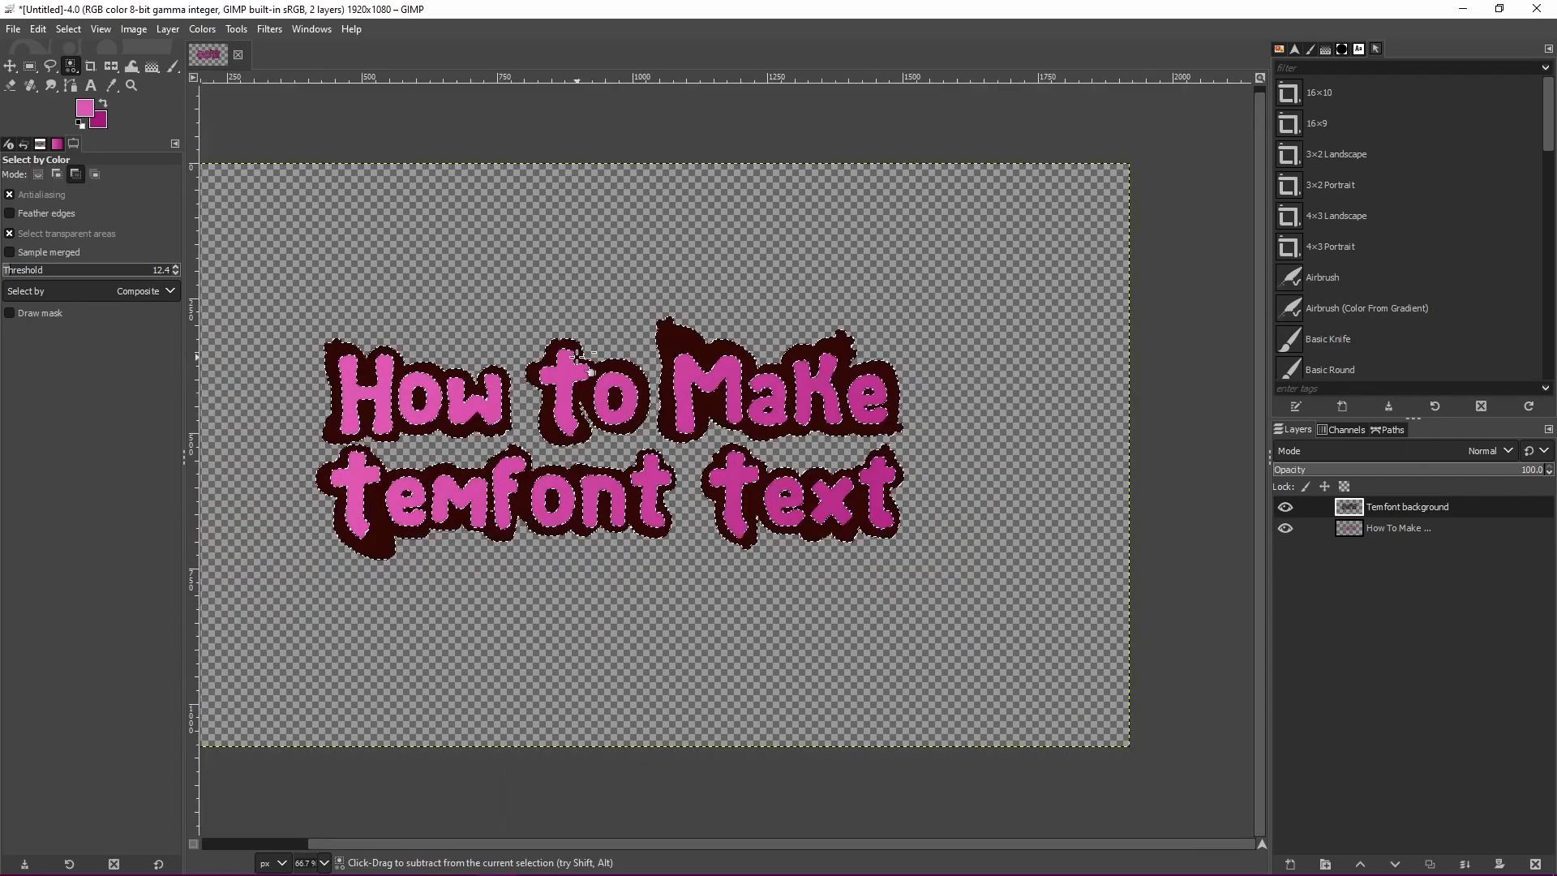
Change the two gradient colours to a dark magenta and a darker maroon for the title's outline.
left_click(102, 107)
left_click(88, 112)
left_click_drag(115, 171, 133, 219)
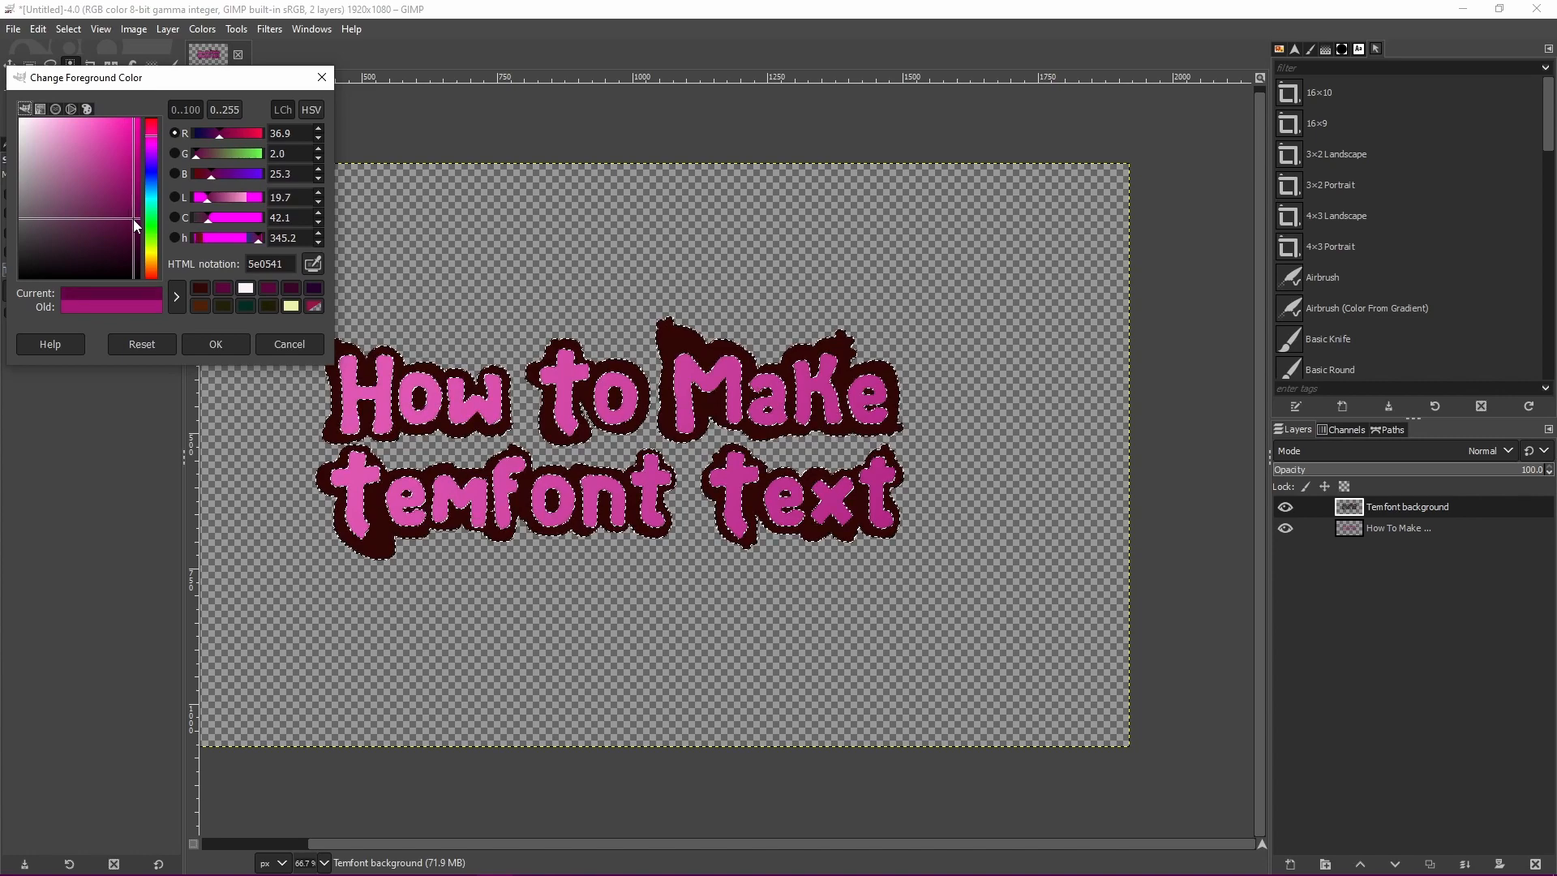
left_click(211, 344)
left_click(102, 106)
left_click(88, 108)
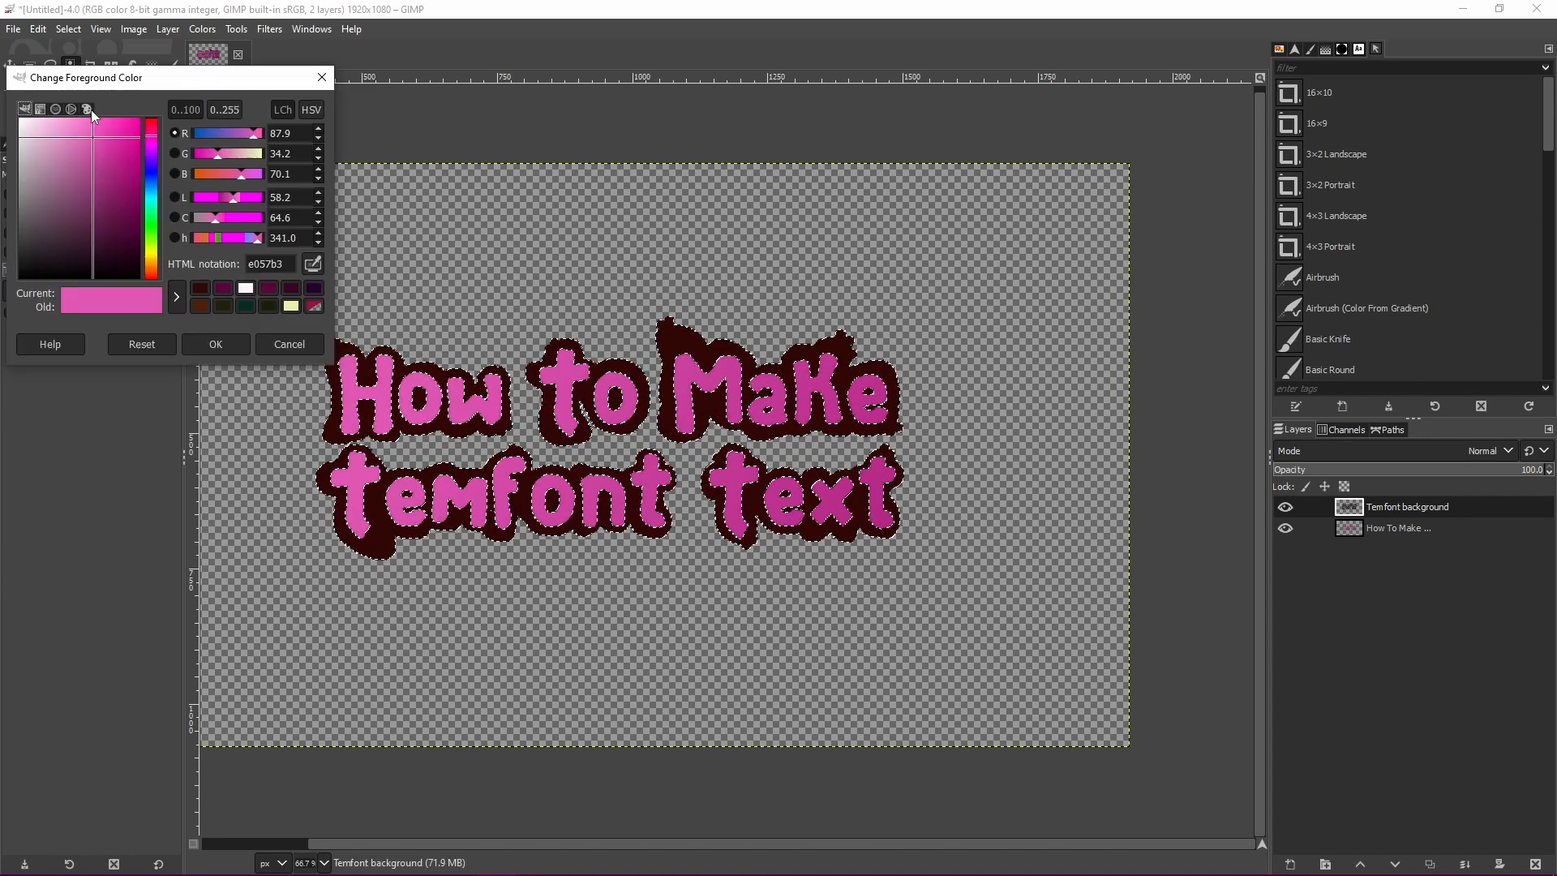
left_click_drag(156, 134, 136, 231)
left_click(216, 344)
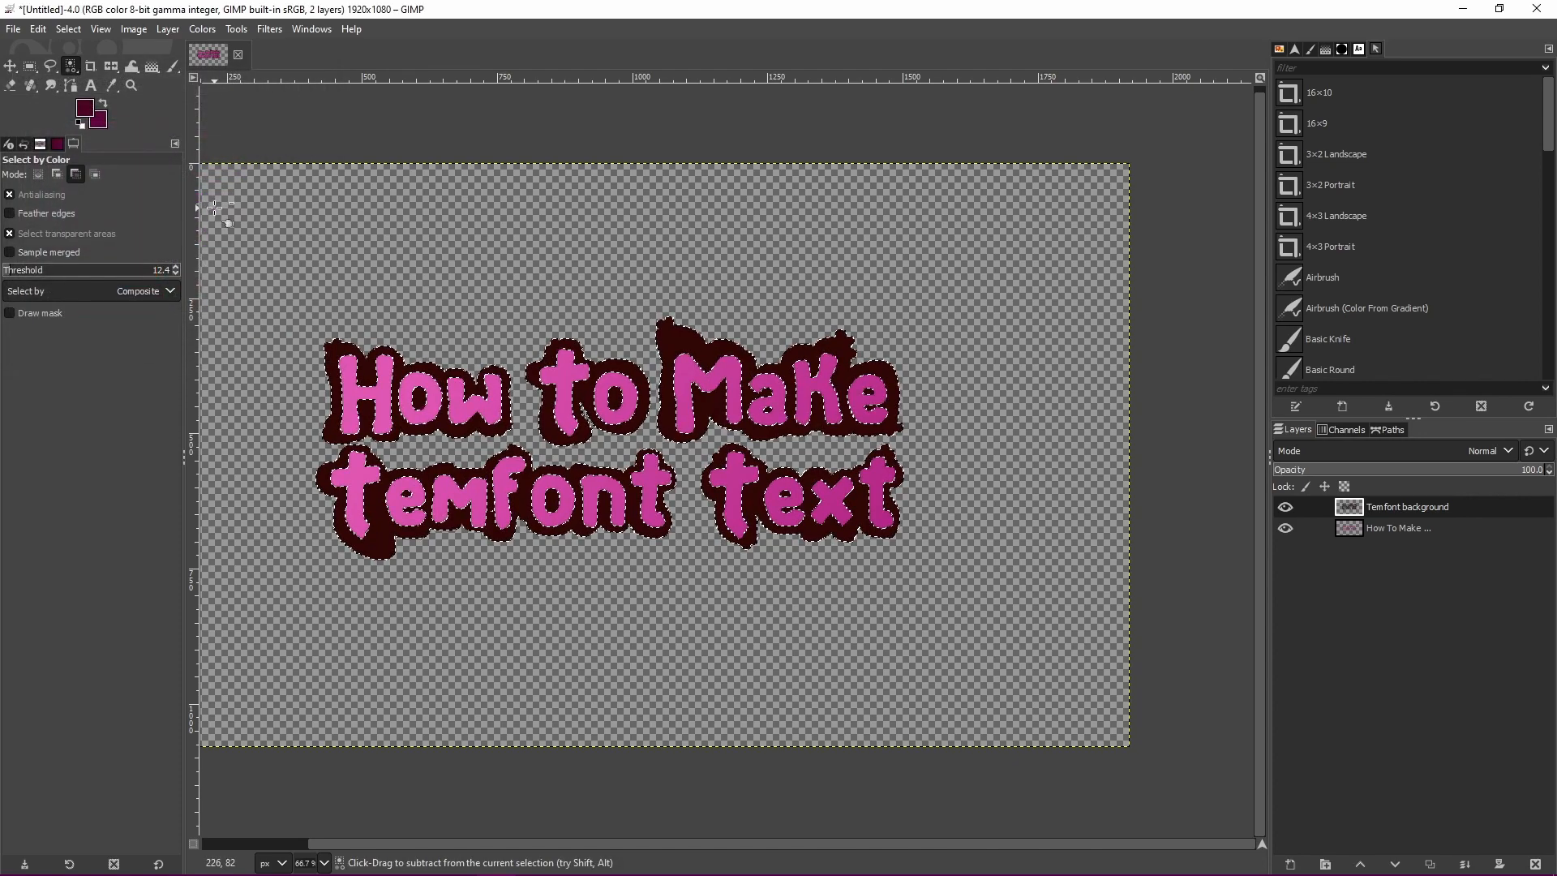
Fill the selected outline with a Shaped (spherical) gradient using the Chebyshev metric and the dark magenta to maroon colours.
scroll(215, 209, "up", 1)
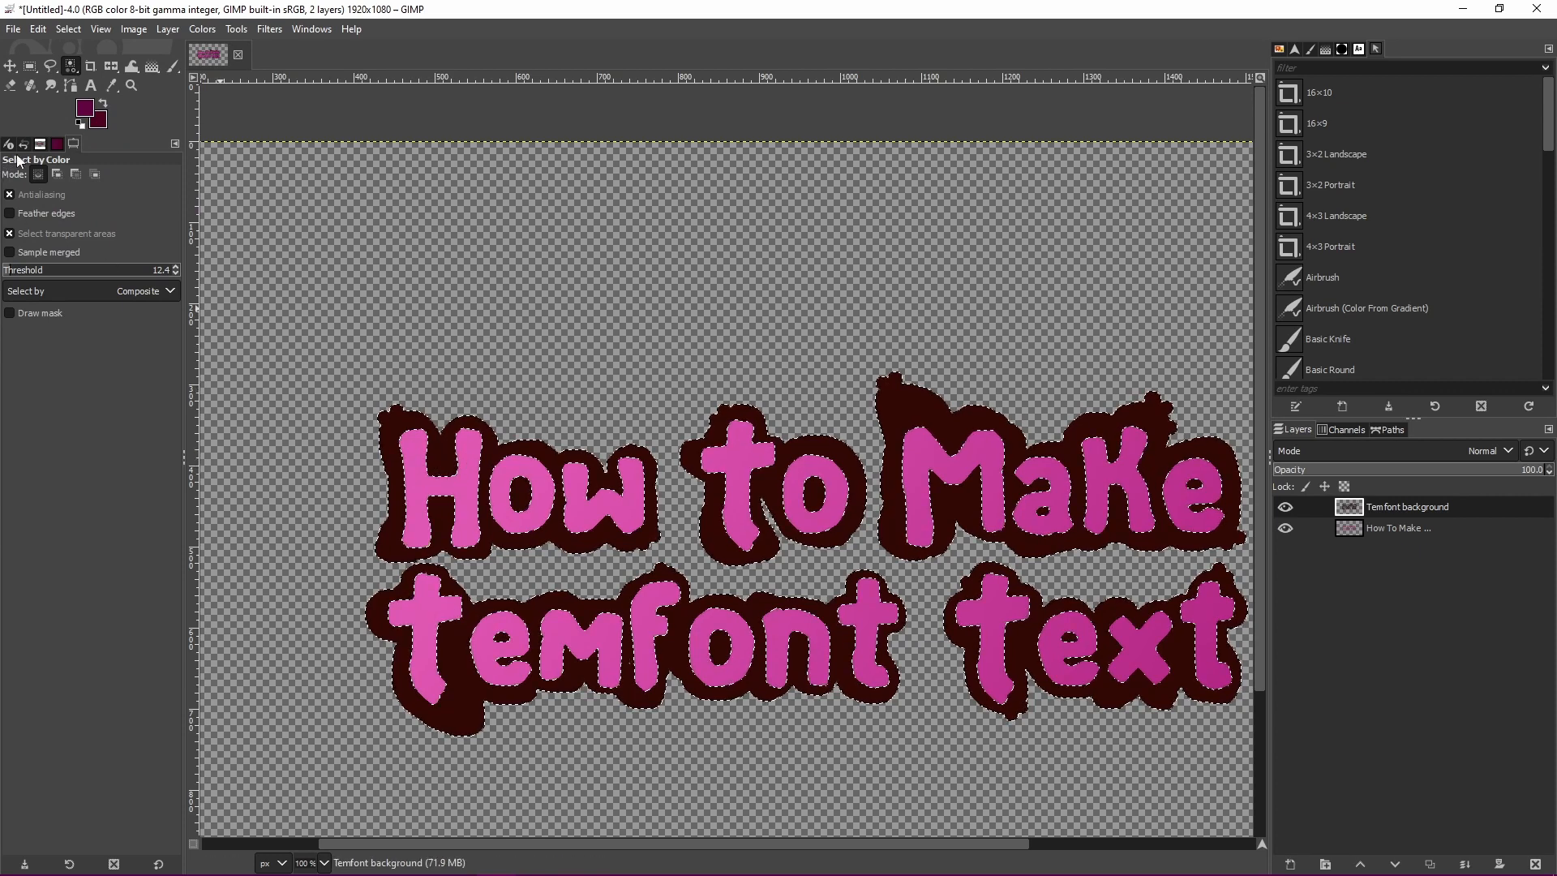
left_click(152, 66)
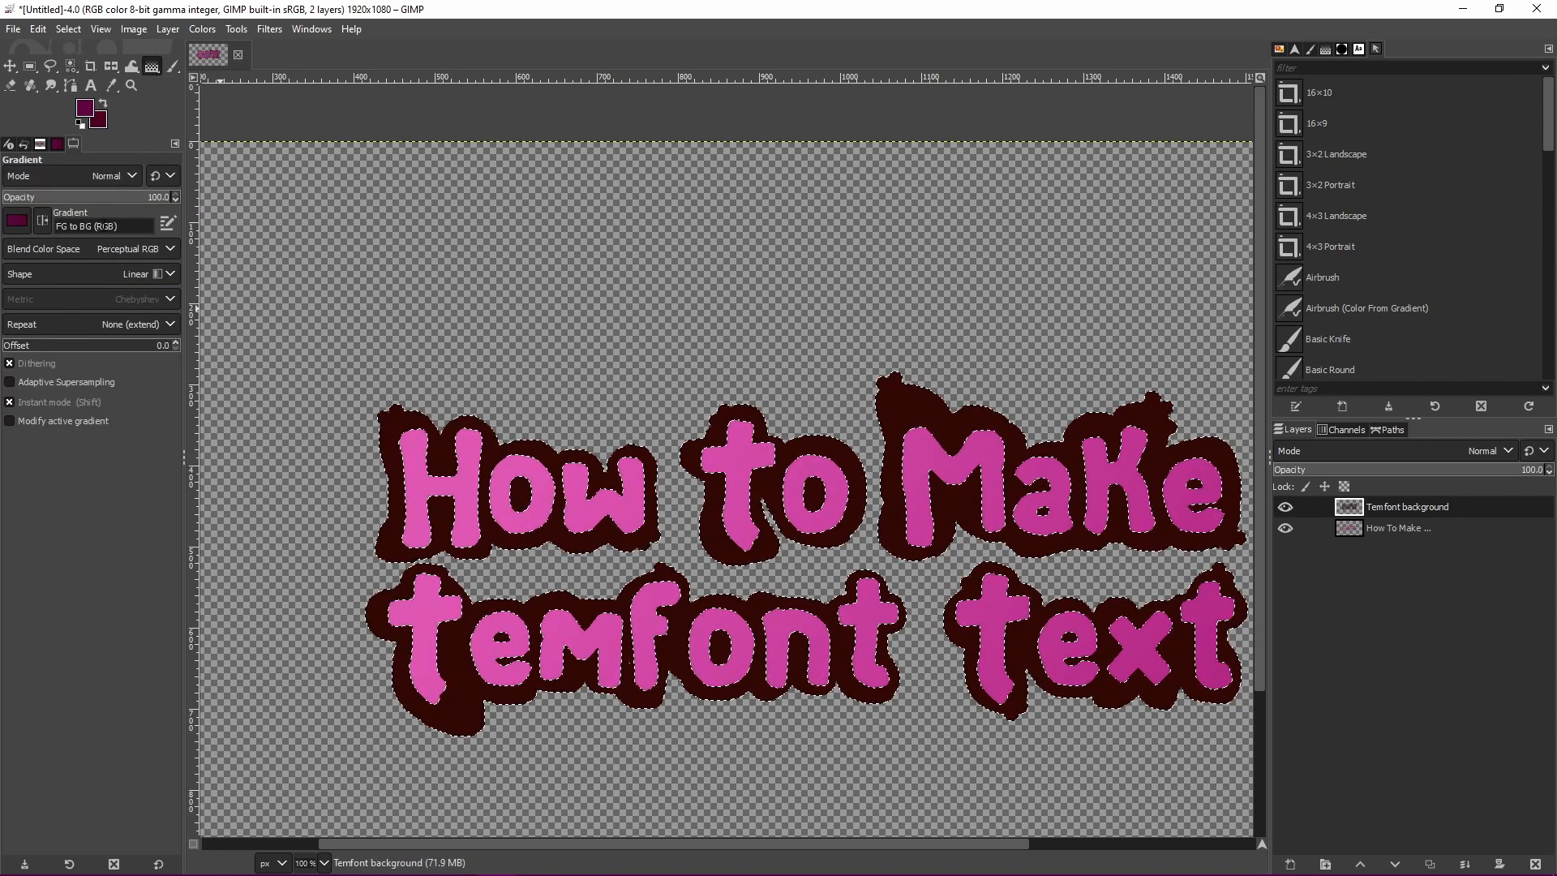
left_click(141, 279)
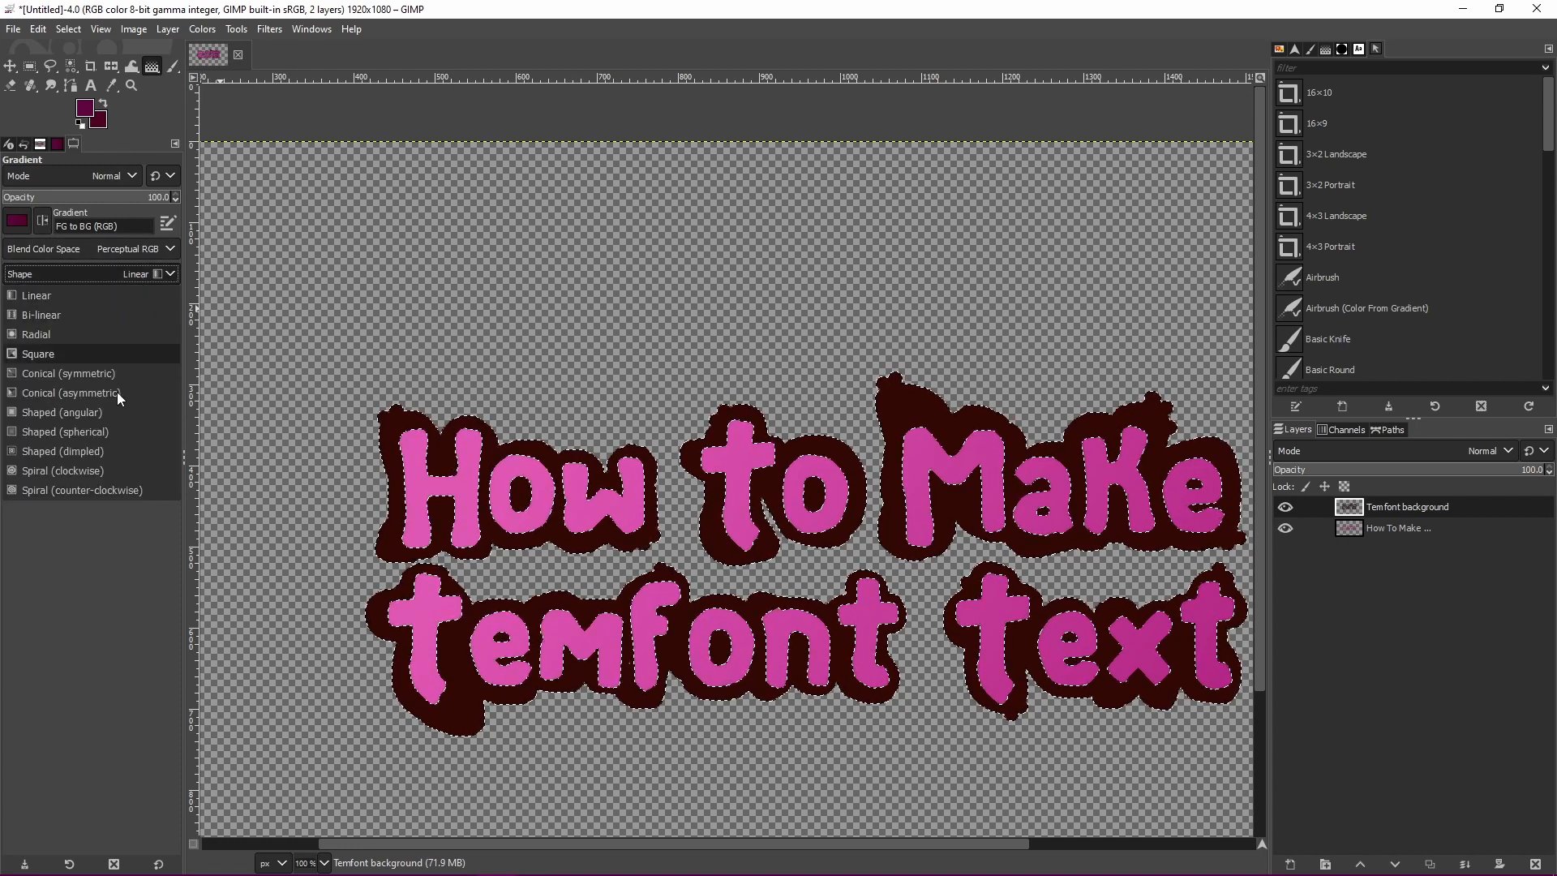
left_click(102, 432)
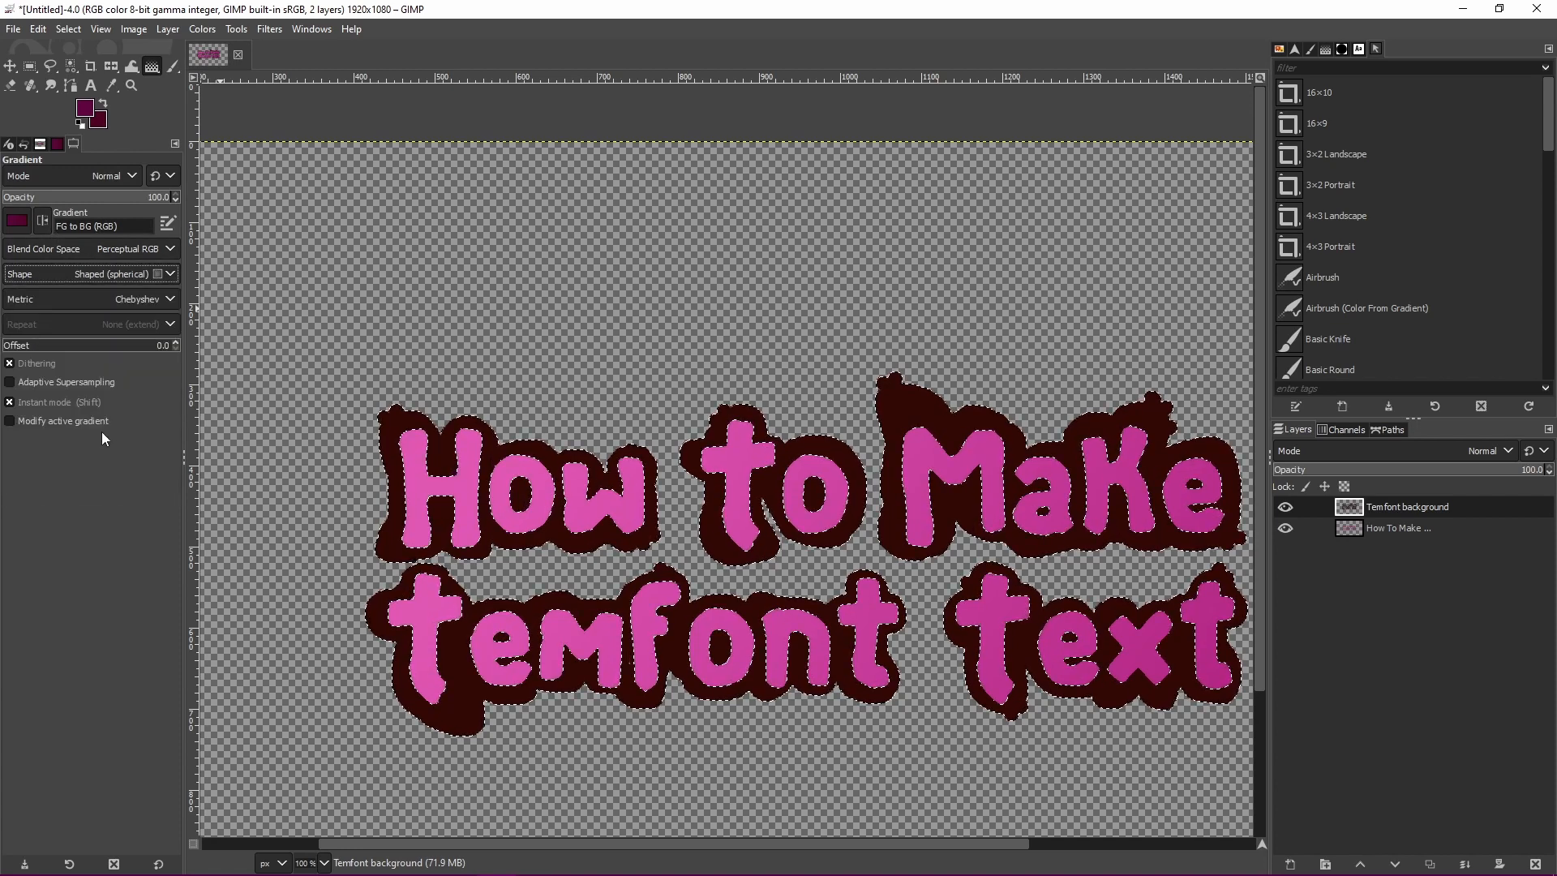
left_click(135, 301)
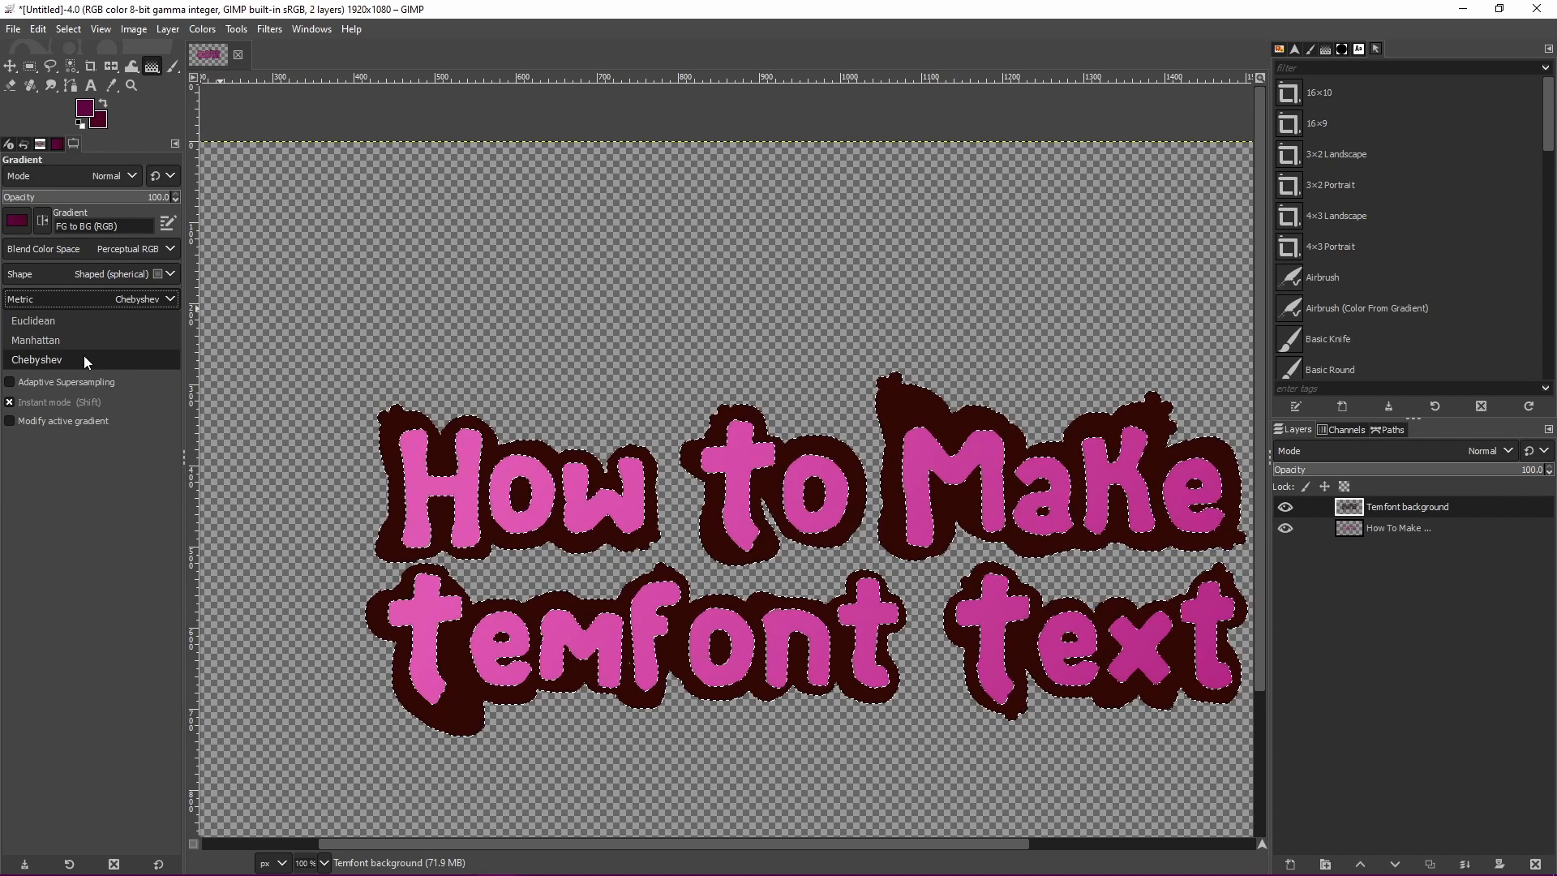
left_click(84, 357)
scroll(843, 458, "down", 1)
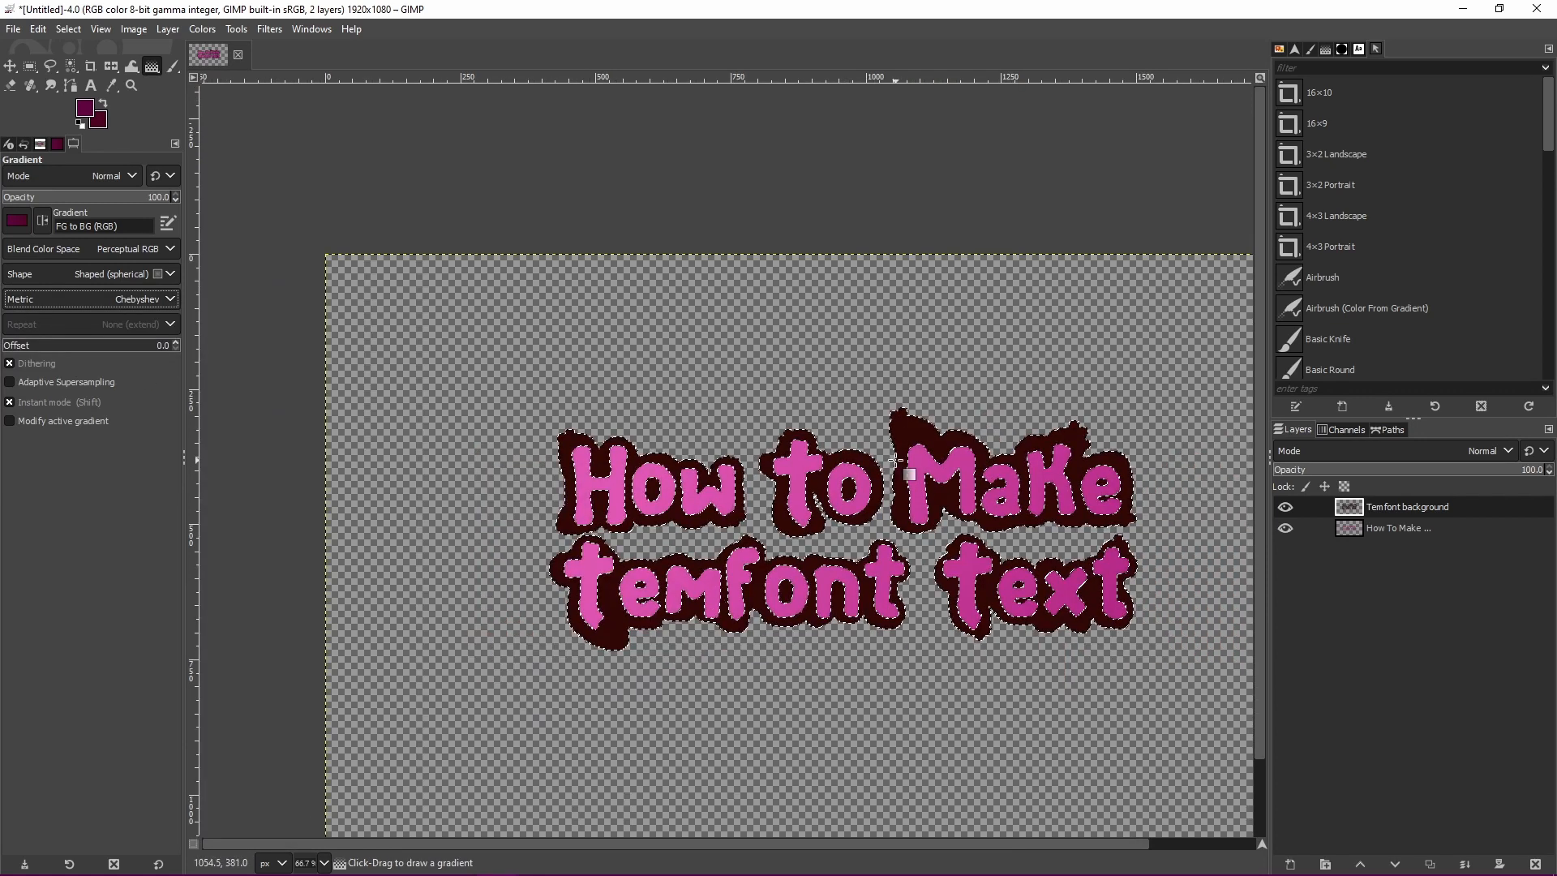
left_click_drag(905, 438, 921, 549)
left_click_drag(1100, 621, 934, 614)
key("Return")
scroll(957, 632, "up", 1)
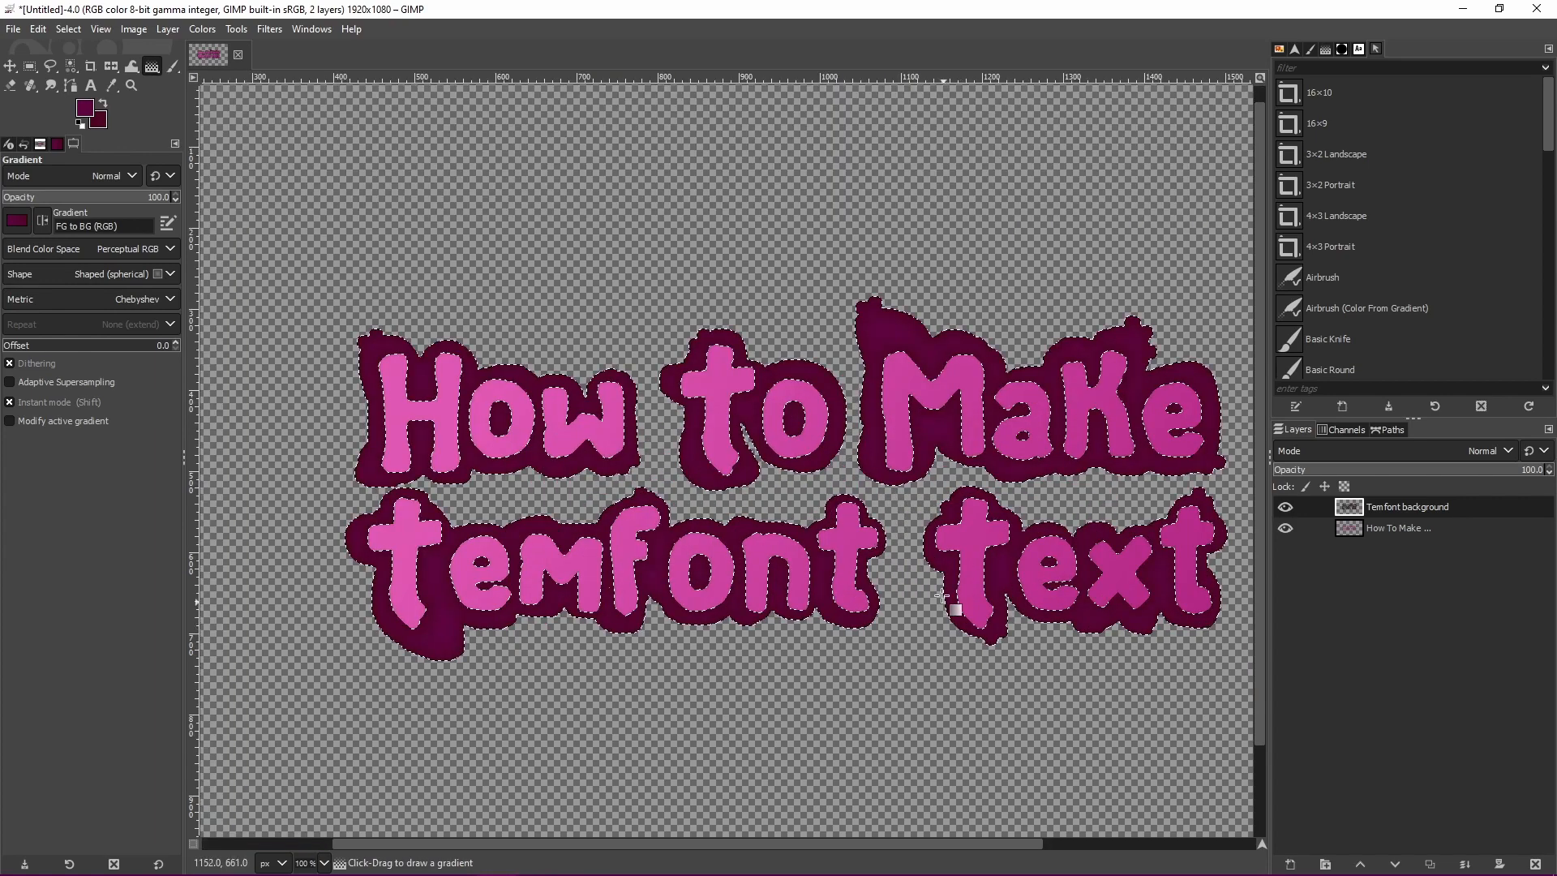
Darken the foreground to a deep purple and the background to near-black, and refill the outline with the spherical gradient.
left_click(85, 107)
left_click_drag(130, 230, 134, 245)
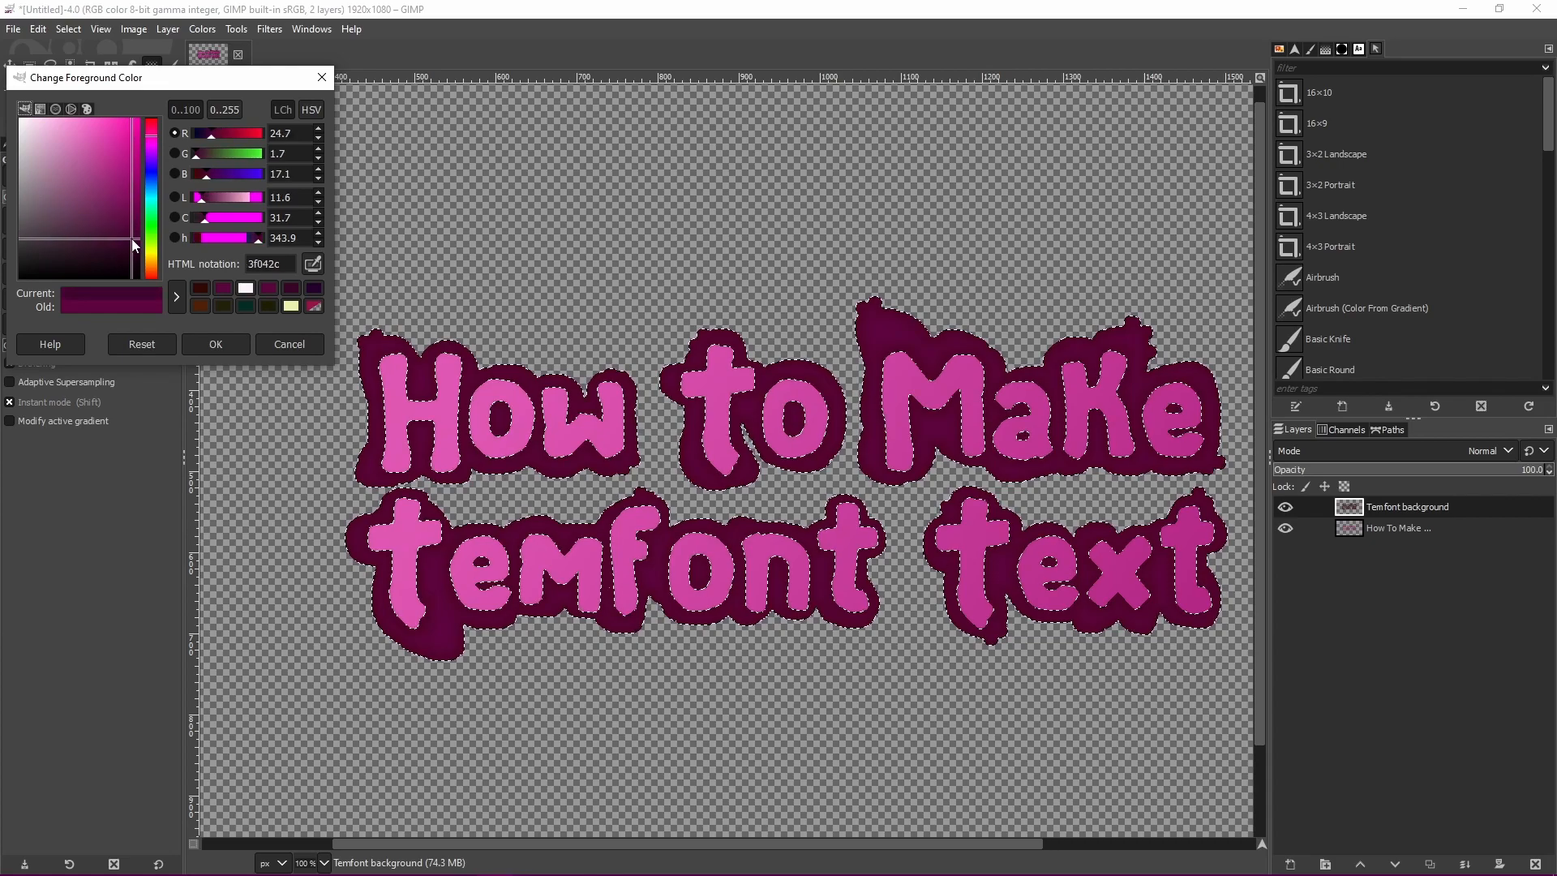
left_click(215, 344)
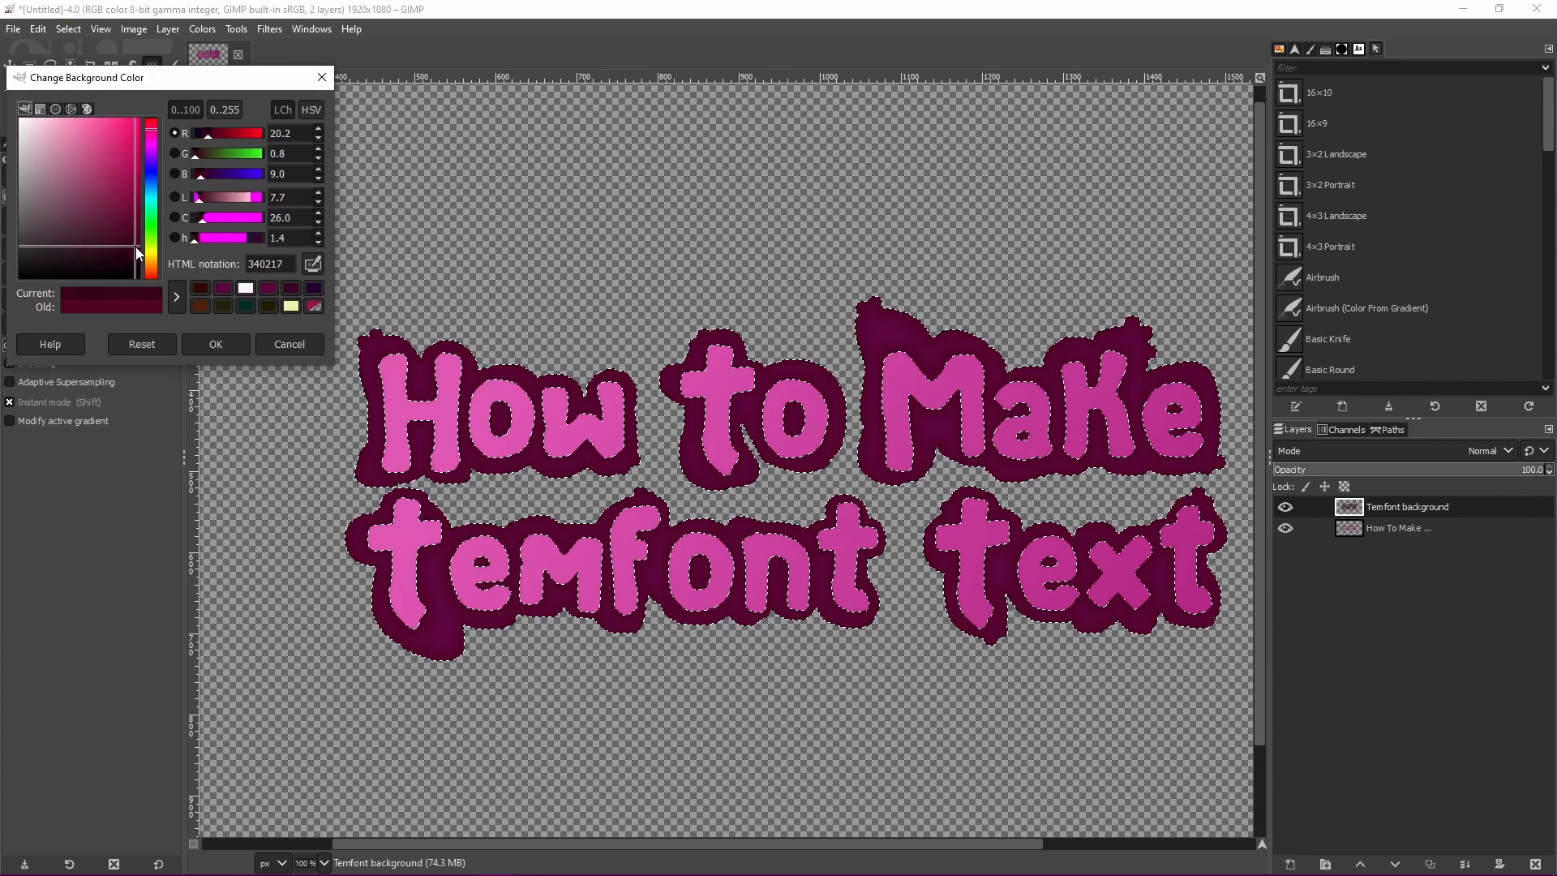
left_click(216, 344)
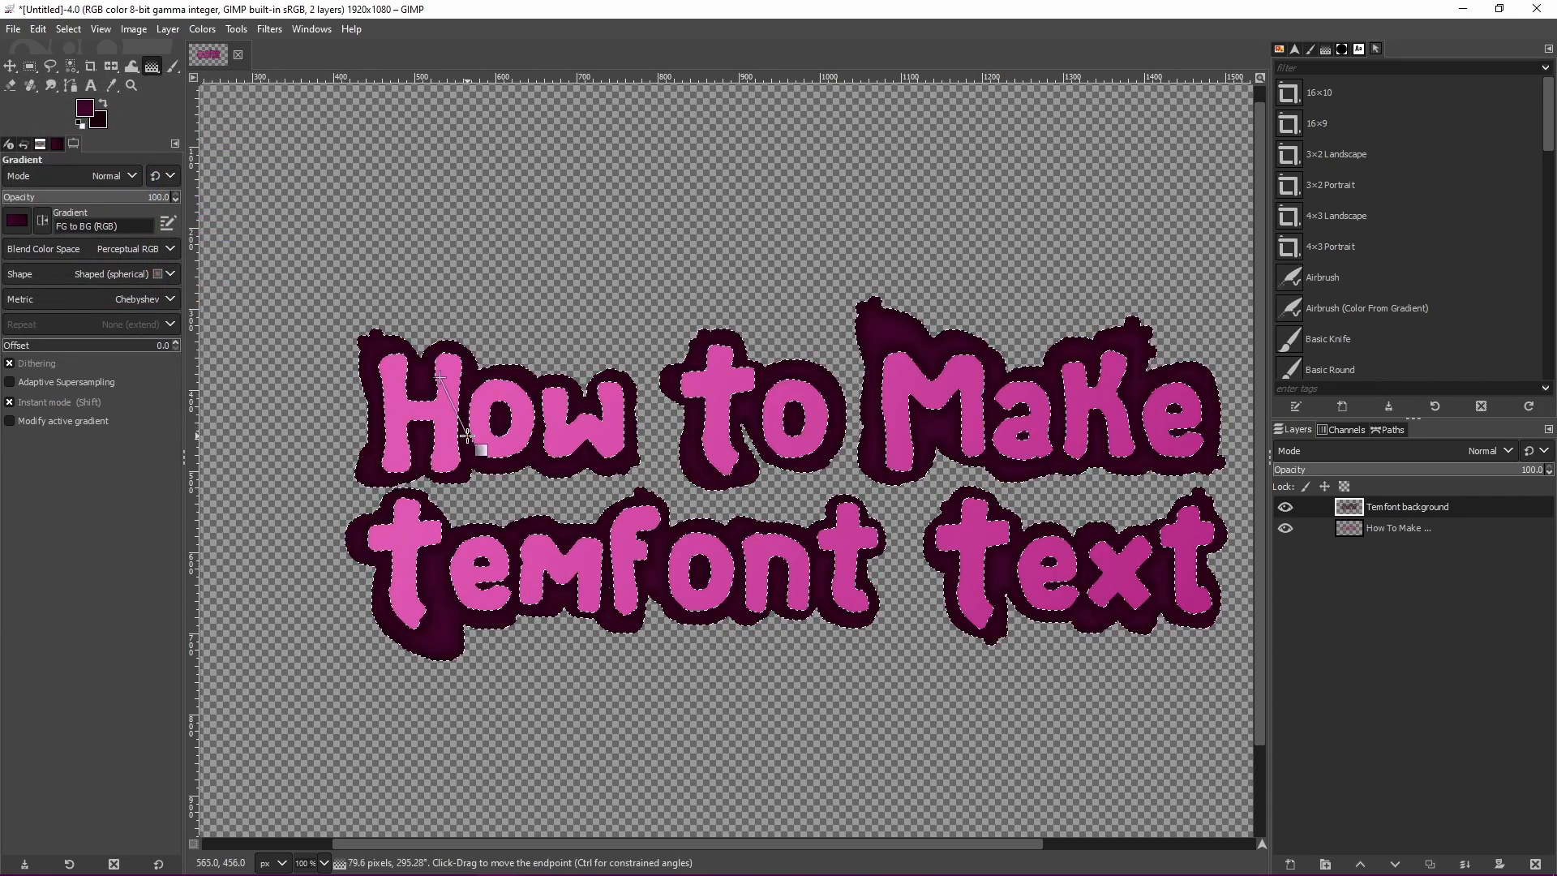
scroll(502, 416, "up", 3)
scroll(497, 417, "up", 1)
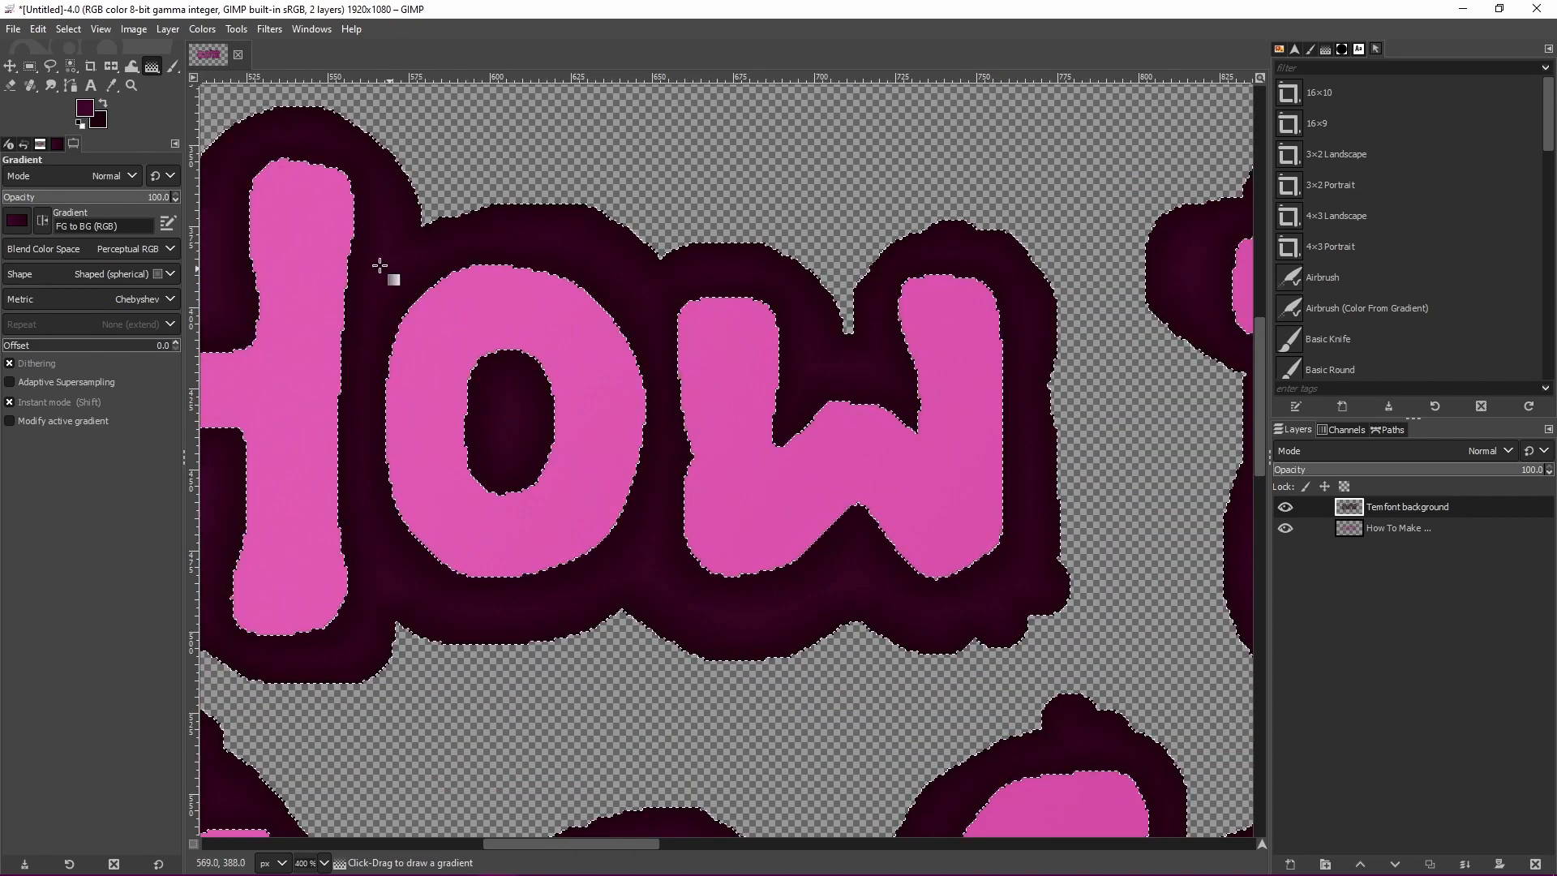
Brighten the foreground to a slightly lighter dark purple and refill the title's outline with the spherical gradient.
left_click(84, 107)
left_click(130, 232)
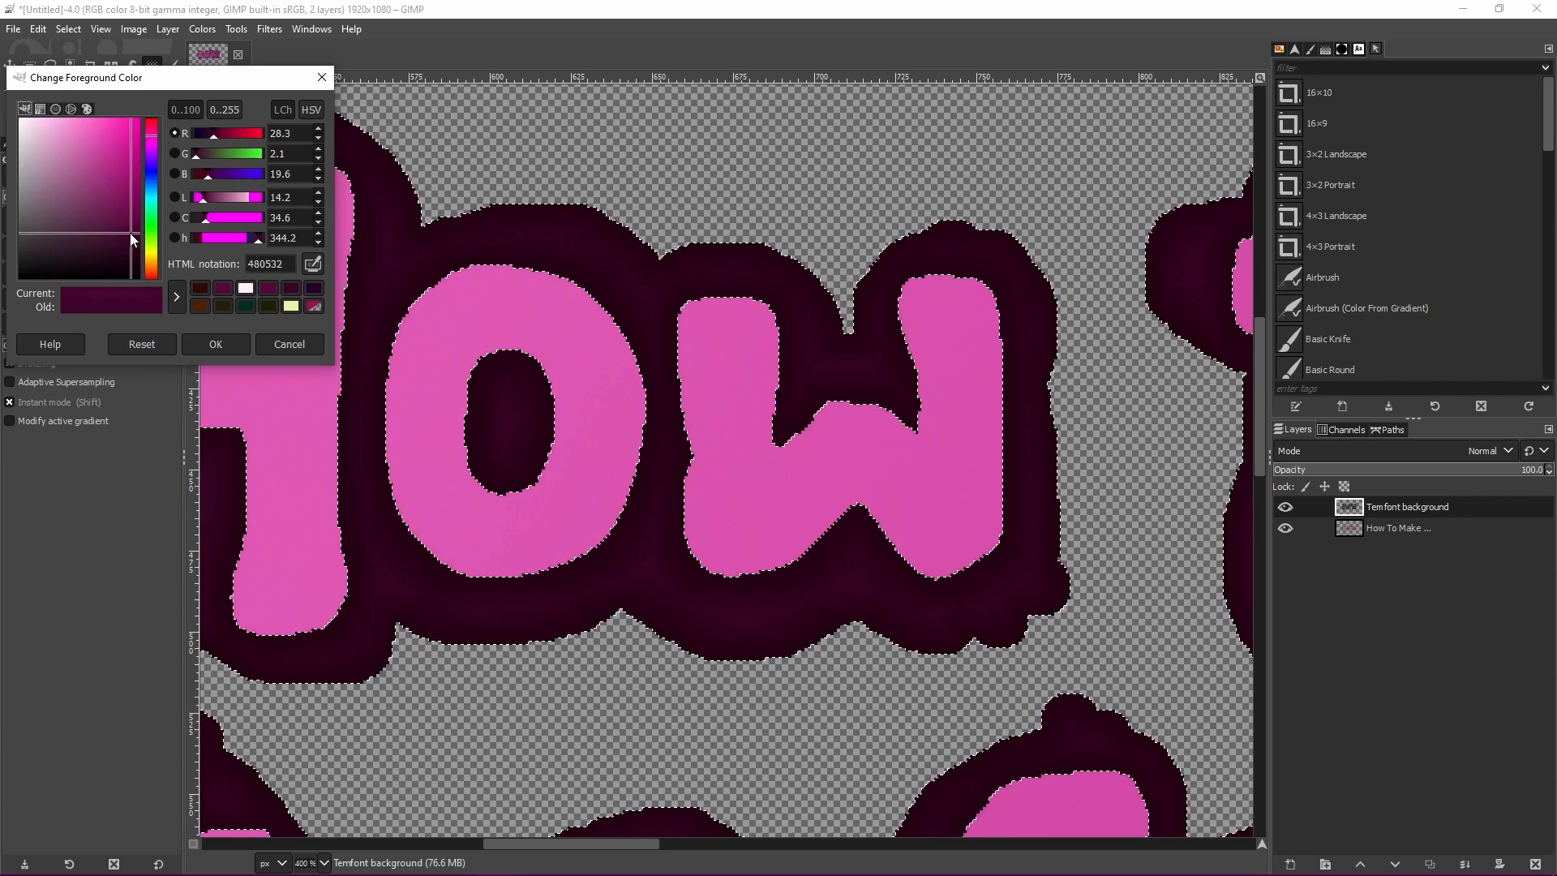
left_click(216, 344)
left_click_drag(390, 276, 401, 360)
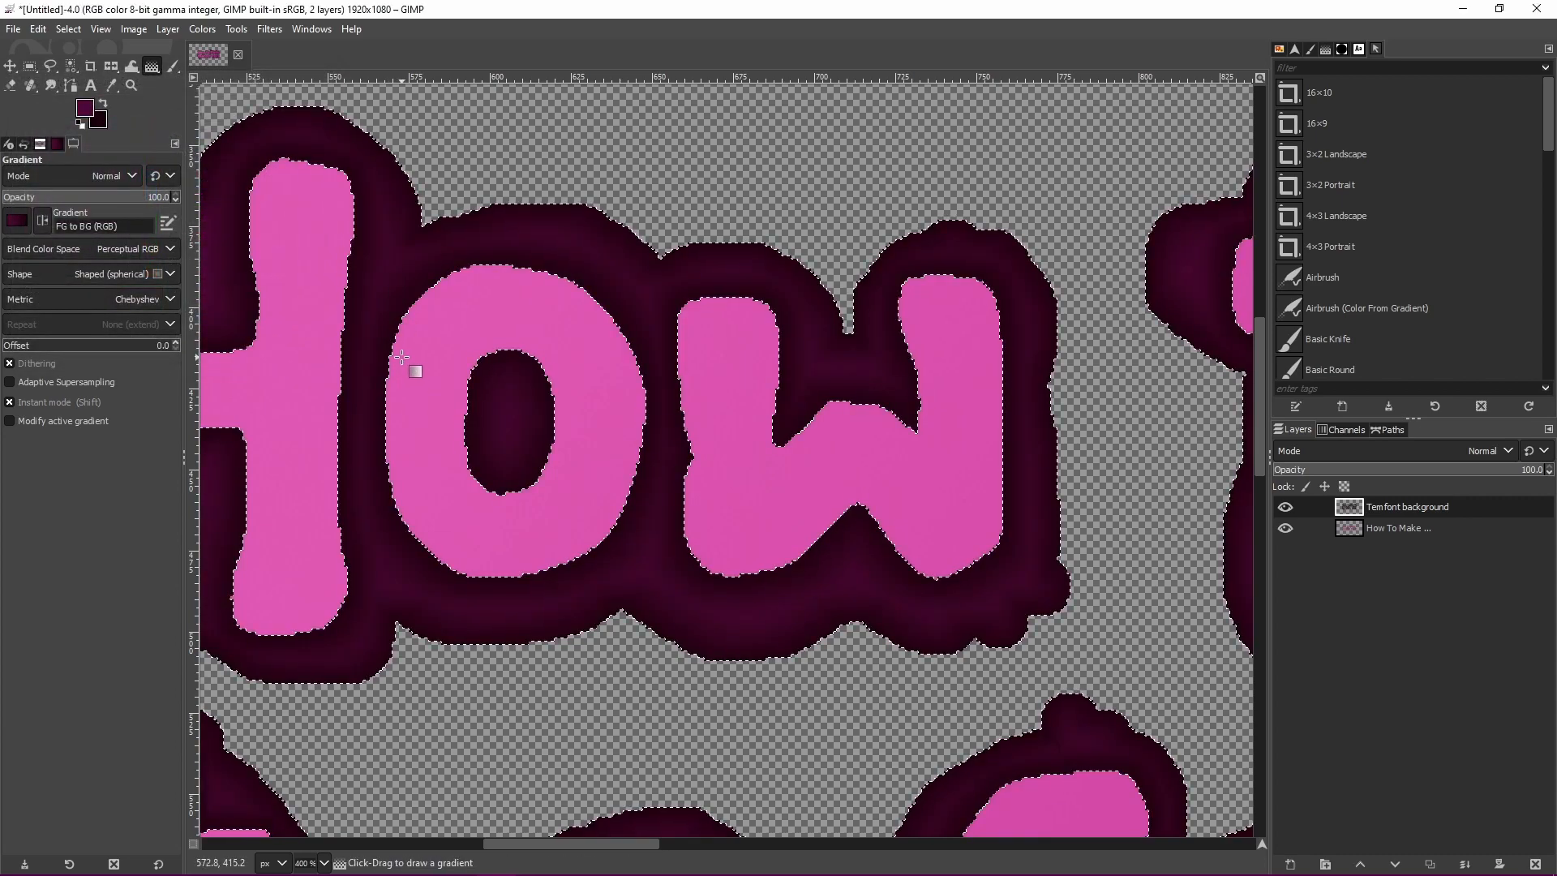
scroll(405, 357, "down", 3)
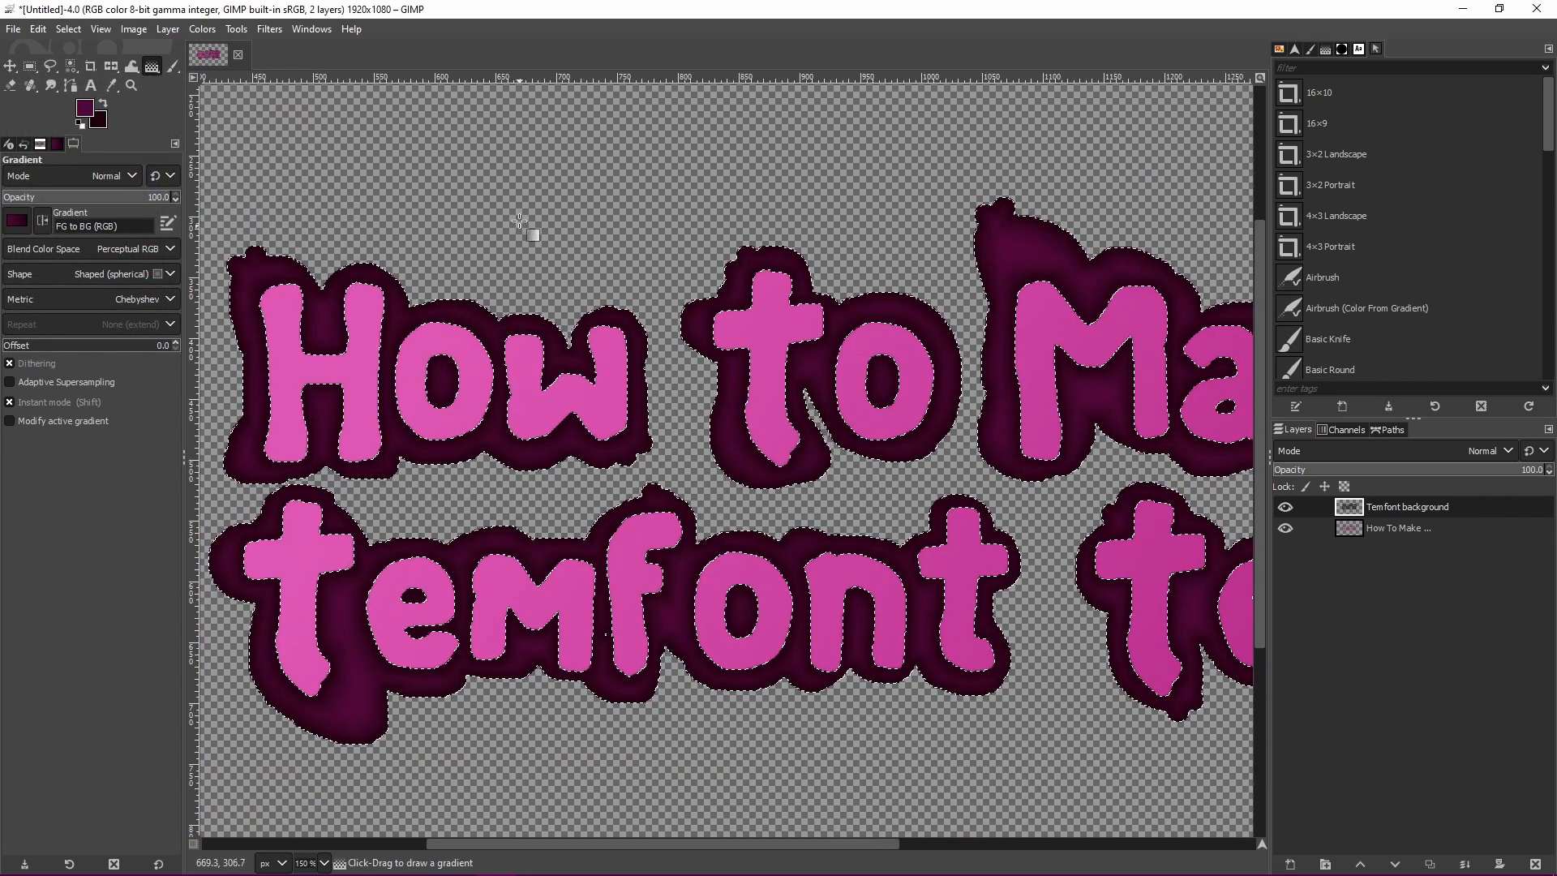
Try a lighter maroon background colour in the outline gradient, return it to near-black purple and refill the outline.
left_click(101, 120)
left_click(133, 245)
left_click(201, 343)
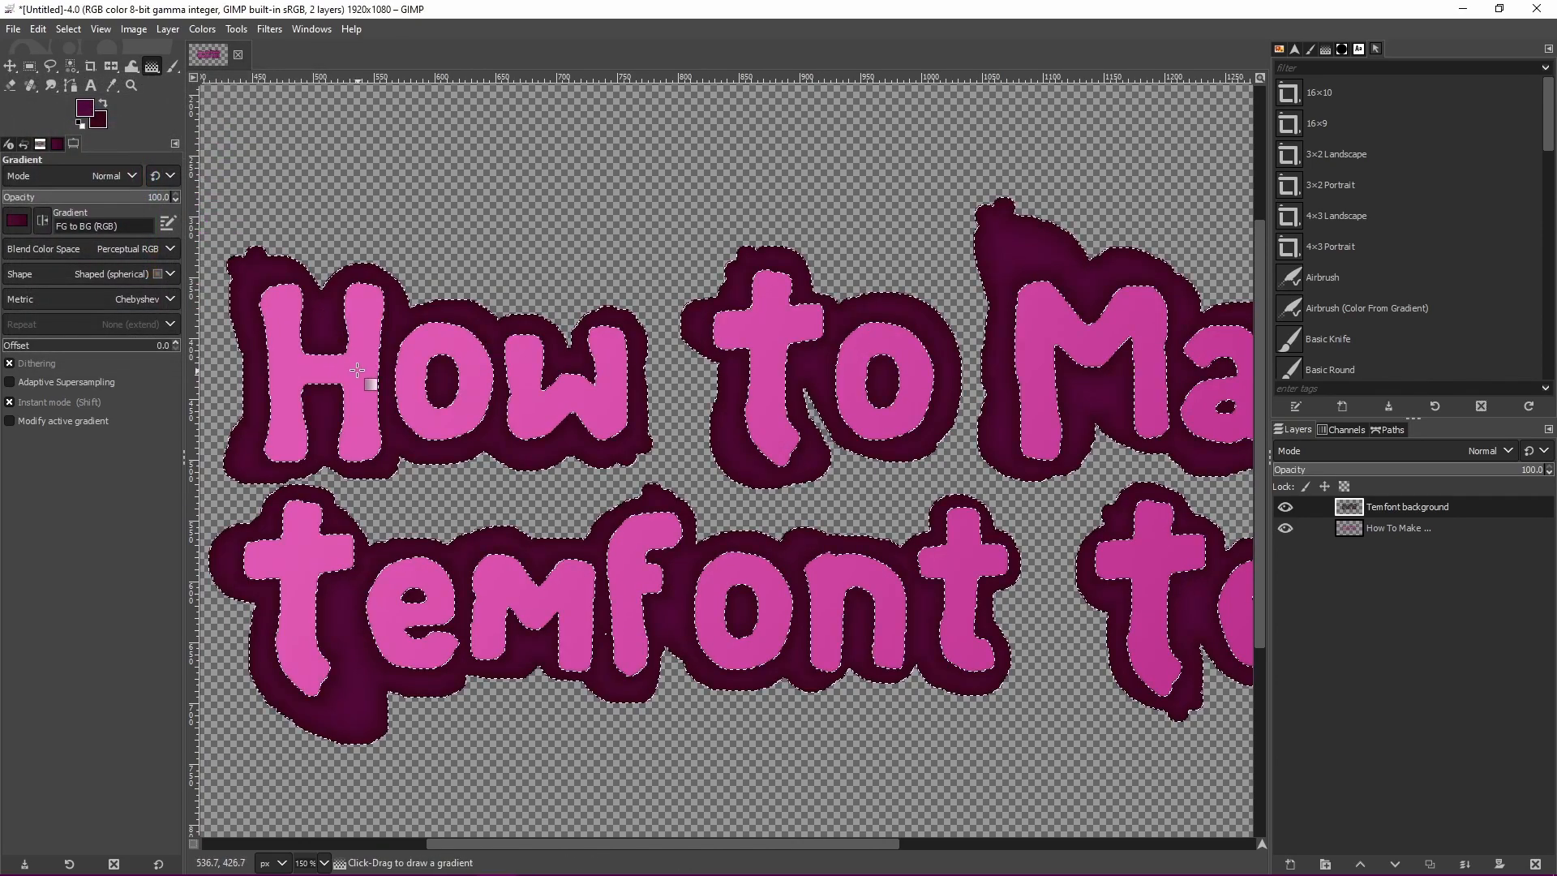
left_click(101, 120)
left_click(134, 244)
left_click(211, 344)
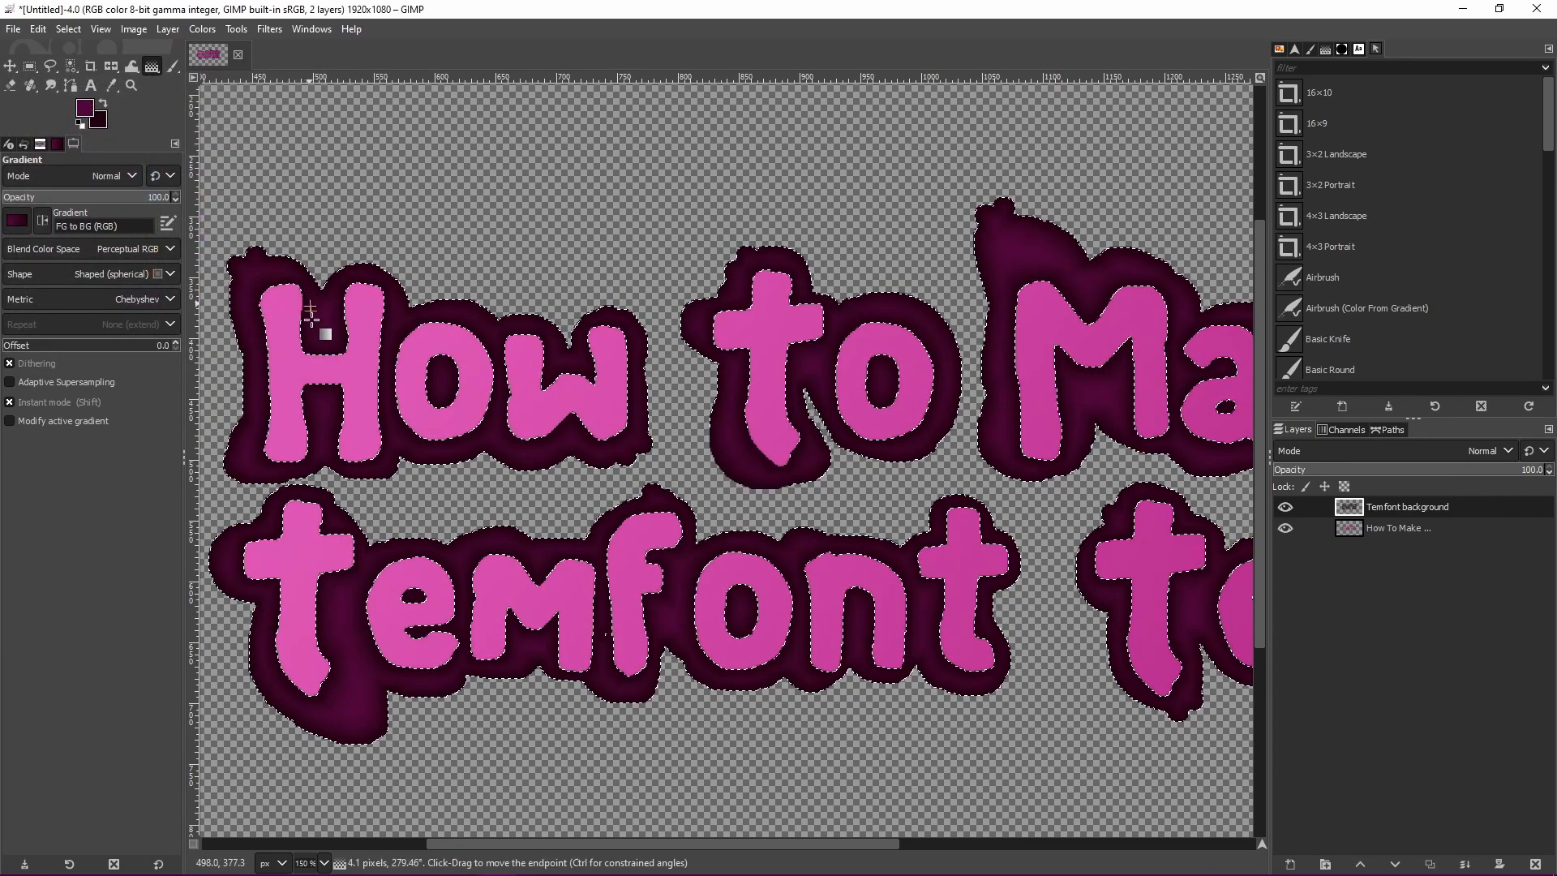
Try a light pink foreground (f0a1d5) in the outline's spherical gradient and undo that fill.
left_click(96, 107)
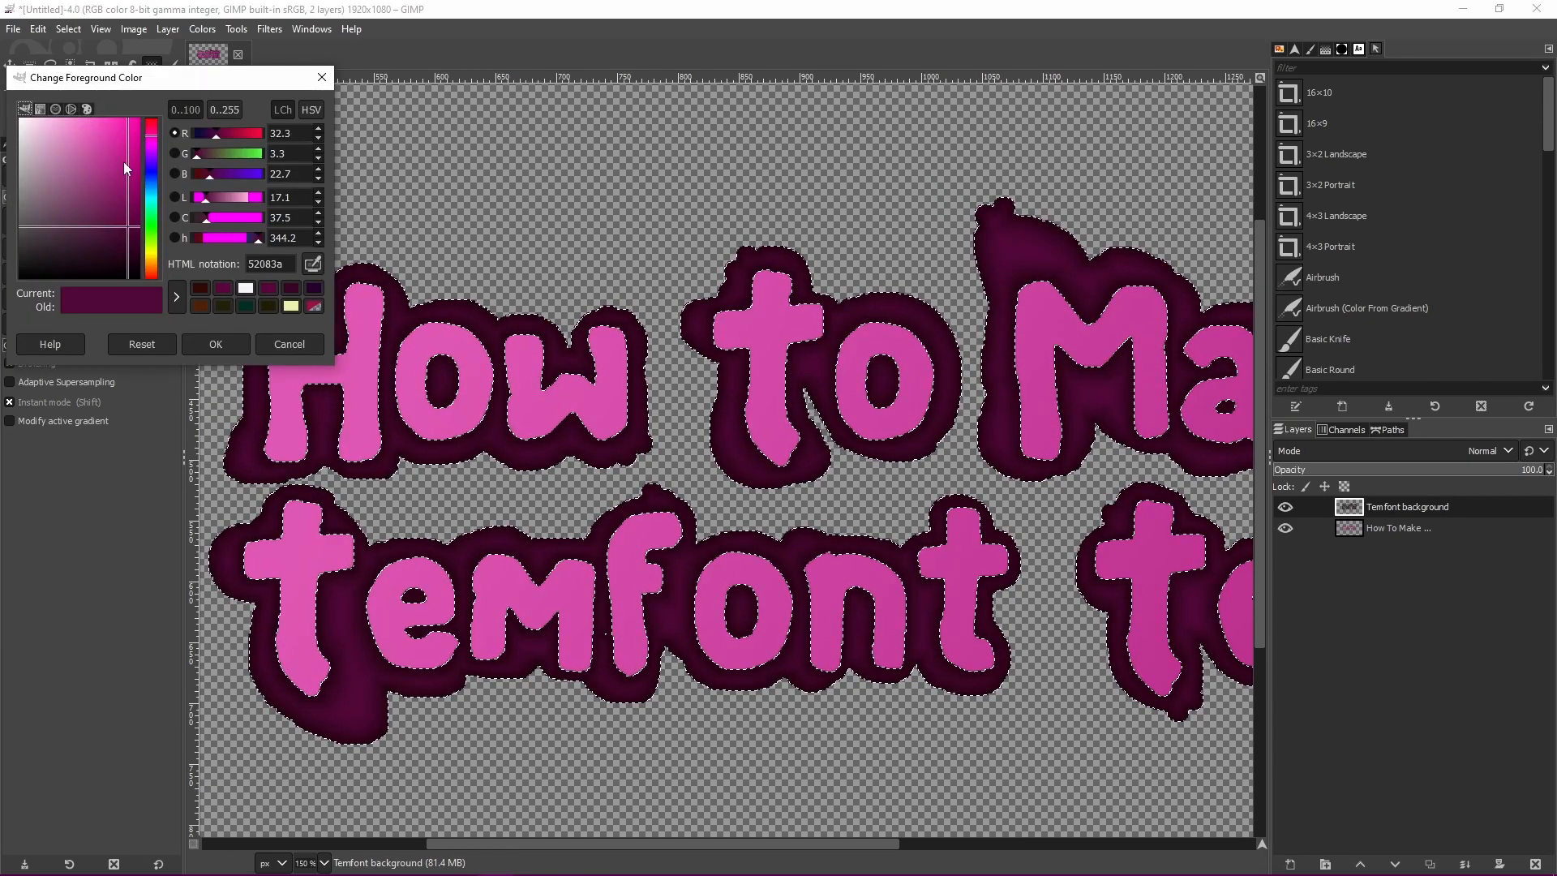
left_click_drag(129, 226, 59, 128)
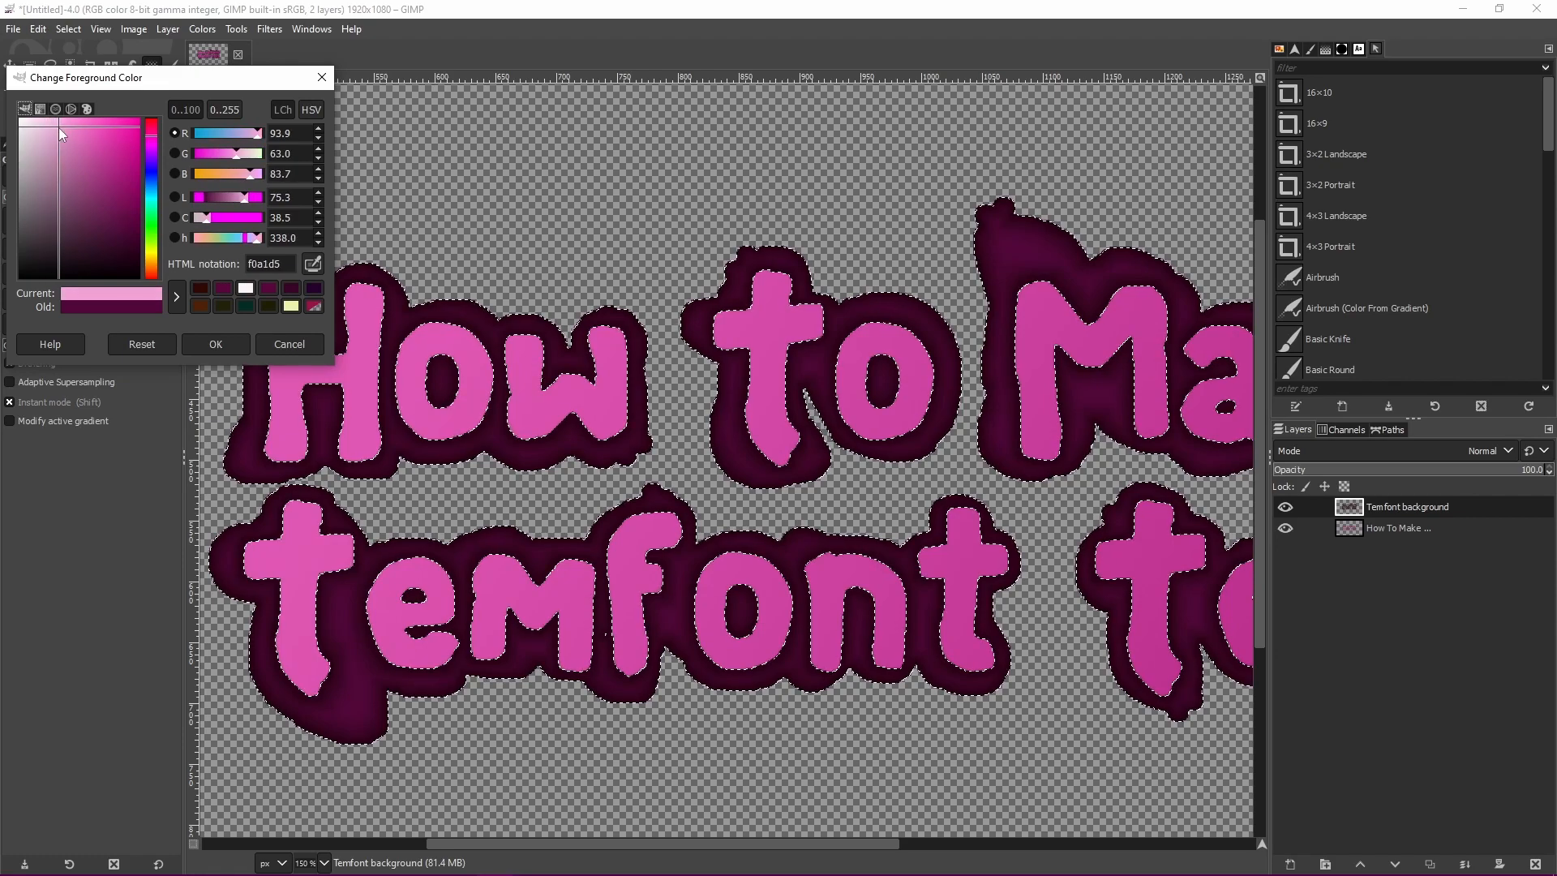
left_click(215, 343)
left_click_drag(349, 336, 360, 346)
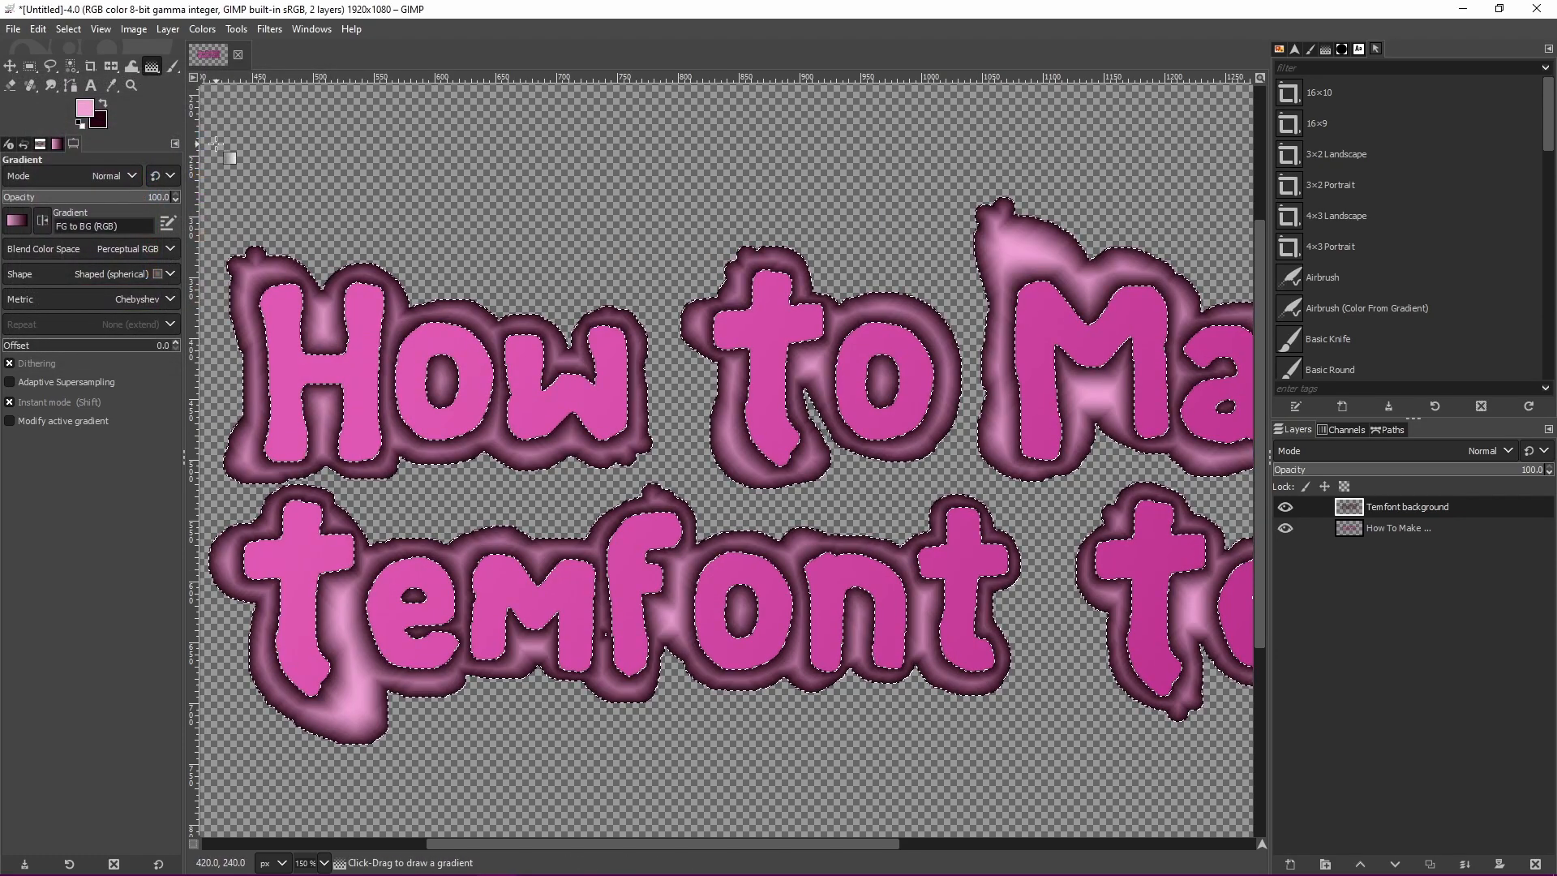
key("ctrl+z")
Set the foreground back to a dark purple and refill the title's outline with the spherical gradient.
left_click(86, 108)
left_click(111, 178)
left_click_drag(111, 179, 123, 230)
left_click(216, 344)
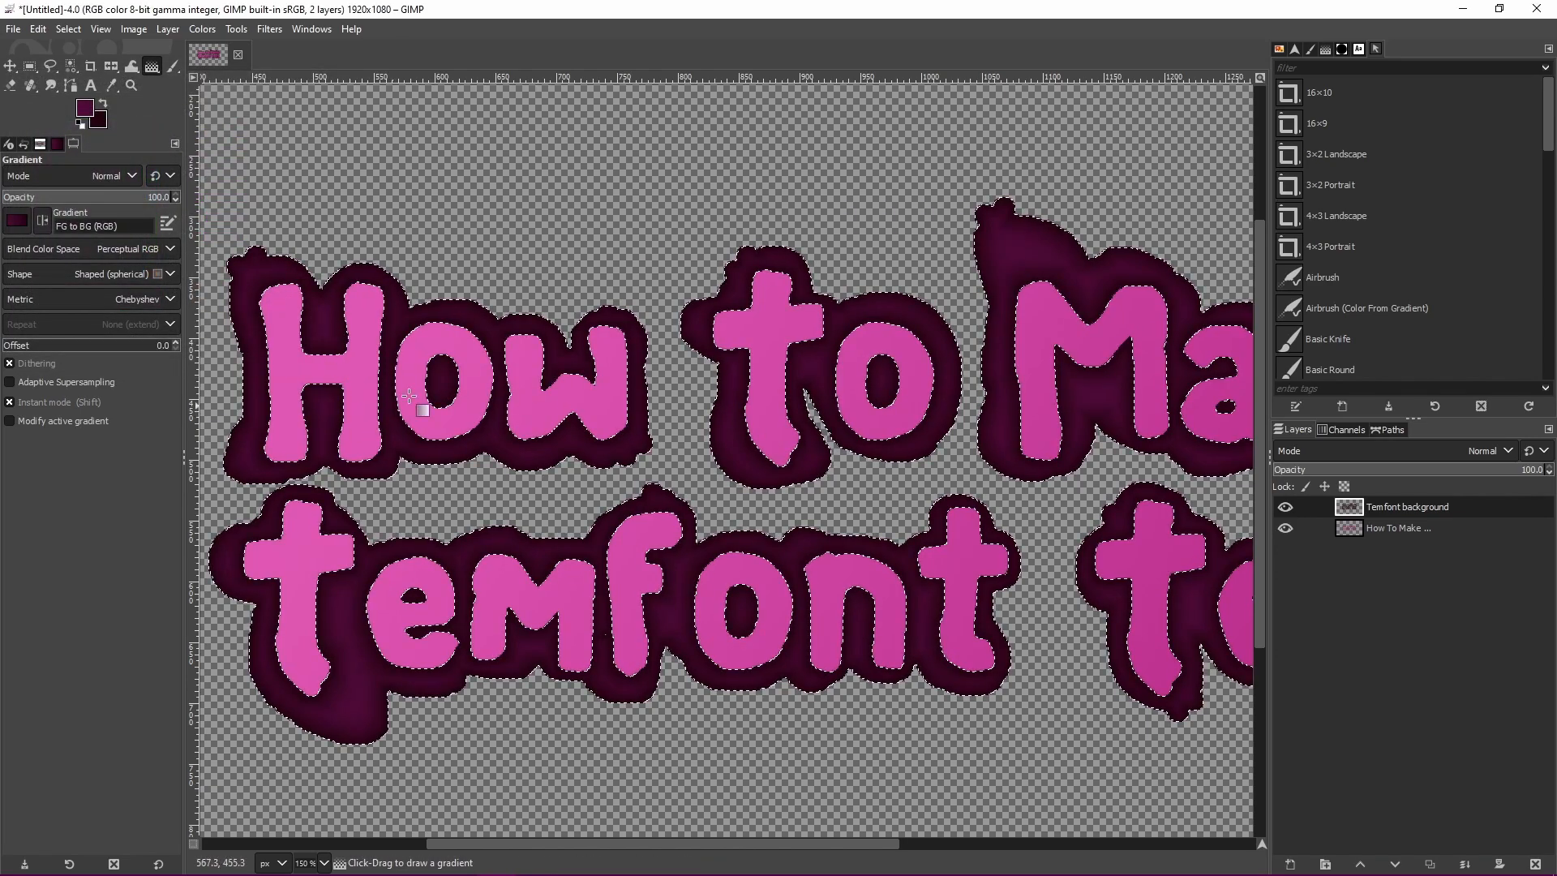
scroll(480, 233, "down", 1)
scroll(980, 327, "up", 1)
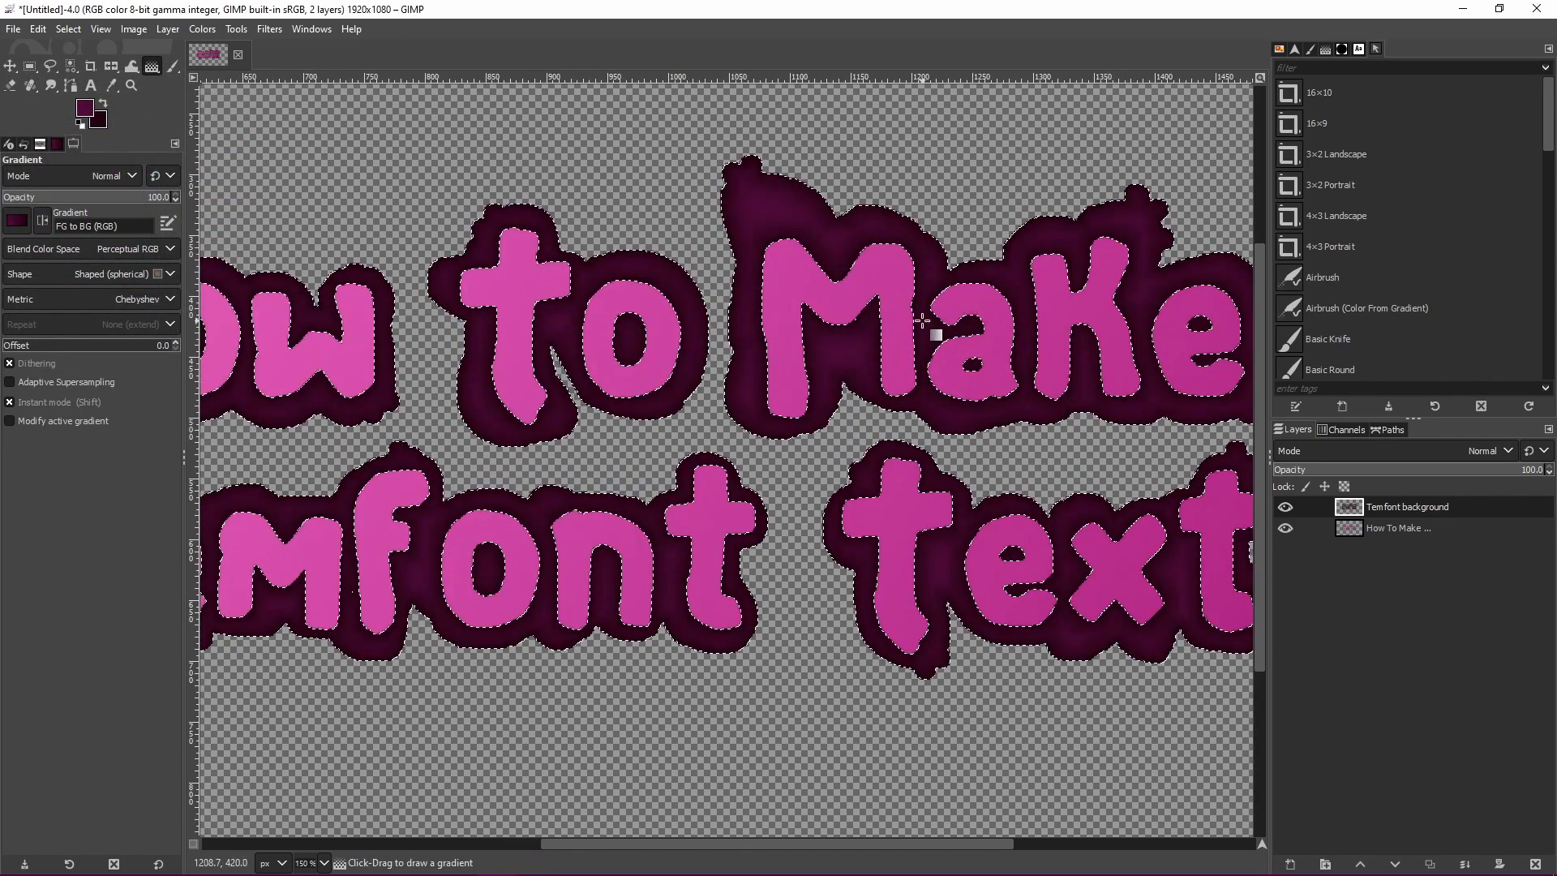
scroll(922, 321, "down", 1)
scroll(926, 323, "up", 2)
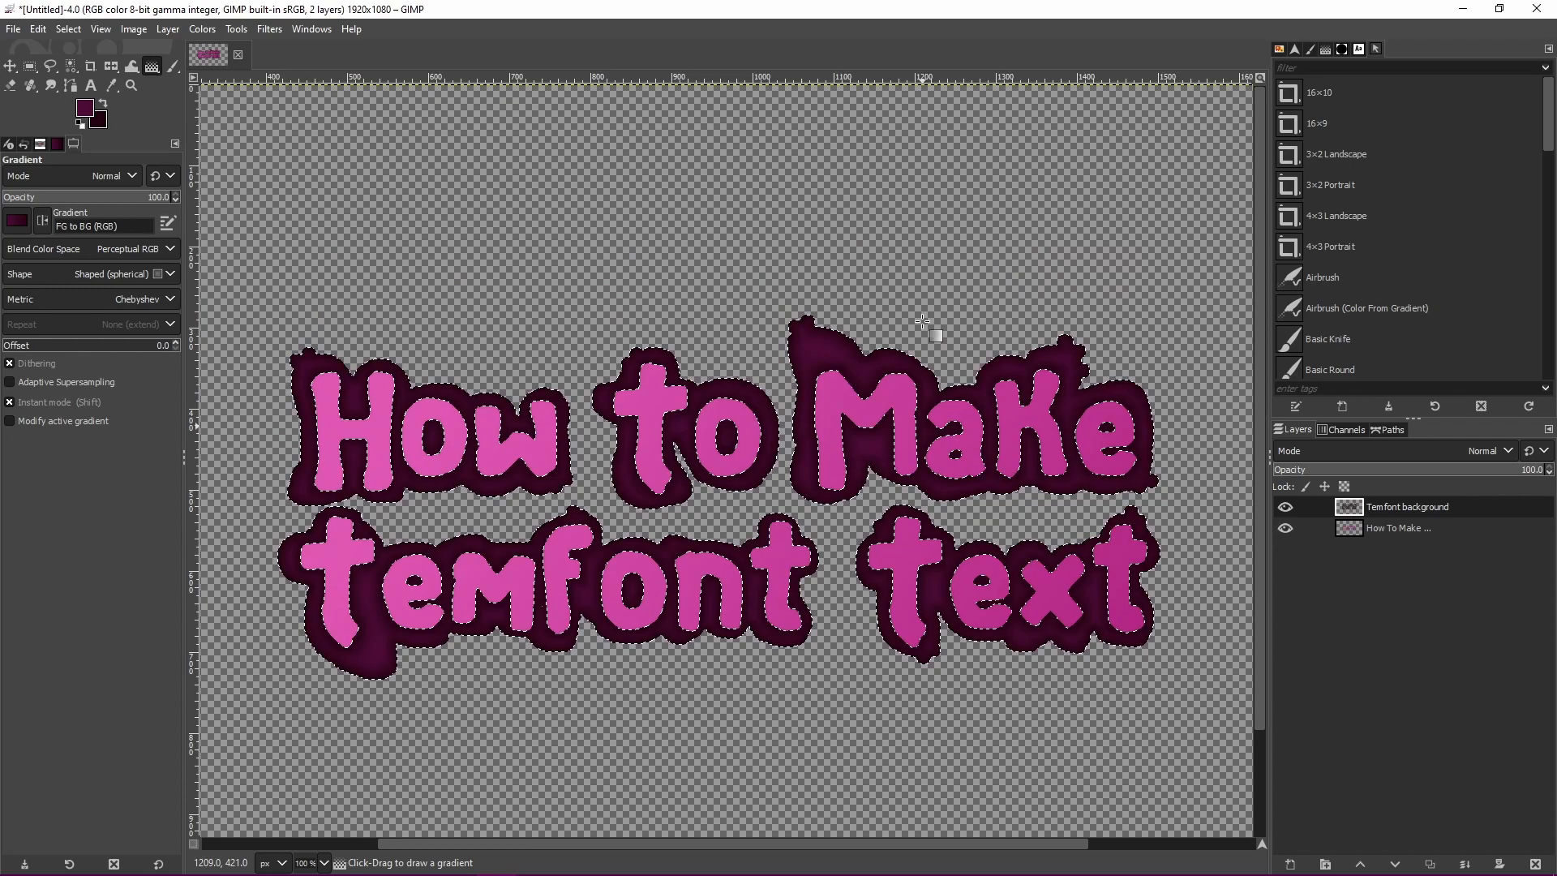
Try a dark blue foreground in the outline's spherical gradient and undo that fill.
left_click(84, 108)
left_click_drag(148, 162, 157, 188)
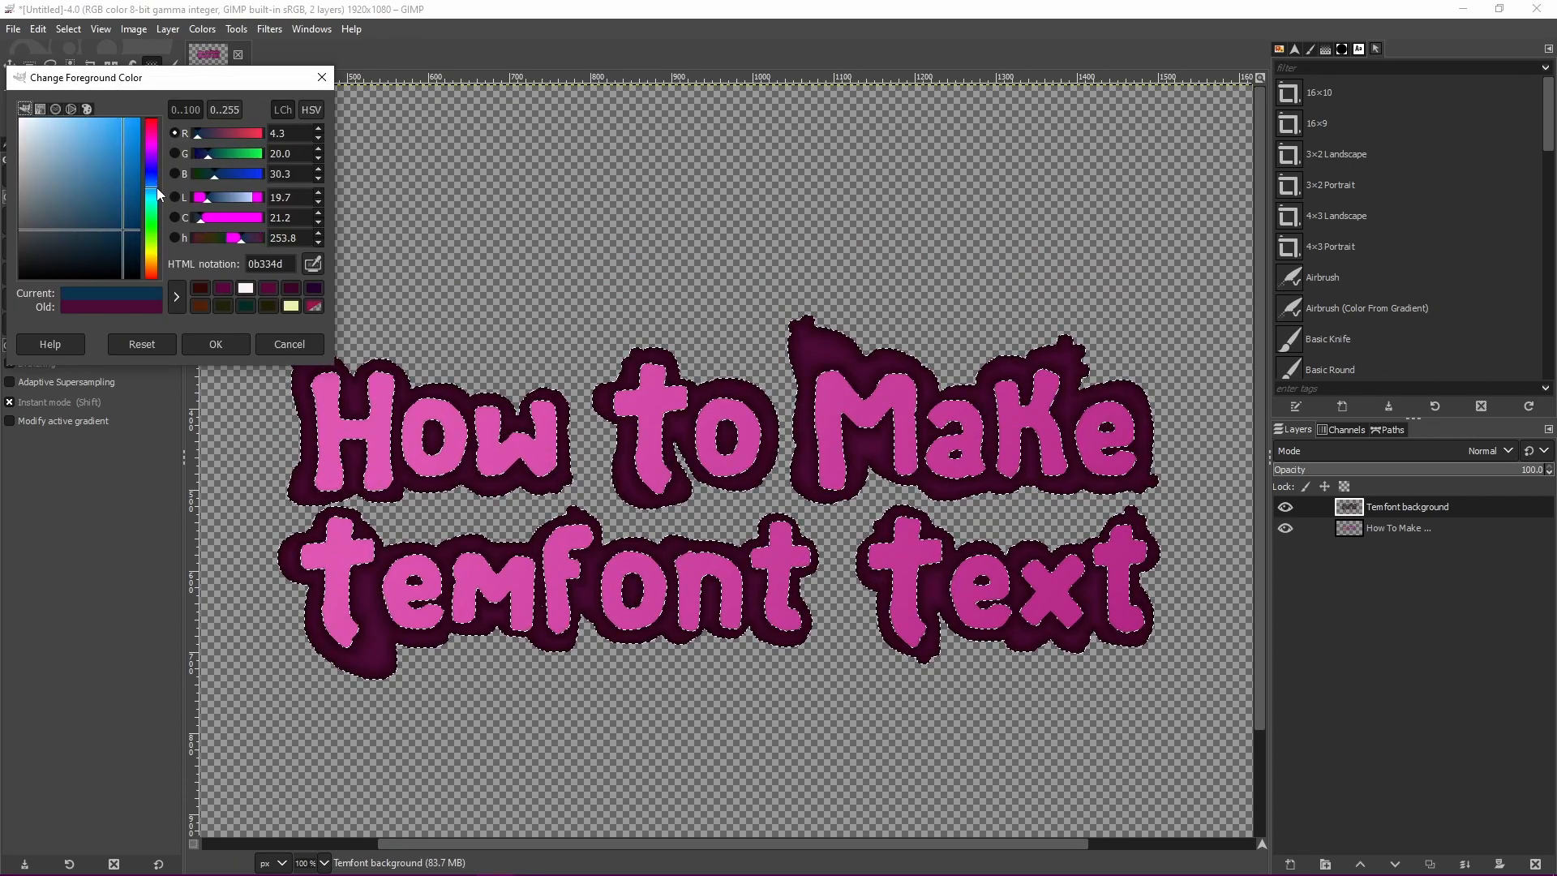
left_click(203, 344)
left_click_drag(384, 390, 423, 448)
key("ctrl+z")
Try a dark olive foreground in the outline's spherical gradient and undo that fill.
left_click(91, 108)
left_click_drag(151, 247, 125, 228)
left_click(215, 343)
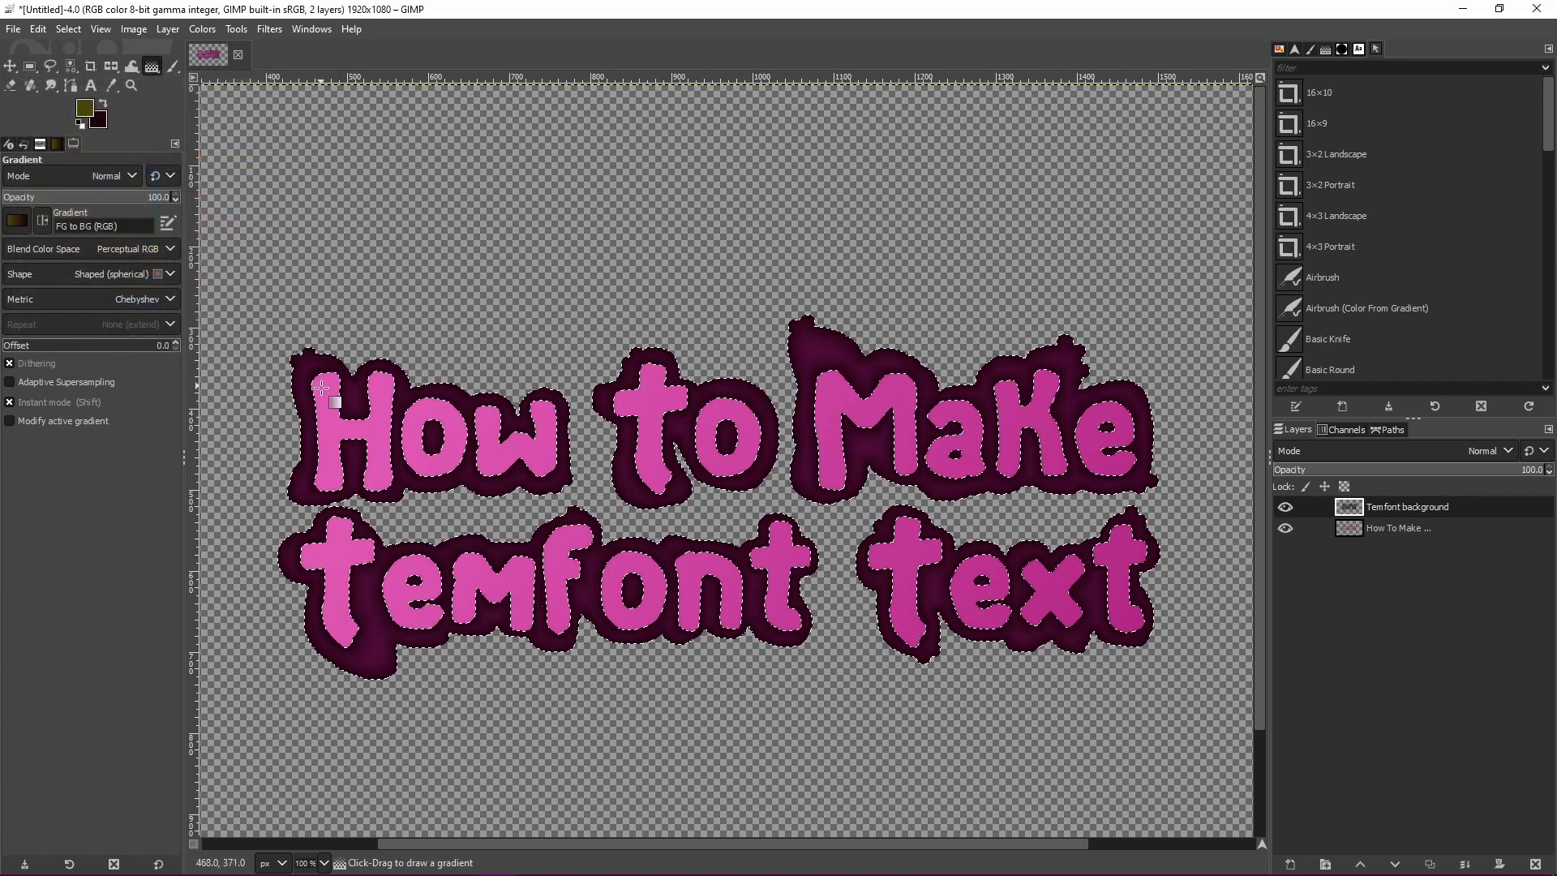
left_click_drag(478, 458, 492, 474)
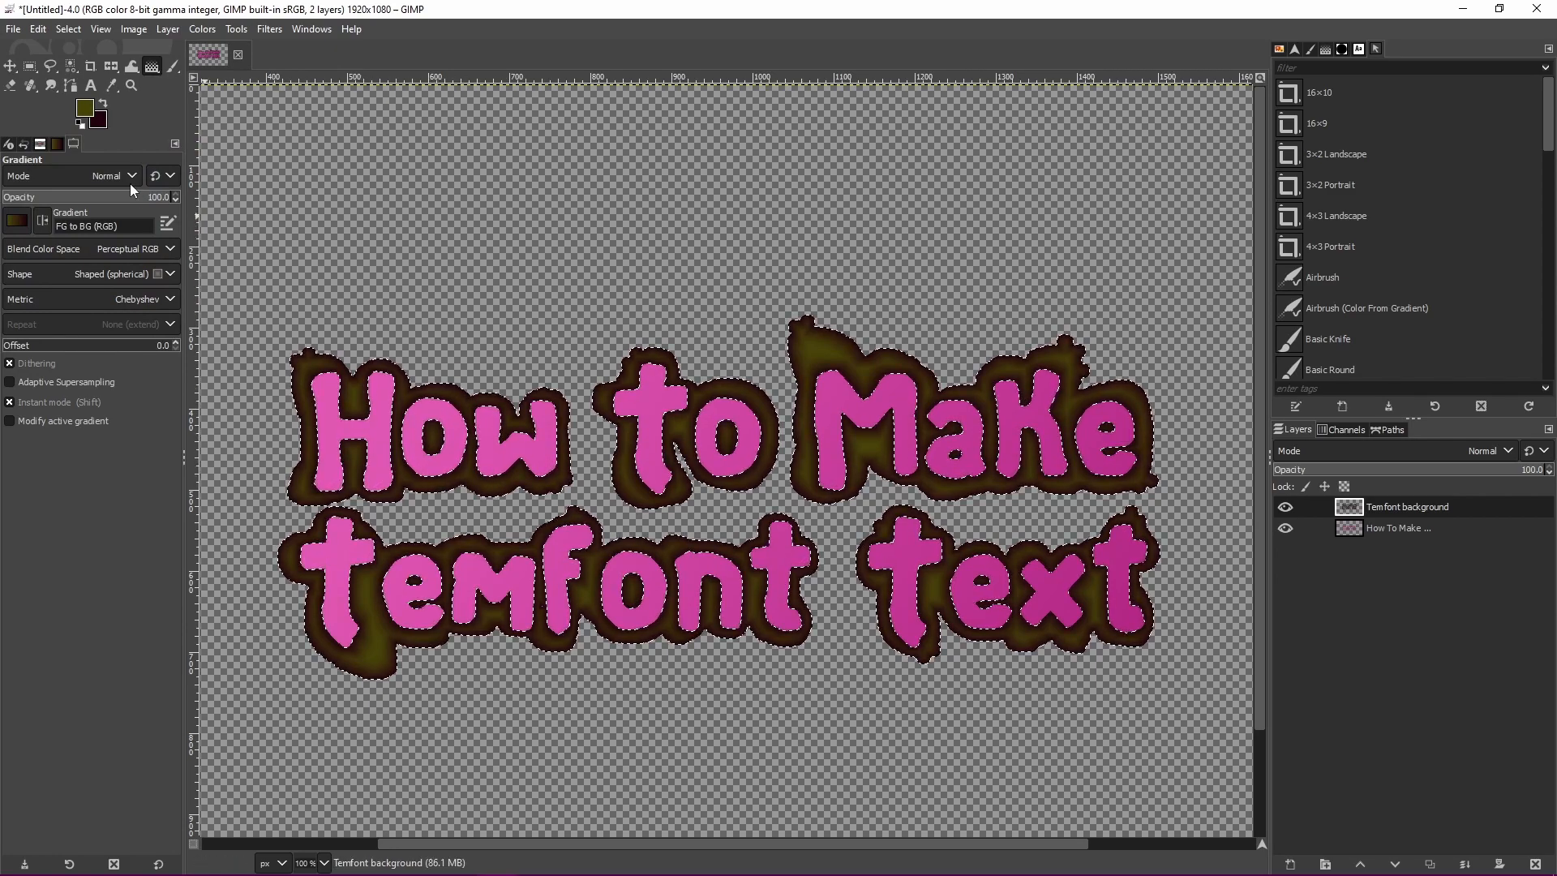
key("ctrl+z")
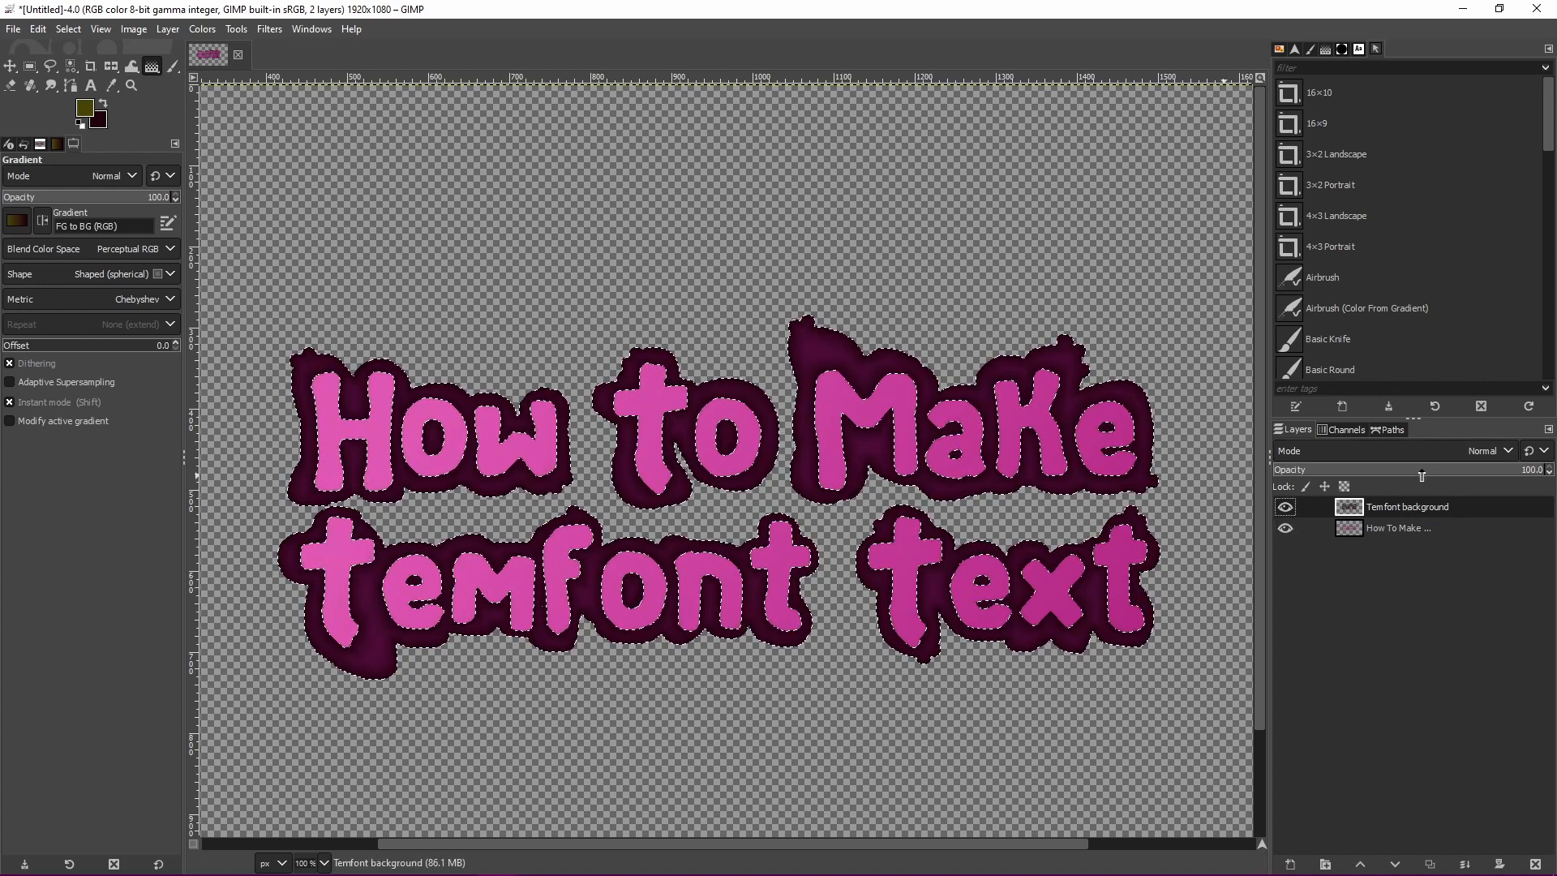
Crop the image to its content so the canvas fits tightly around the title.
left_click(104, 29)
mouse_move(134, 29)
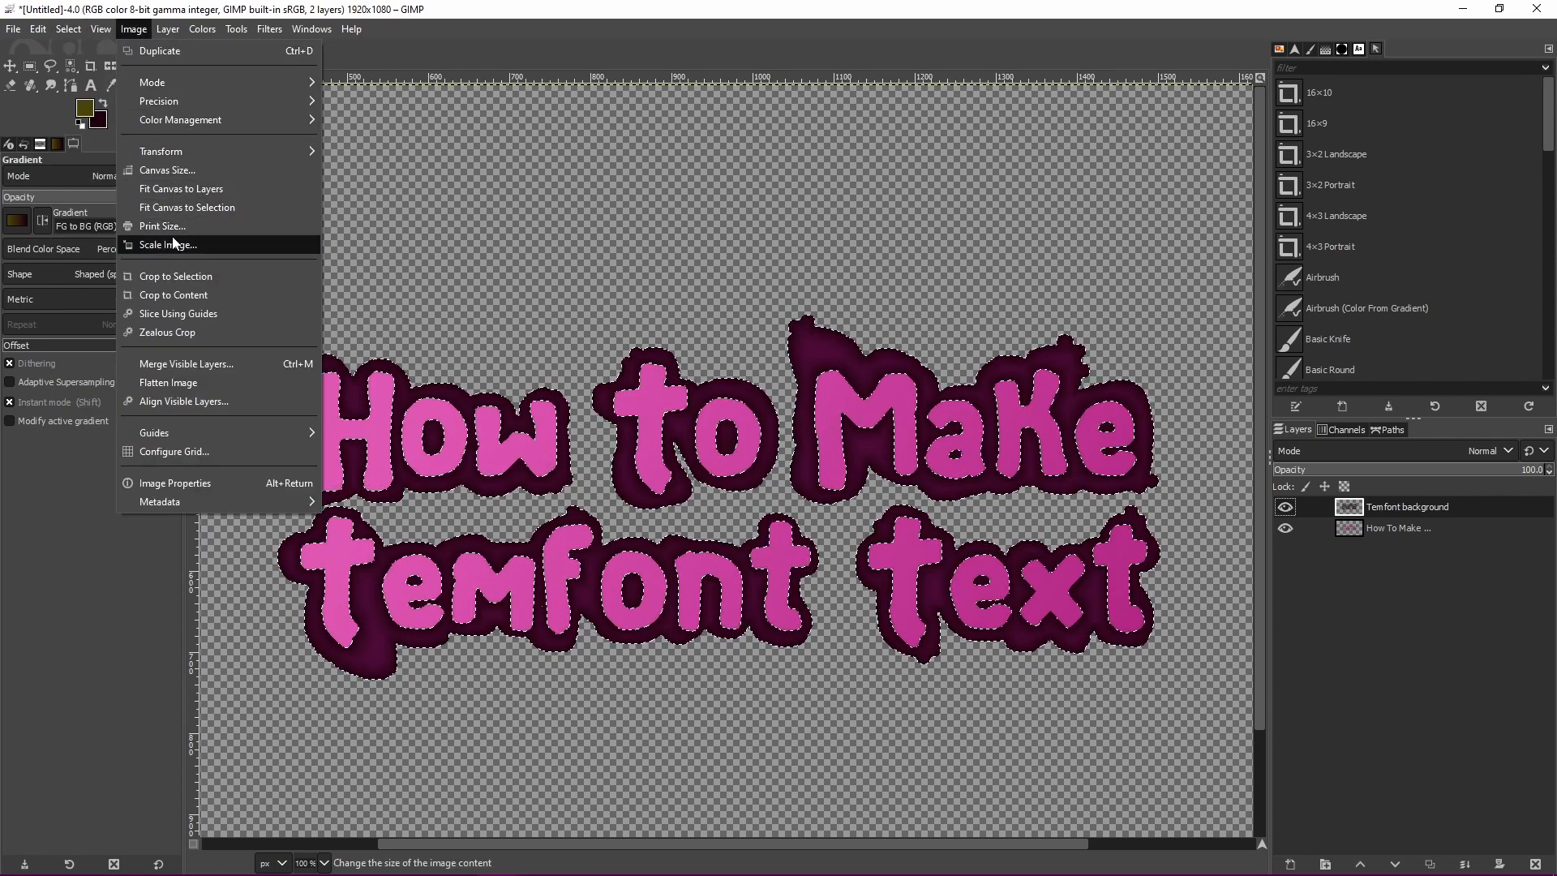
left_click(179, 295)
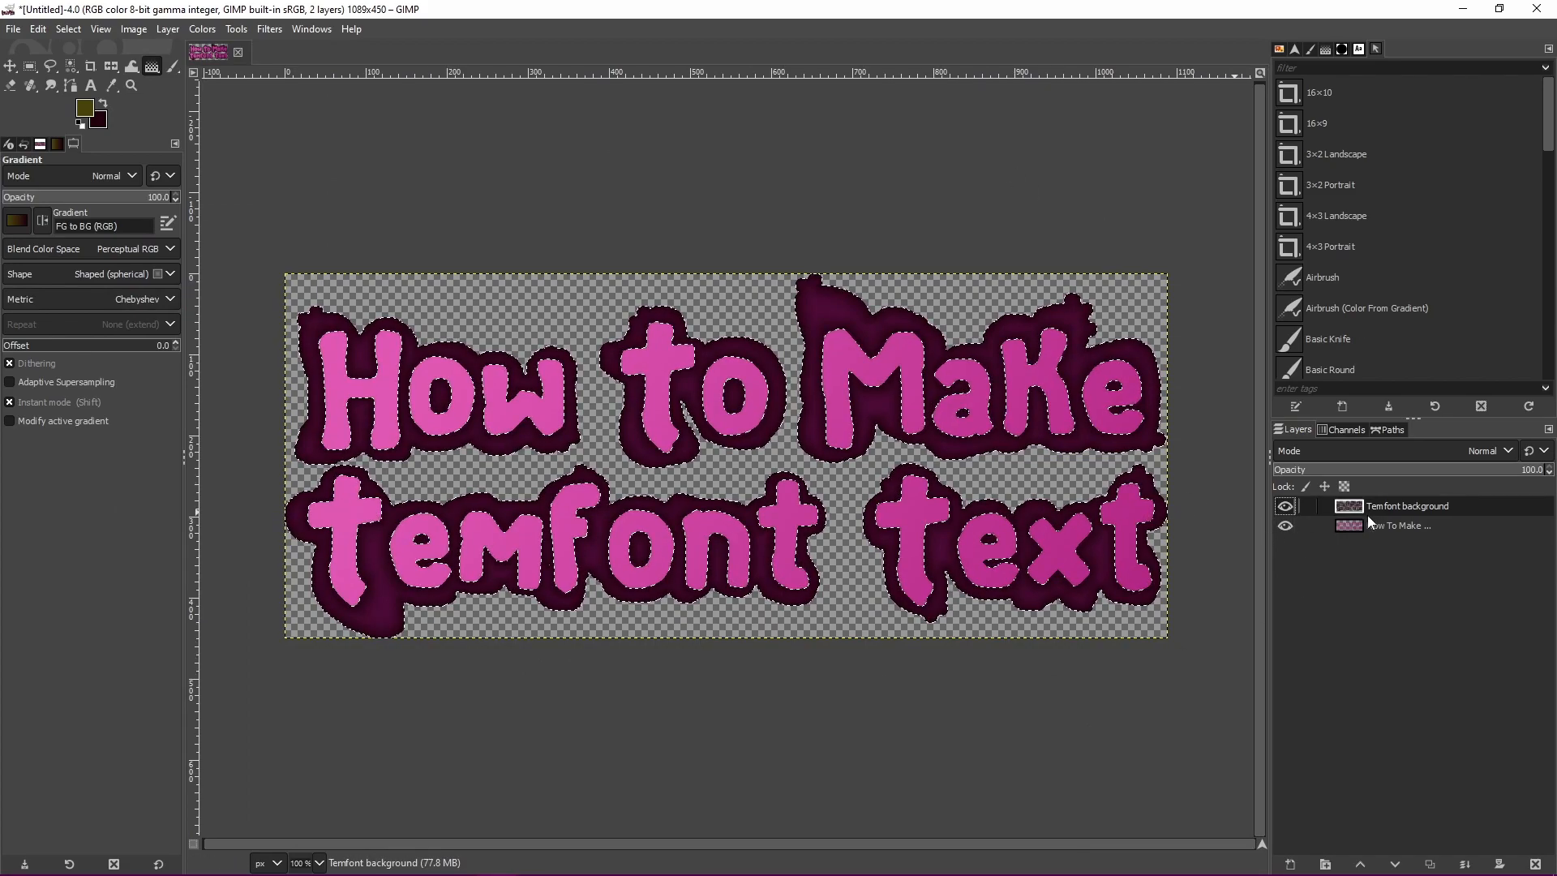
Try selecting single letter areas of "How" with Fuzzy Select on the "Temfont background" layer, ending with the "H".
left_click(70, 68)
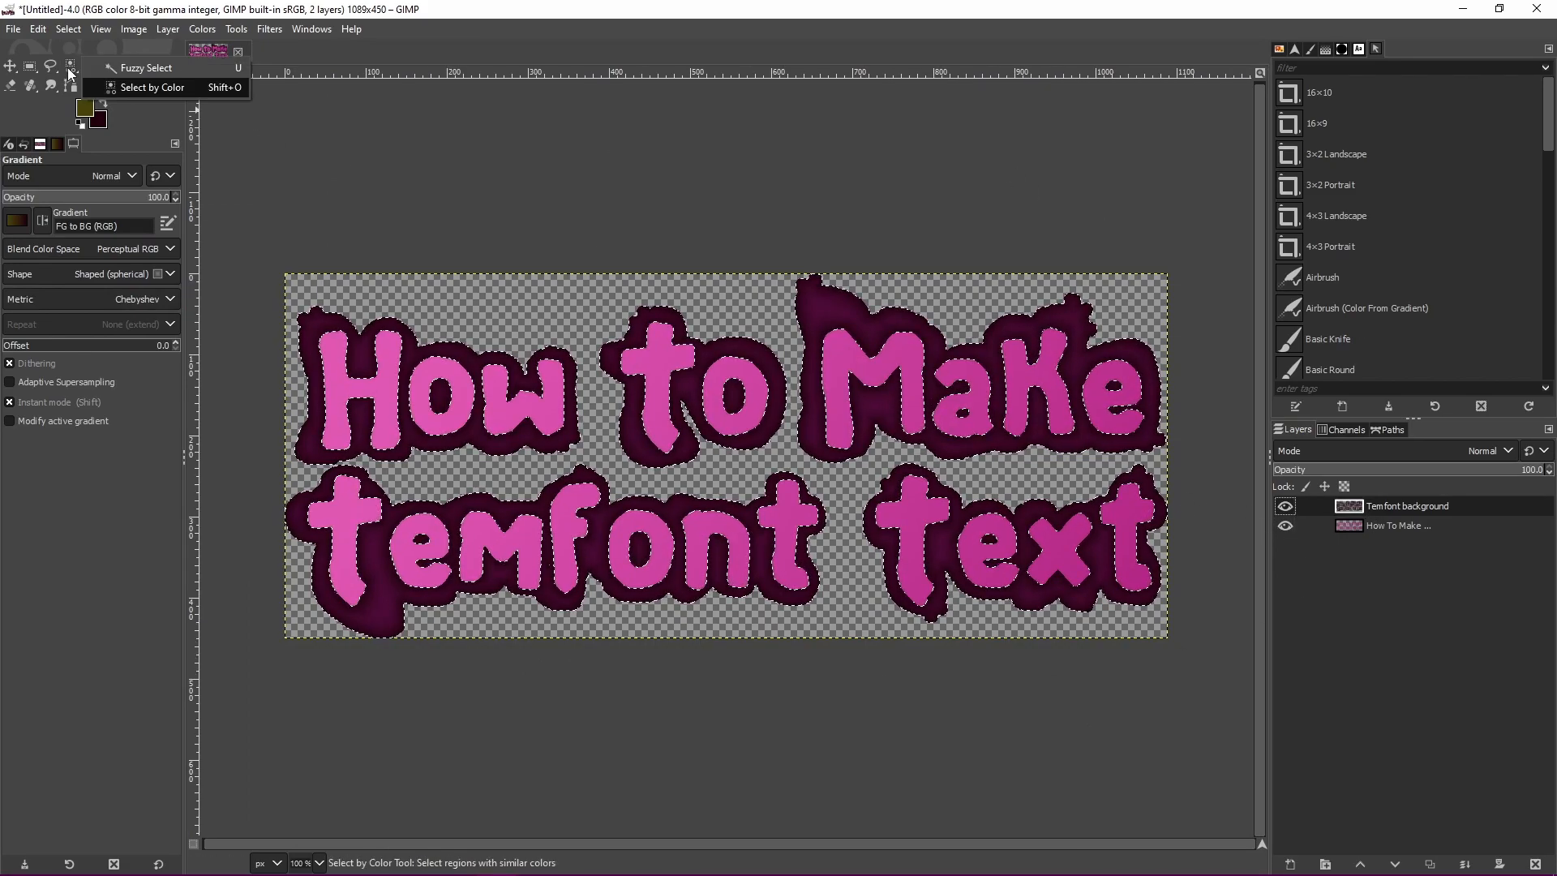
left_click(99, 68)
left_click_drag(428, 391, 447, 427)
left_click_drag(356, 381, 350, 374)
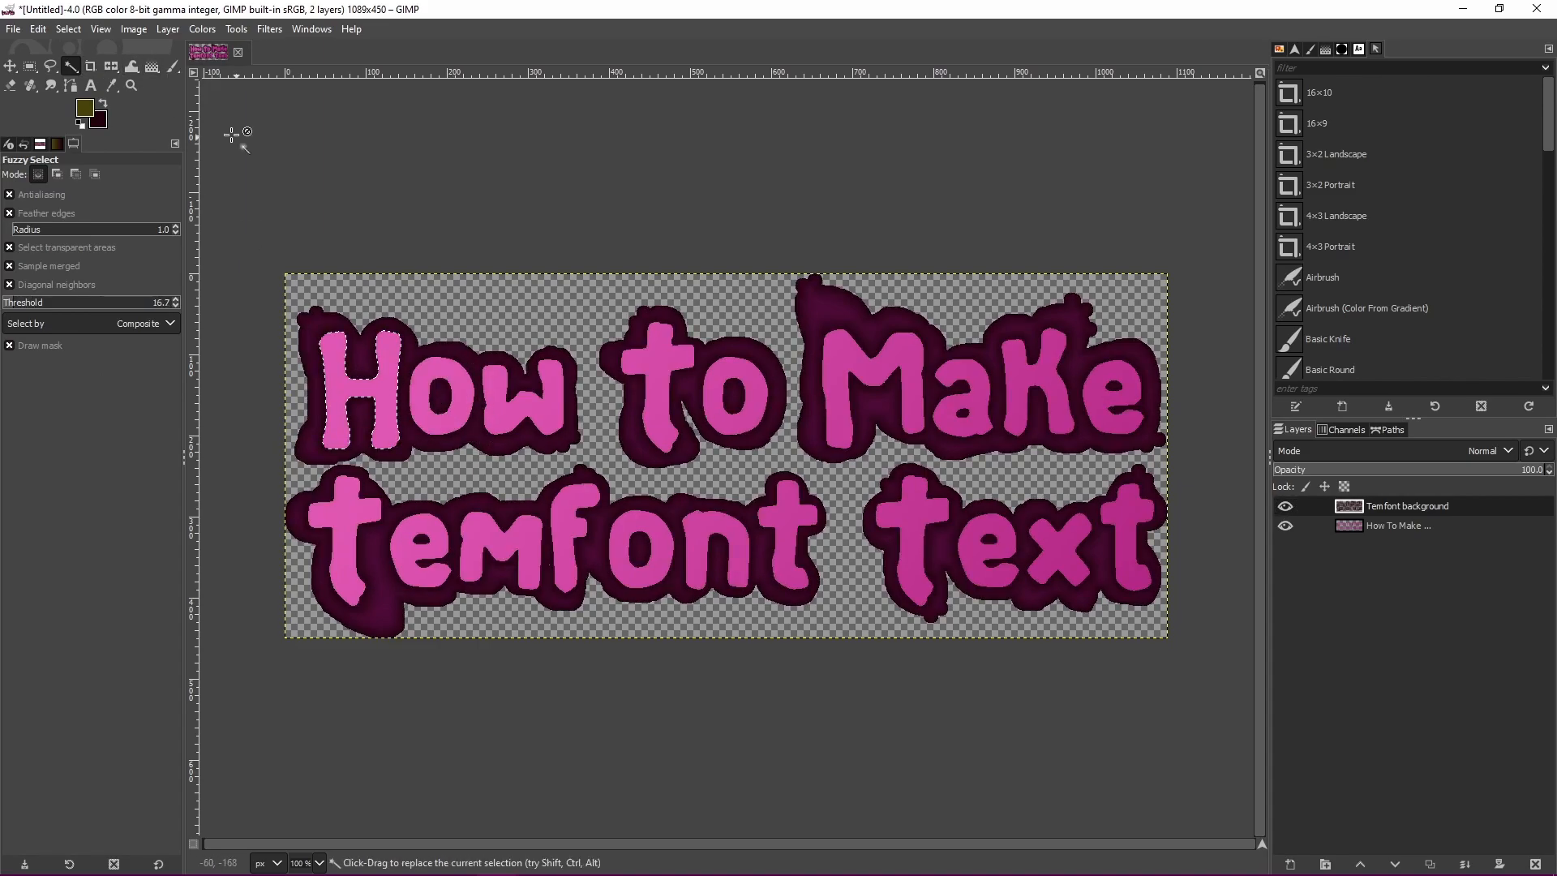
Select all the letter areas by color on the "Temfont background" layer, and make the "How To Make ..." text layer active.
left_click(70, 66)
left_click(114, 87)
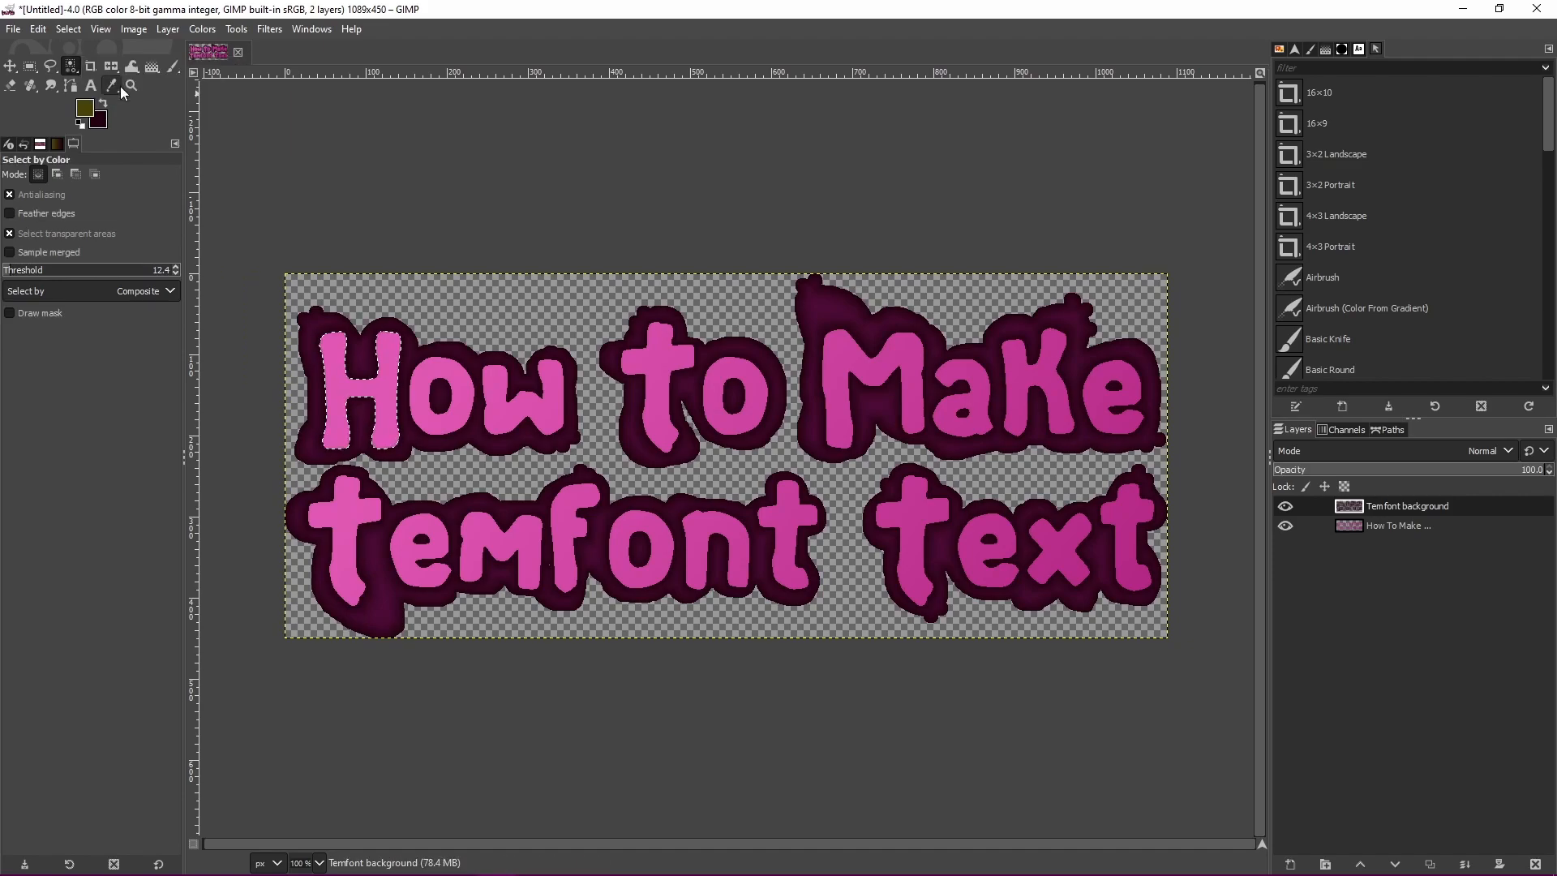
left_click(463, 412)
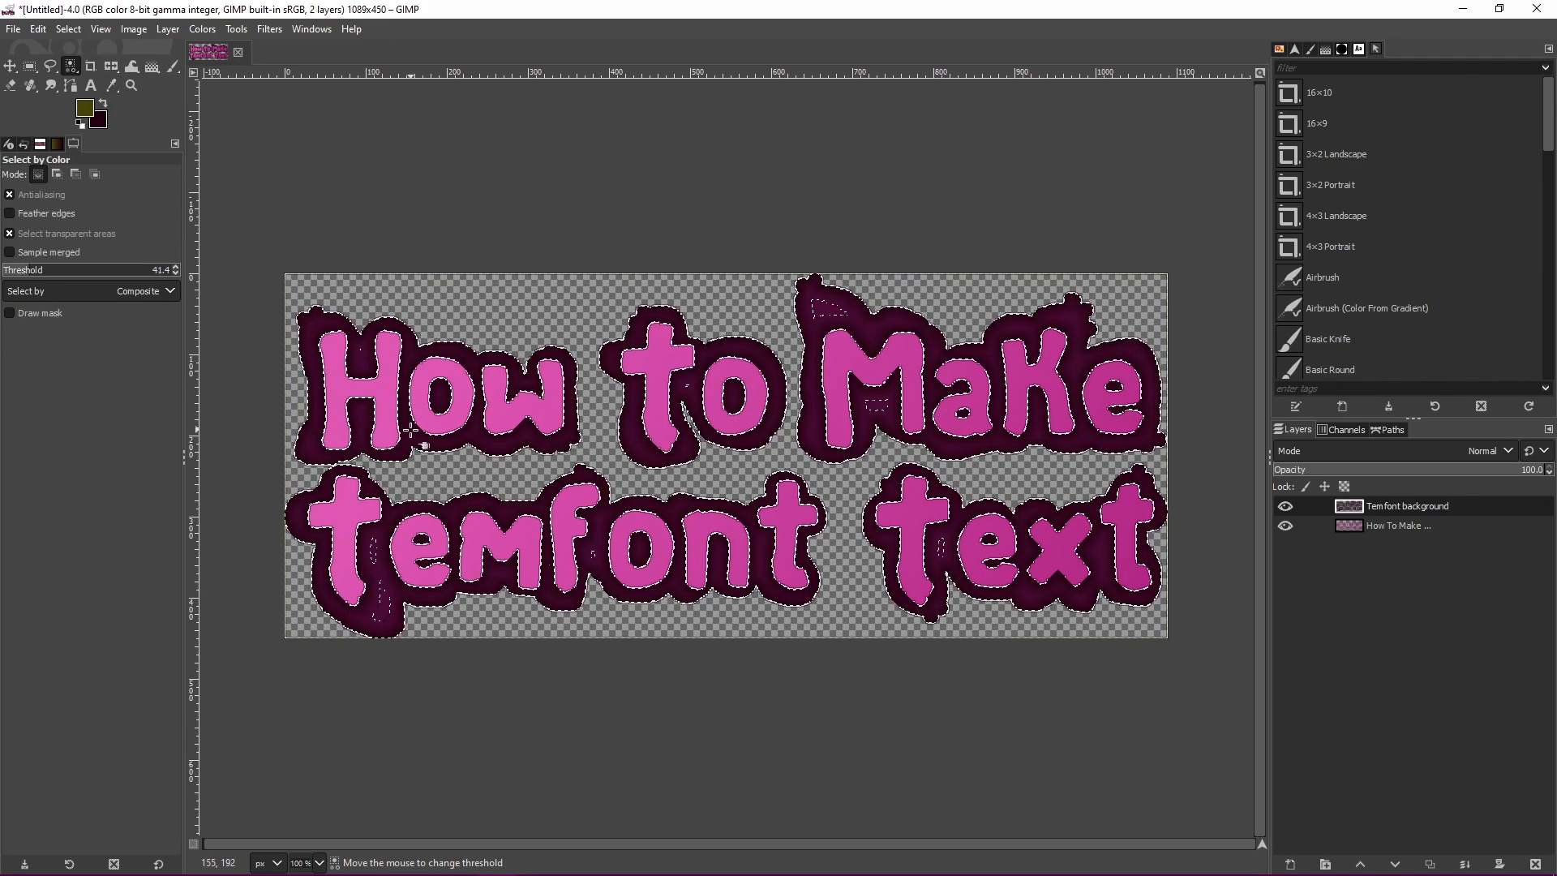
left_click(1417, 525)
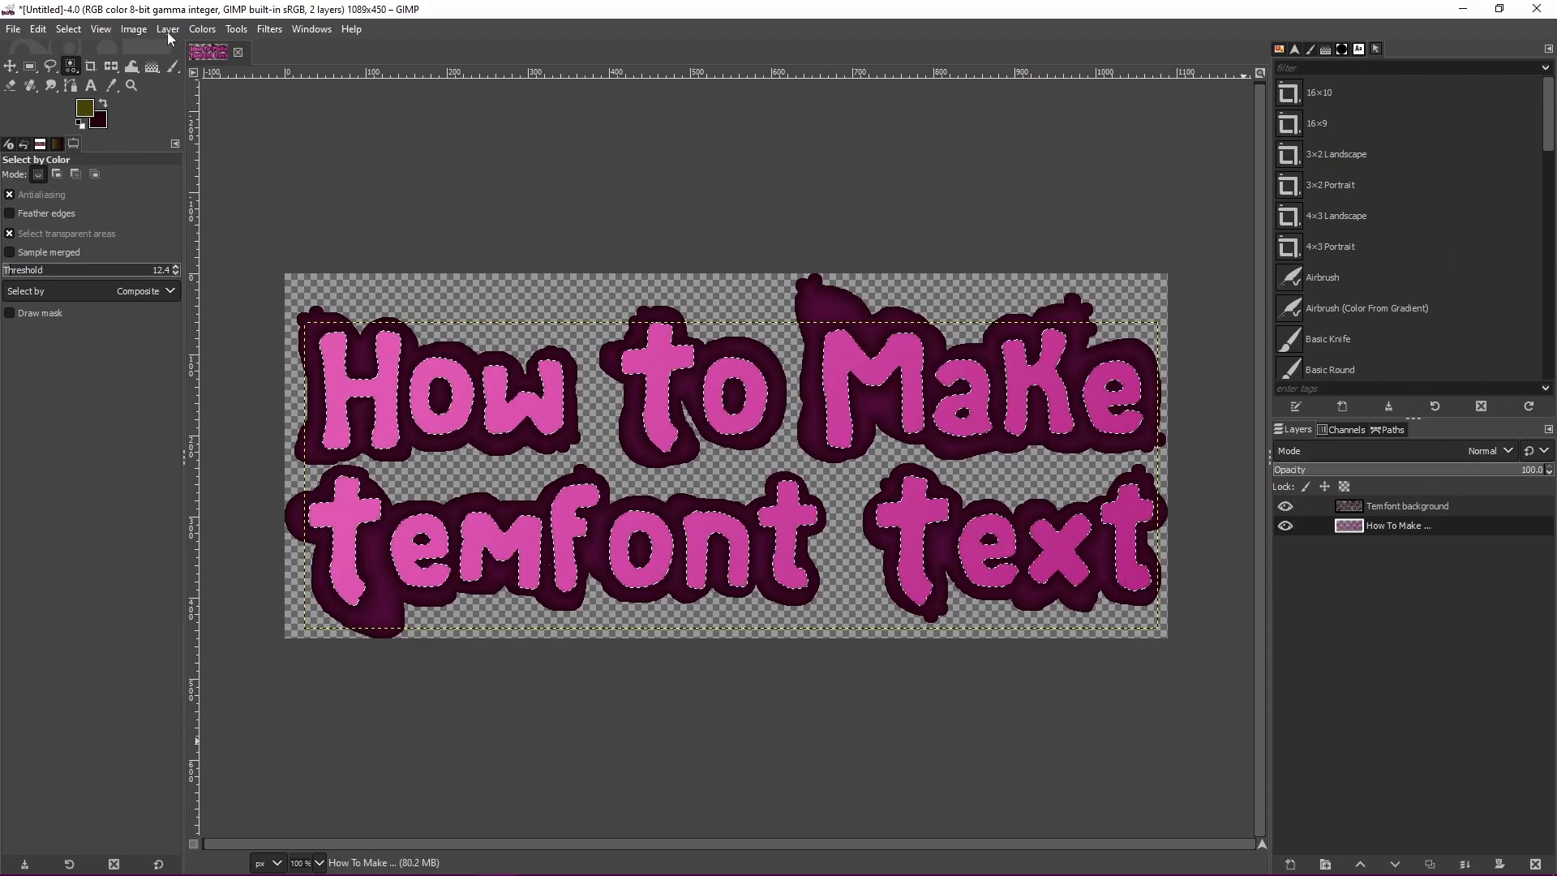
Merge the visible outline and text layers into one layer, expanded as necessary.
key("shift")
right_click(1401, 507)
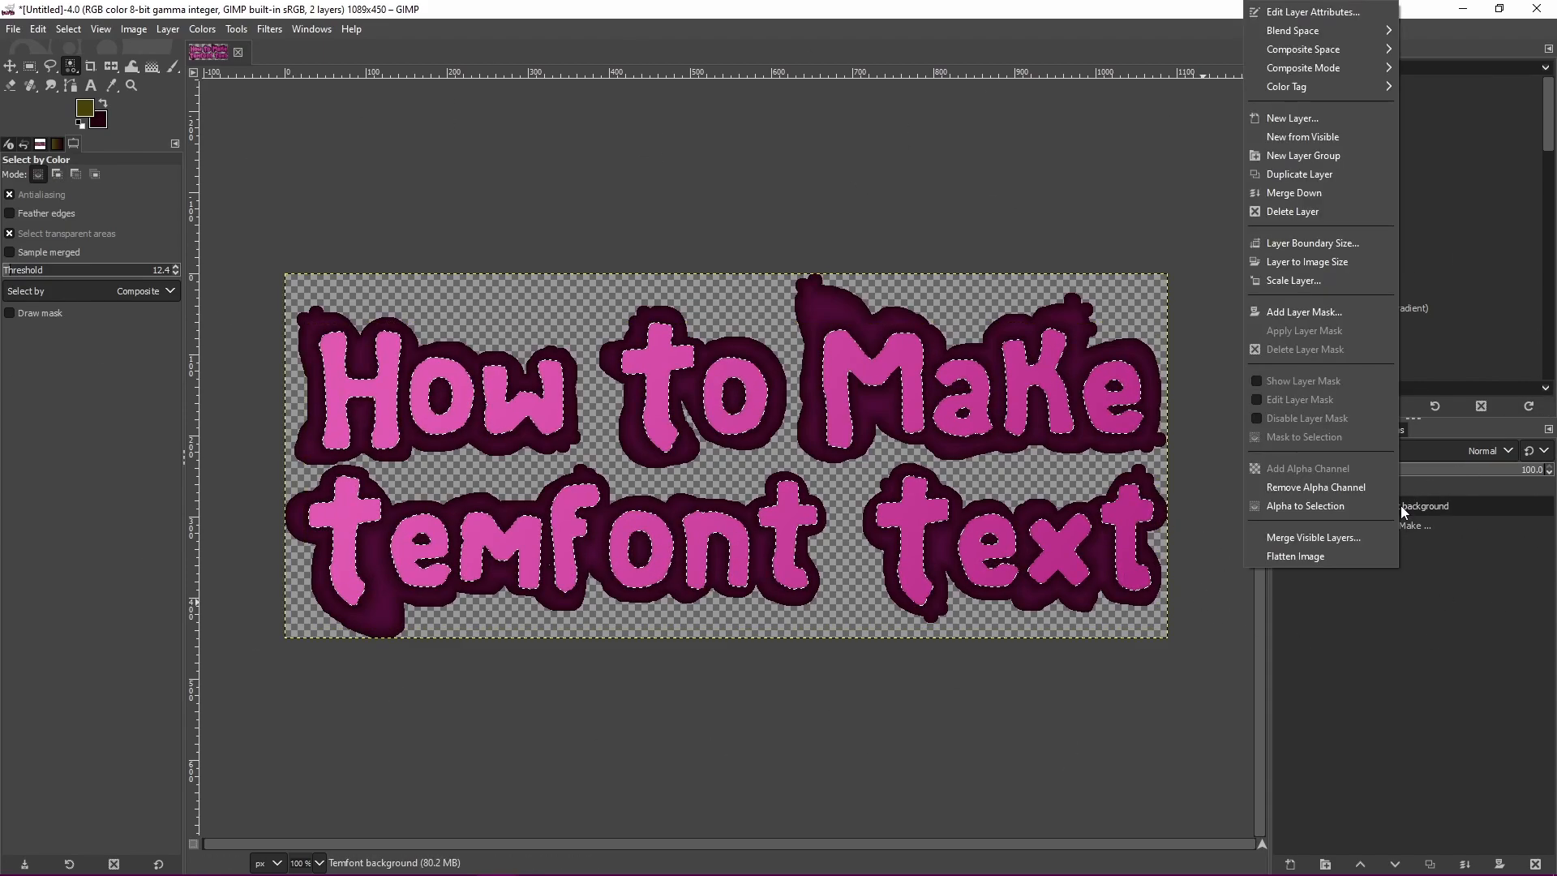
left_click(1325, 537)
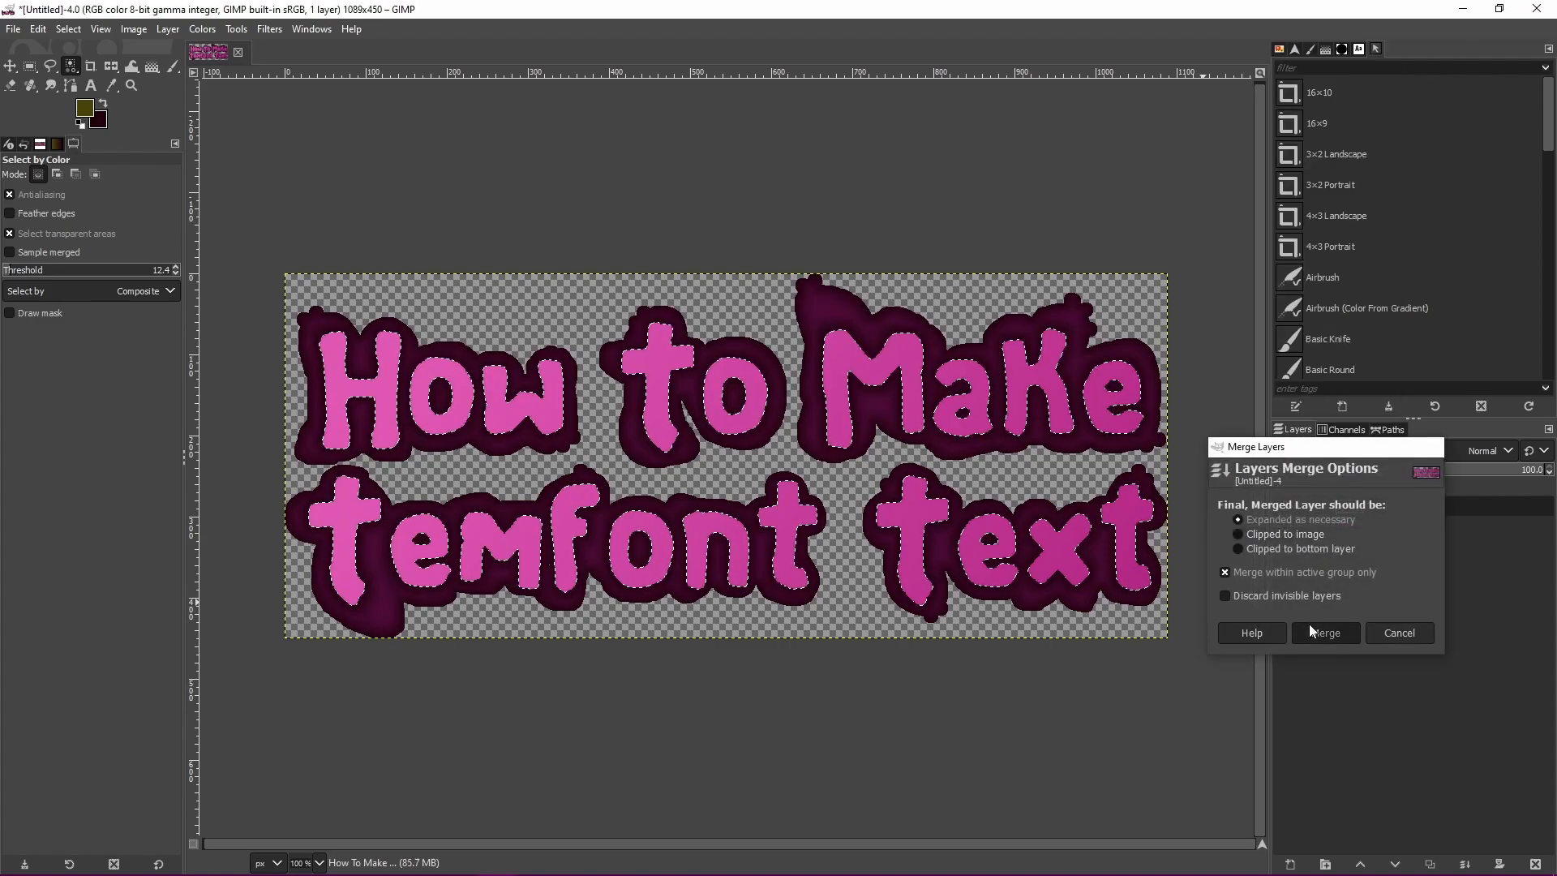
left_click(1310, 628)
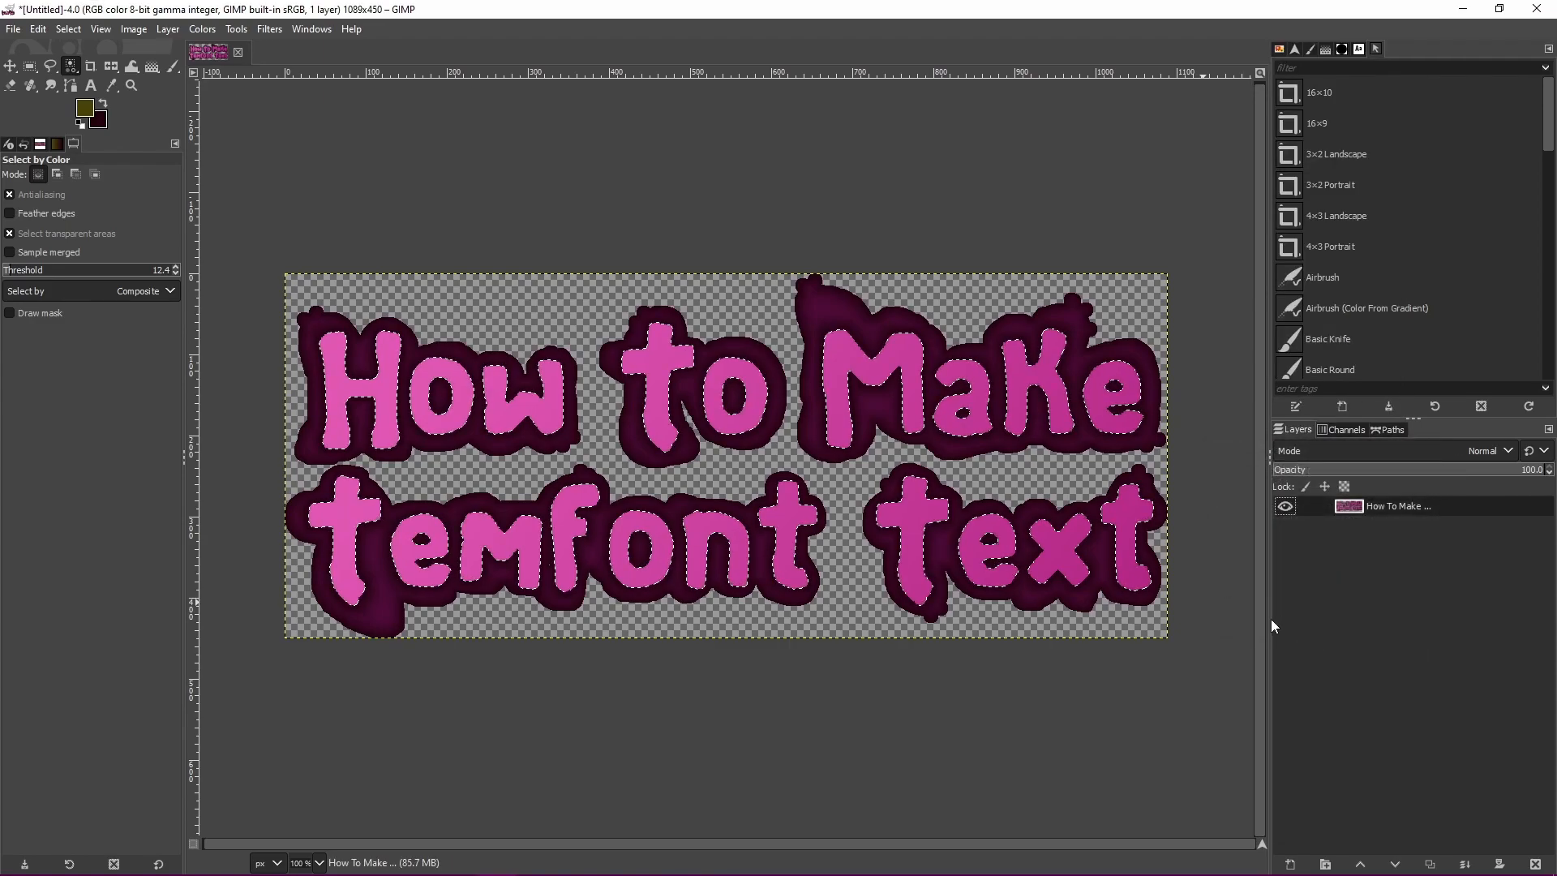
Select the entire merged title image and copy it to the clipboard.
left_click(10, 66)
key("shift+ctrl+a")
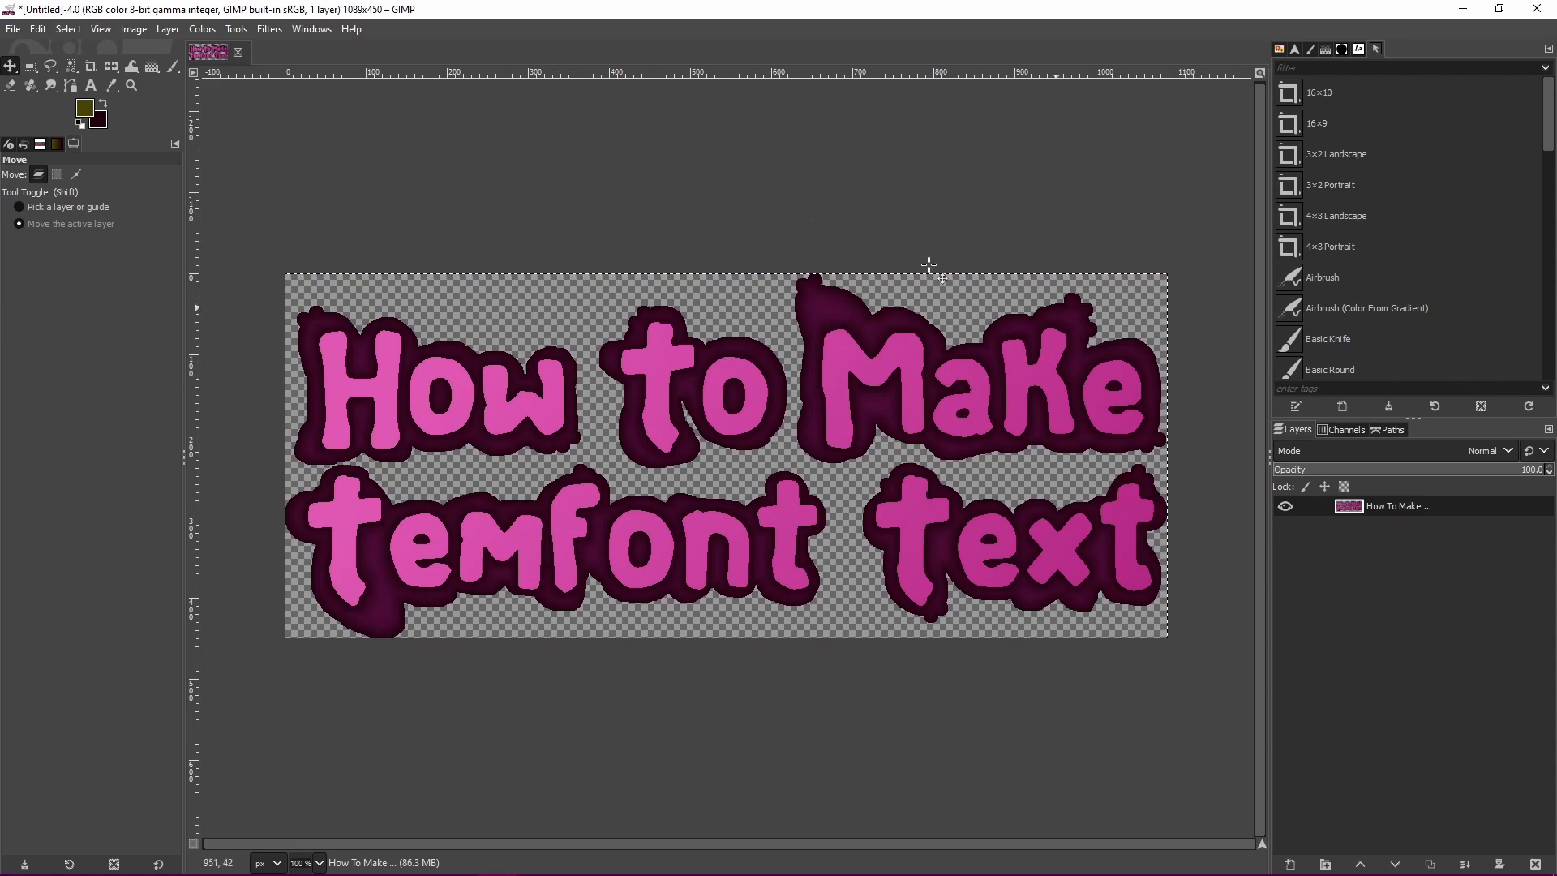
key("ctrl+c")
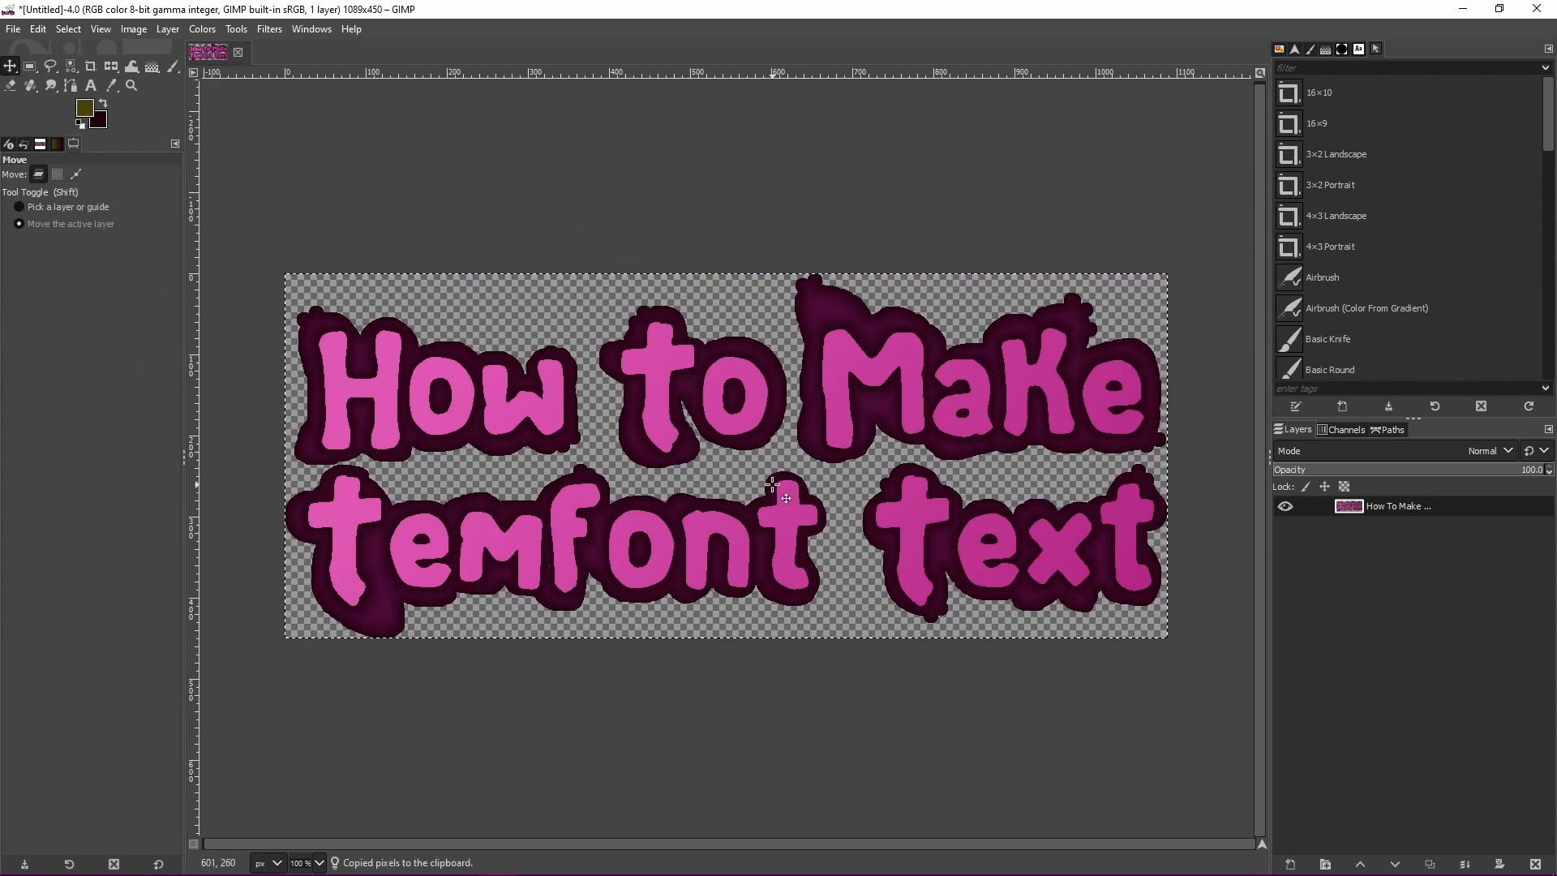